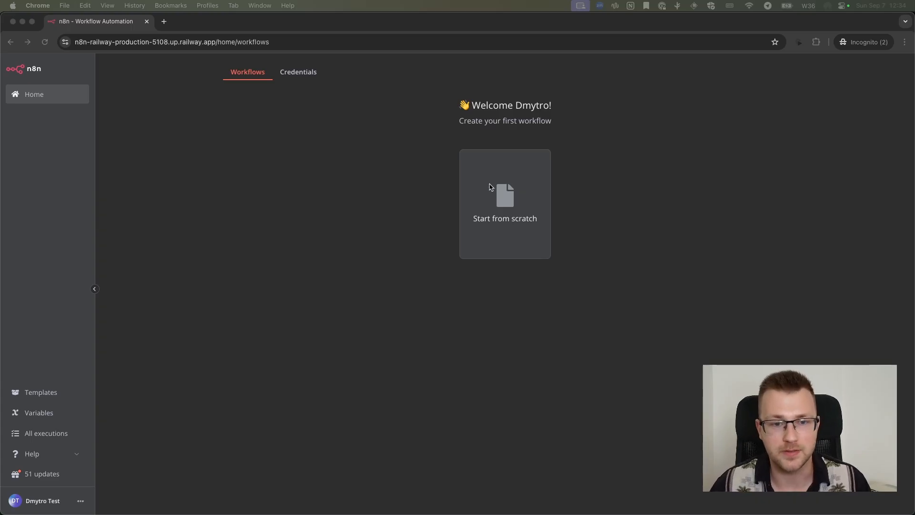
# Create a new workflow from scratch and name it "[Marketing] Ai communication bot"
pyautogui.click(418, 205)
pyautogui.click(533, 208)
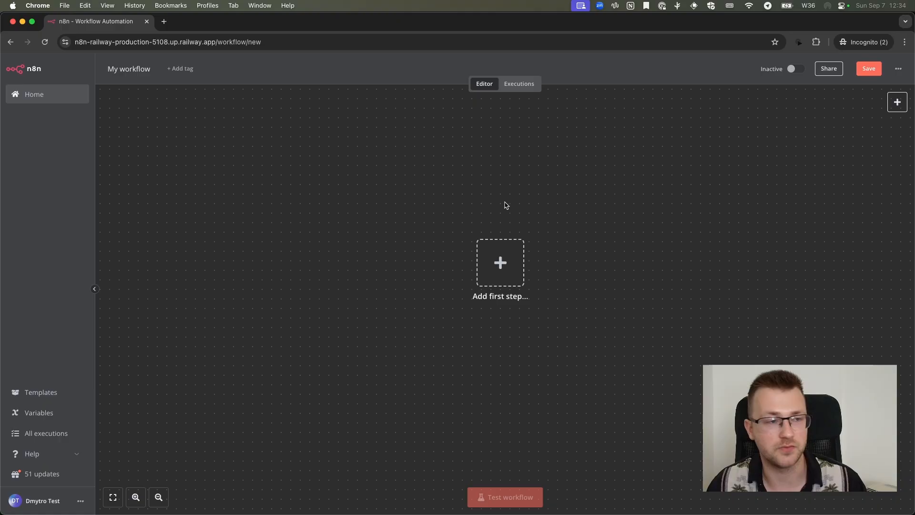
pyautogui.click(134, 71)
pyautogui.press('BackSpace')
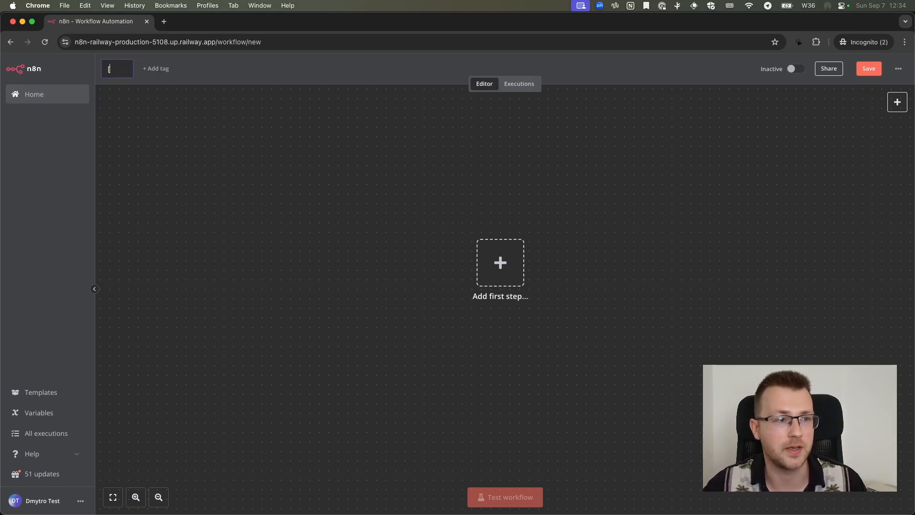
pyautogui.write('[Marketing]')
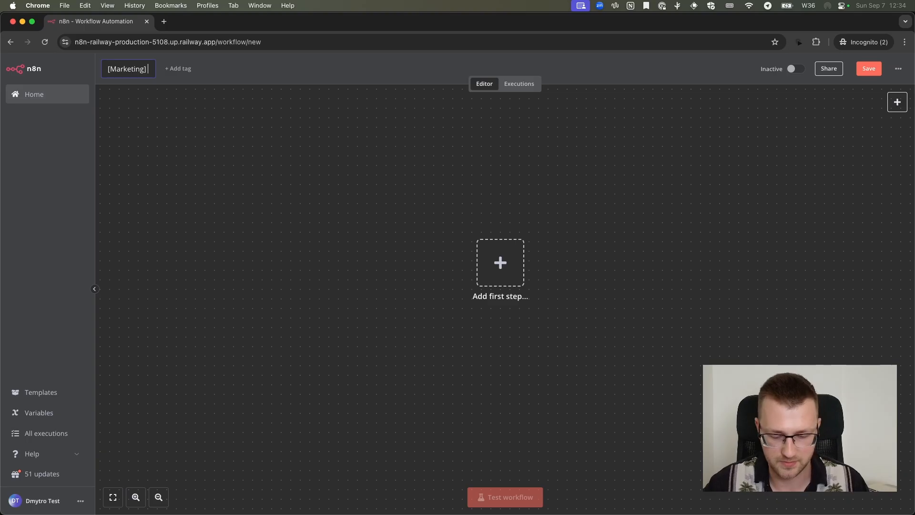
pyautogui.write('Ai communication bot')
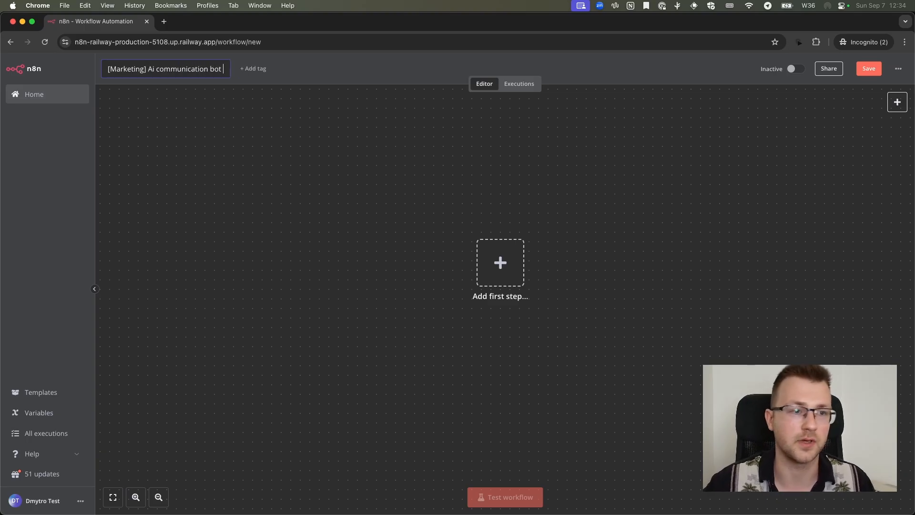
pyautogui.press('Return')
# Add the tag "marketing" to the workflow
pyautogui.click(241, 70)
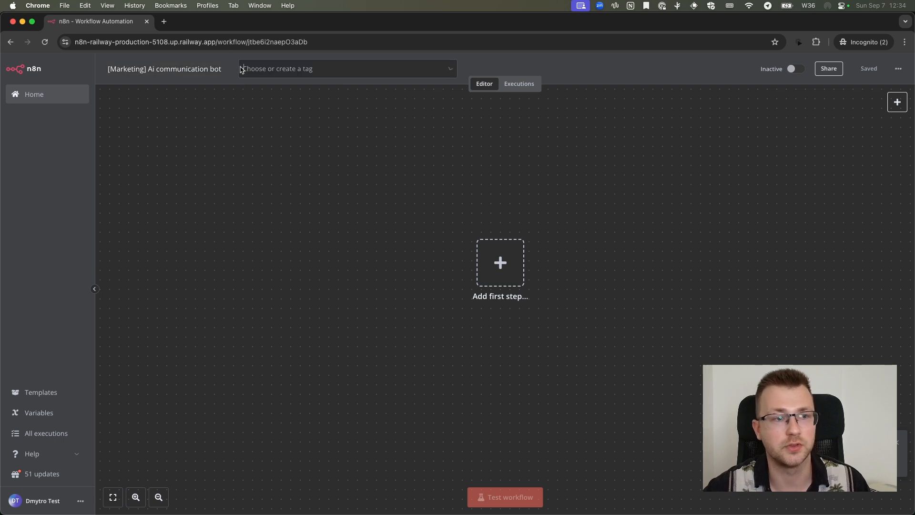
pyautogui.write('marketing')
pyautogui.press('Return')
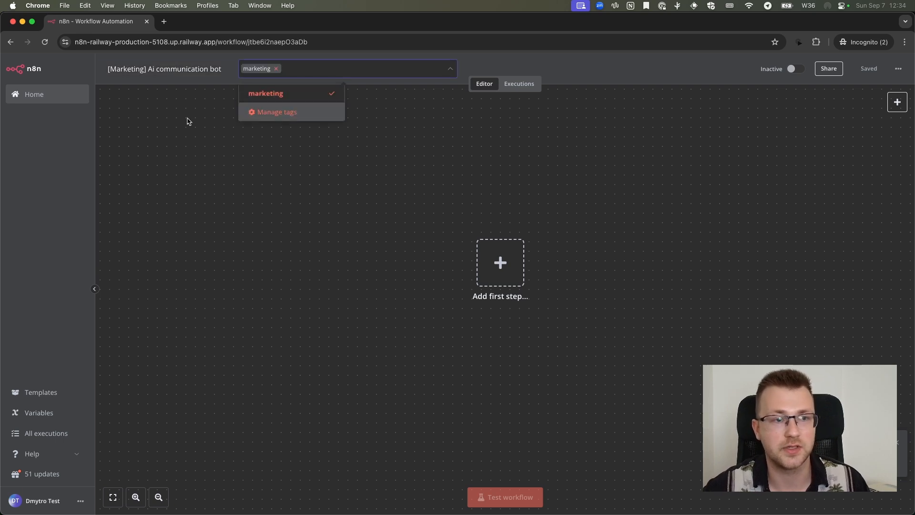
pyautogui.click(187, 121)
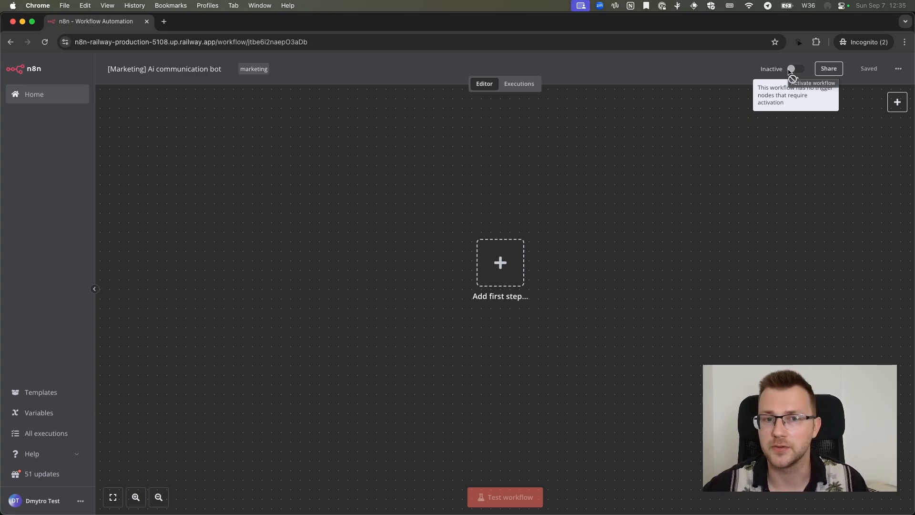
# Set the workflow's timezone to Europe/Berlin in its workflow settings
pyautogui.click(898, 70)
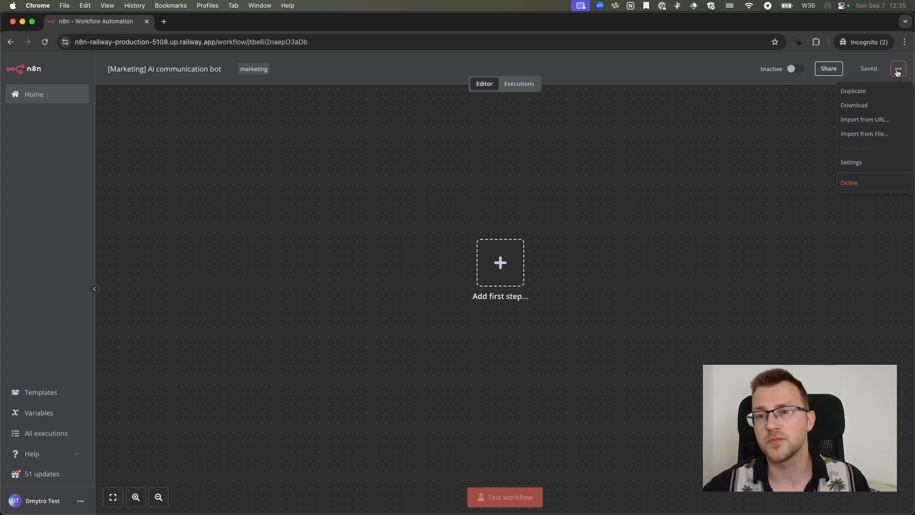
pyautogui.click(858, 162)
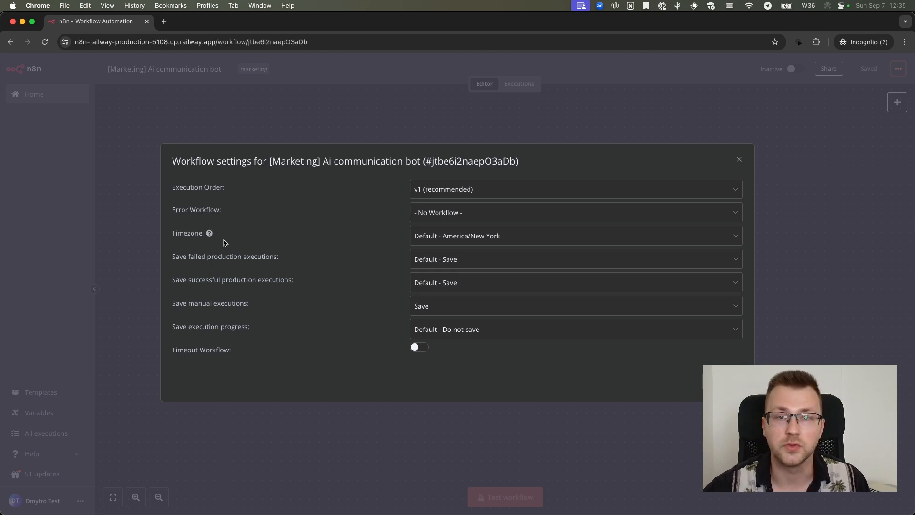
pyautogui.click(471, 239)
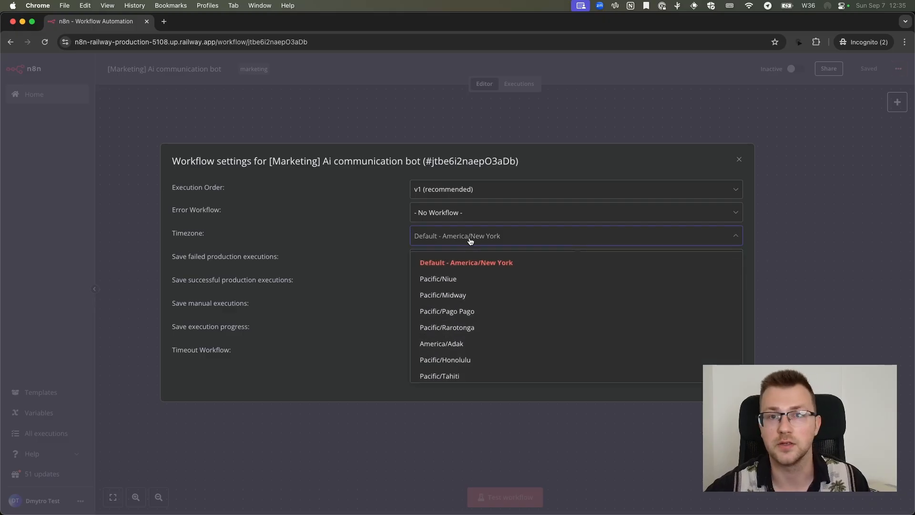
pyautogui.write('berli')
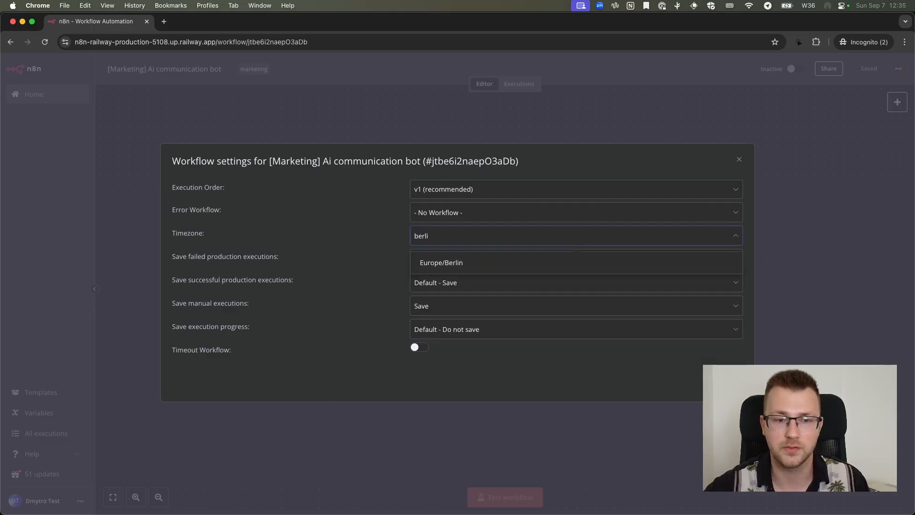
pyautogui.click(468, 262)
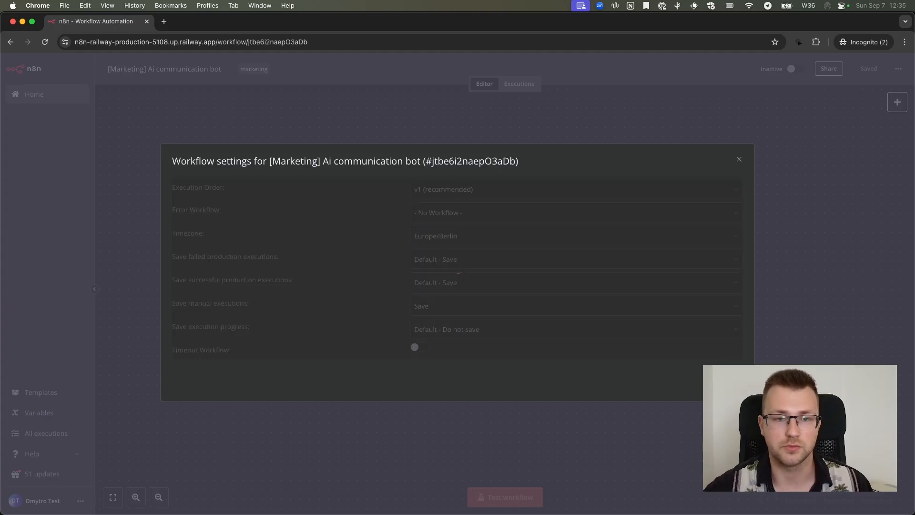
pyautogui.press('Escape')
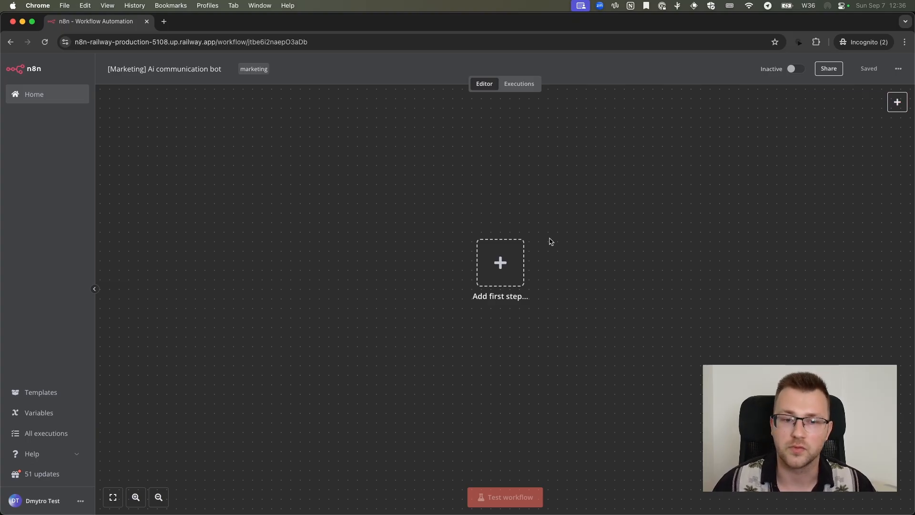
# Add an "On chat message" trigger as the workflow's first step, review its parameters and settings, and return to the canvas
pyautogui.click(501, 262)
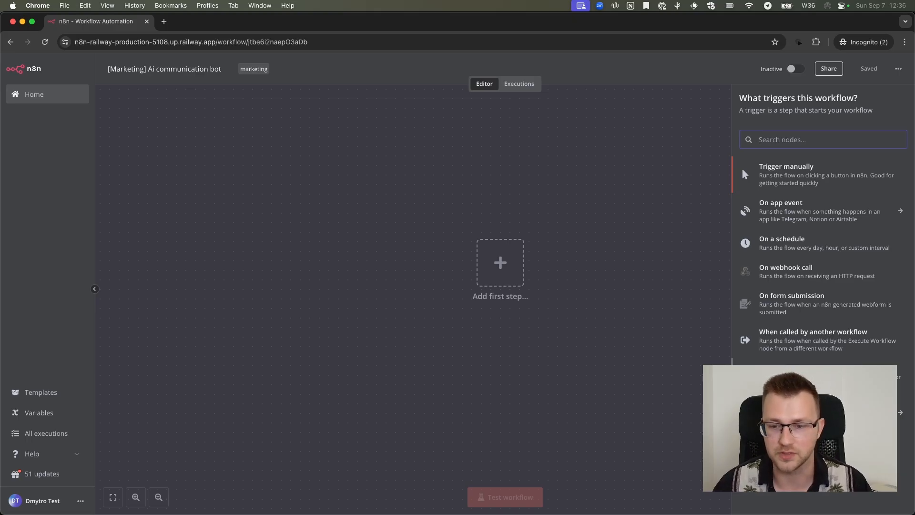
pyautogui.scroll(5, 796, 372)
pyautogui.hscroll(2, 796, 372)
pyautogui.scroll(-2, 691, 323)
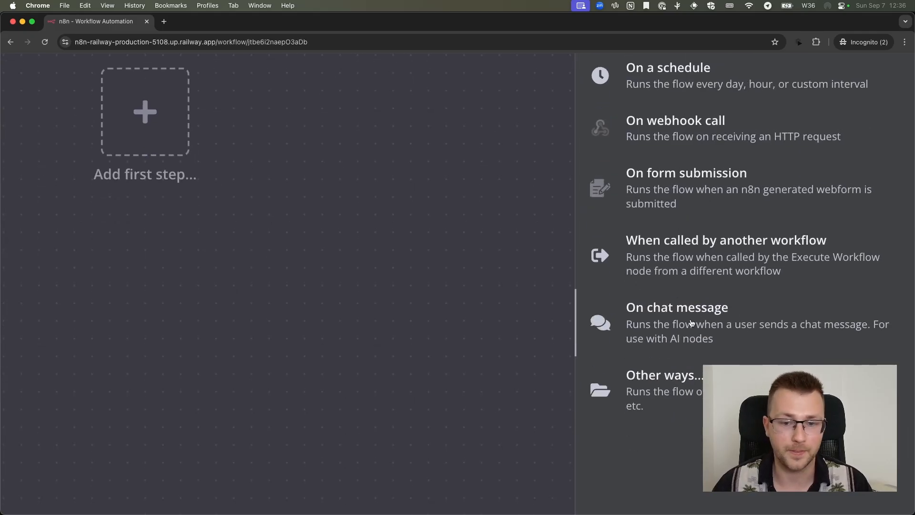
pyautogui.click(691, 323)
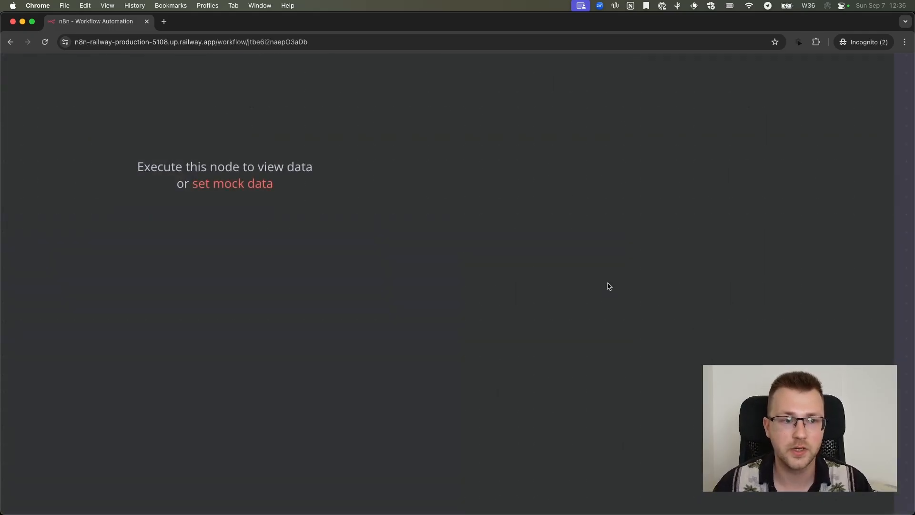
pyautogui.scroll(-5, 609, 286)
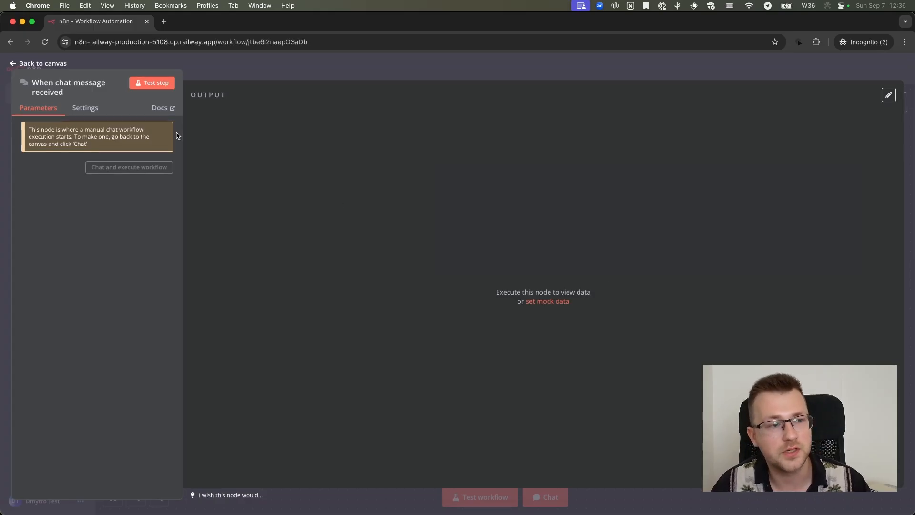
pyautogui.click(92, 110)
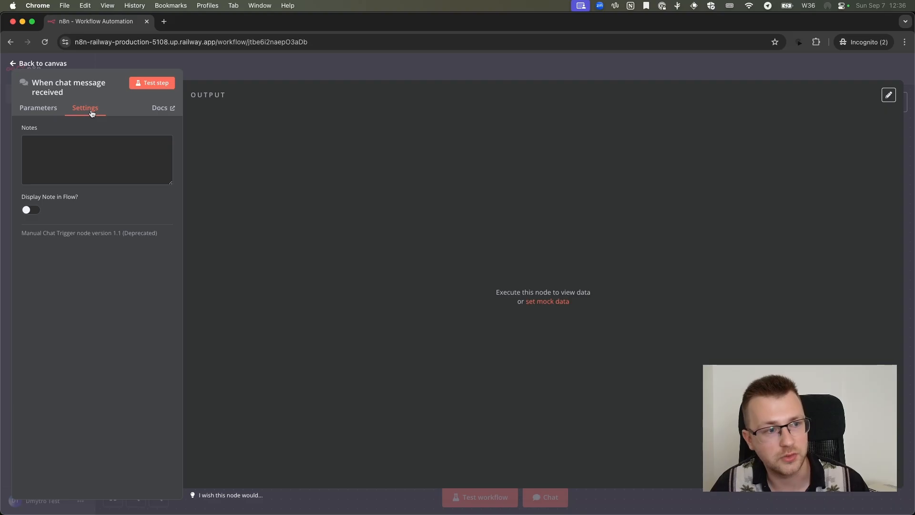
pyautogui.click(52, 110)
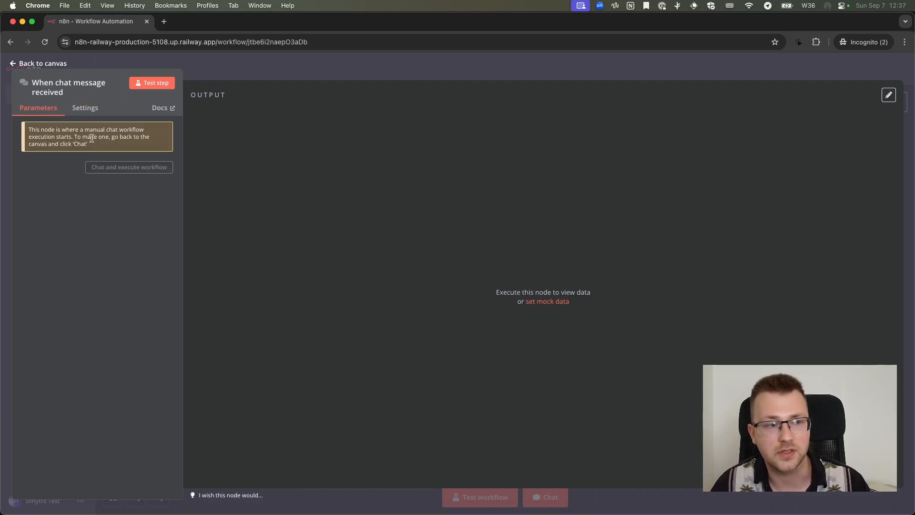
pyautogui.click(260, 76)
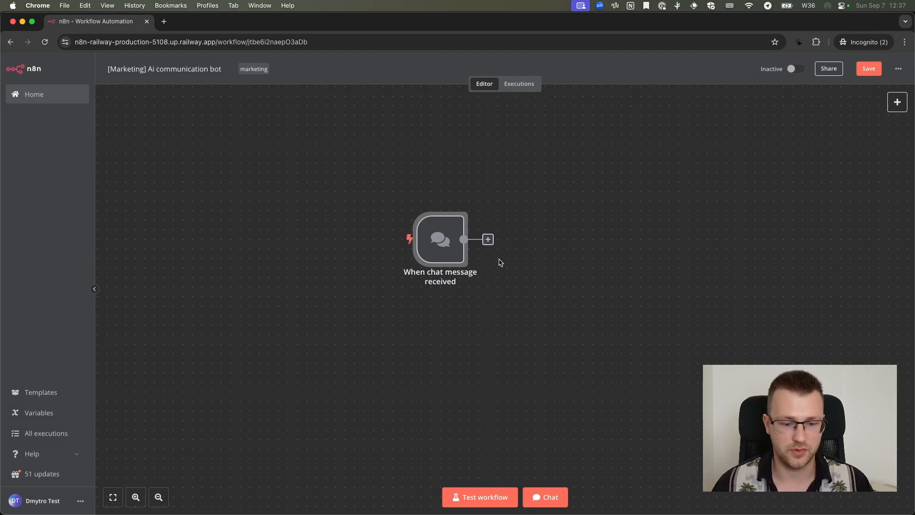
# Run a test of the workflow with only the chat trigger and clear its execution data
pyautogui.scroll(1, 500, 262)
pyautogui.hscroll(-1, 500, 262)
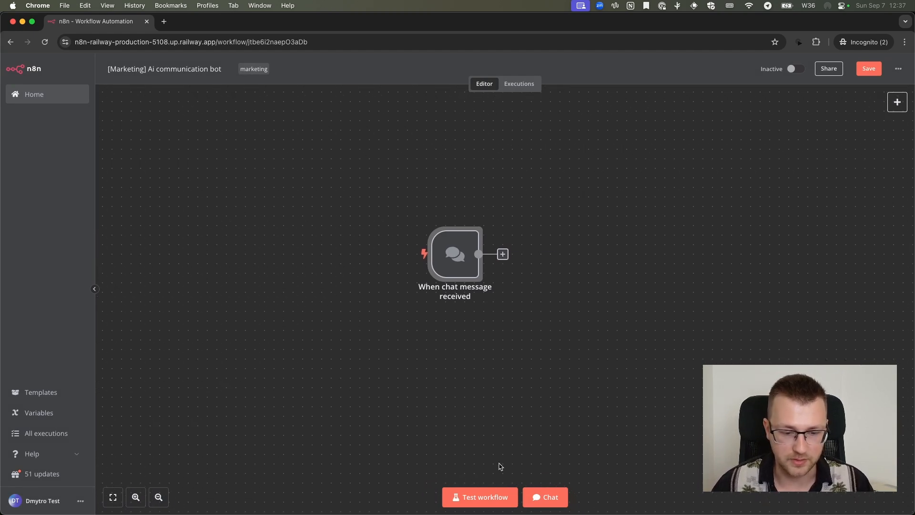
pyautogui.scroll(2, 489, 488)
pyautogui.scroll(-1, 489, 488)
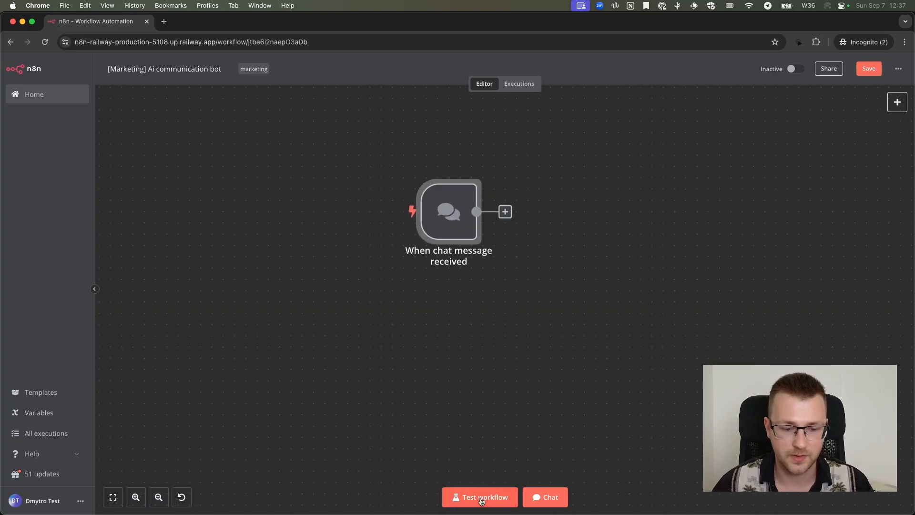
pyautogui.click(482, 502)
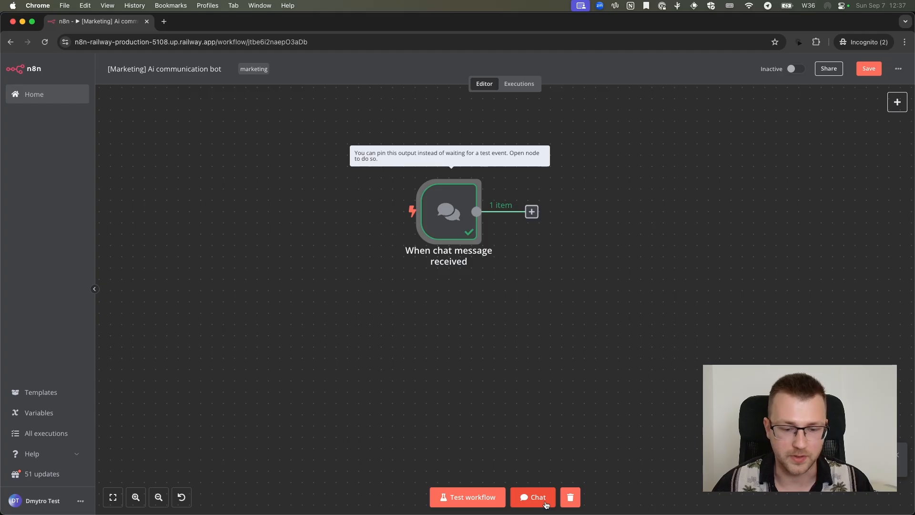
pyautogui.click(570, 497)
# Send the message "test" in the workflow's chat, read the reply, and clear the execution data
pyautogui.click(556, 500)
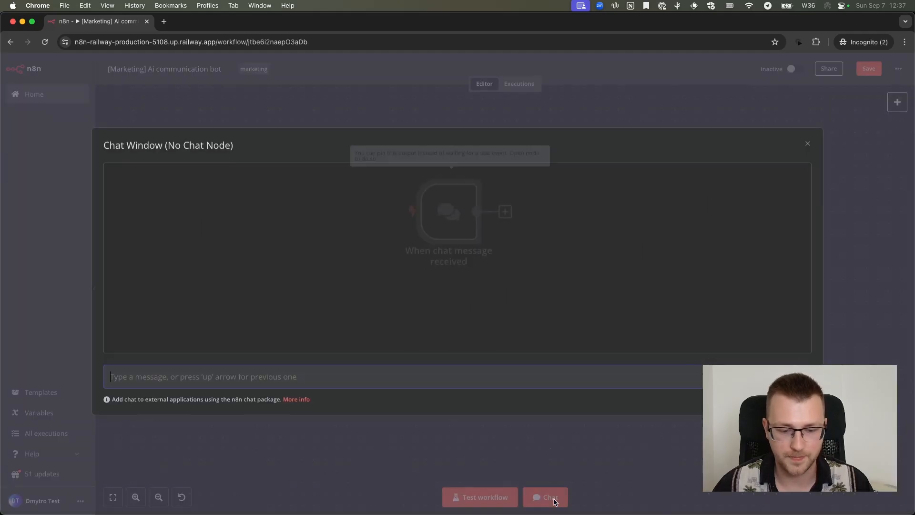
pyautogui.click(298, 384)
pyautogui.write('test')
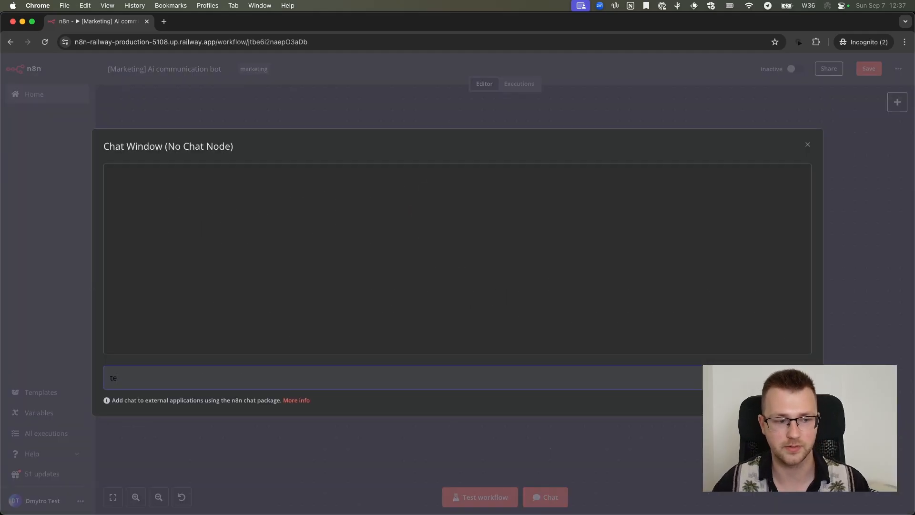
pyautogui.press('Return')
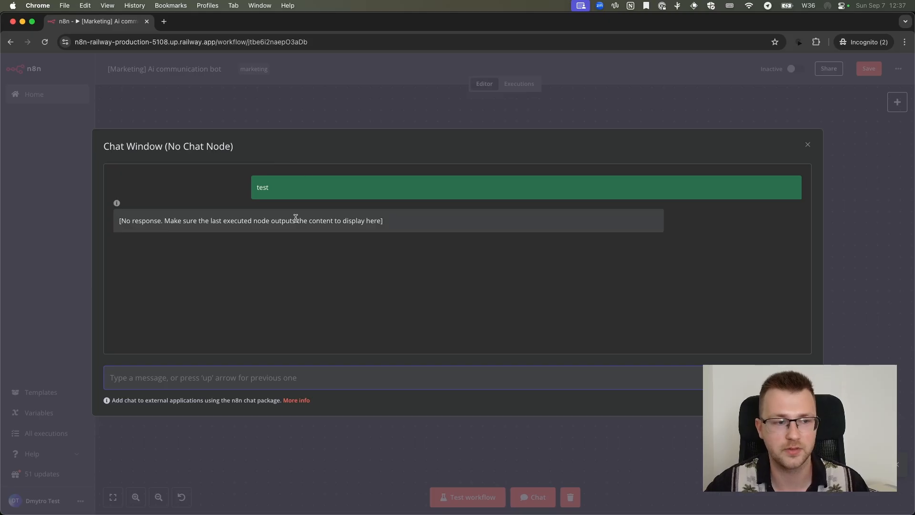
pyautogui.moveTo(126, 221); pyautogui.dragTo(286, 221)
pyautogui.click(286, 221)
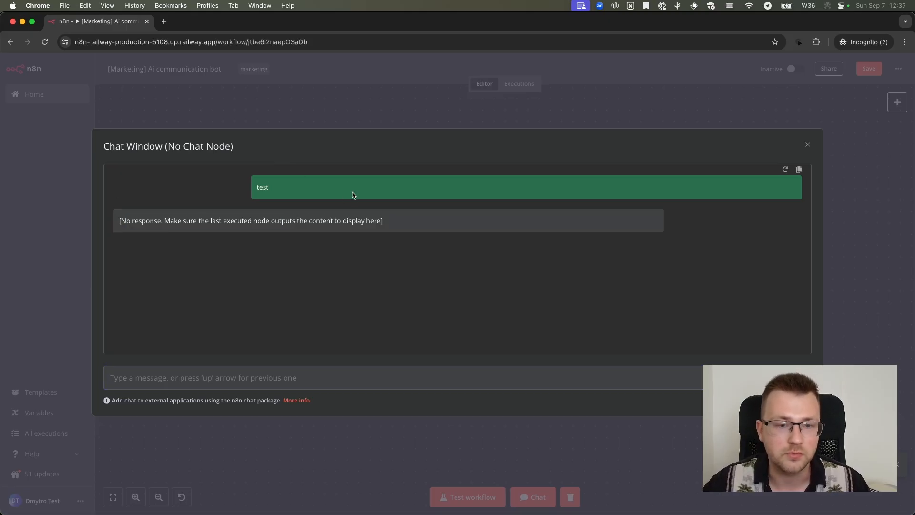
pyautogui.click(394, 106)
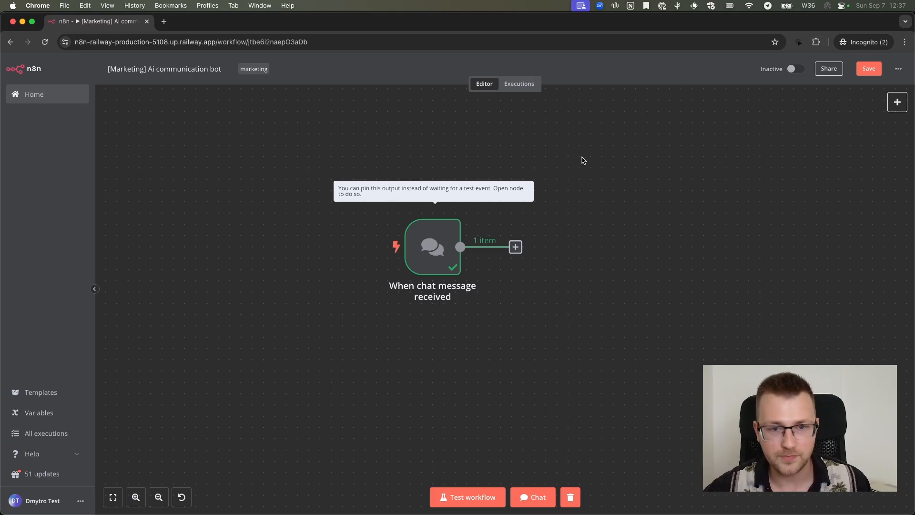
pyautogui.click(572, 494)
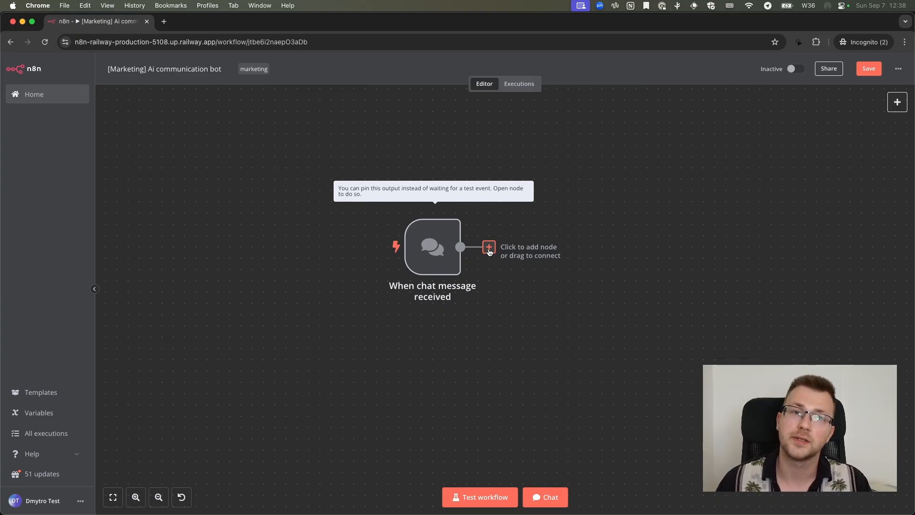
# Add an Edit Fields (Set) node connected after the chat message trigger
pyautogui.click(488, 249)
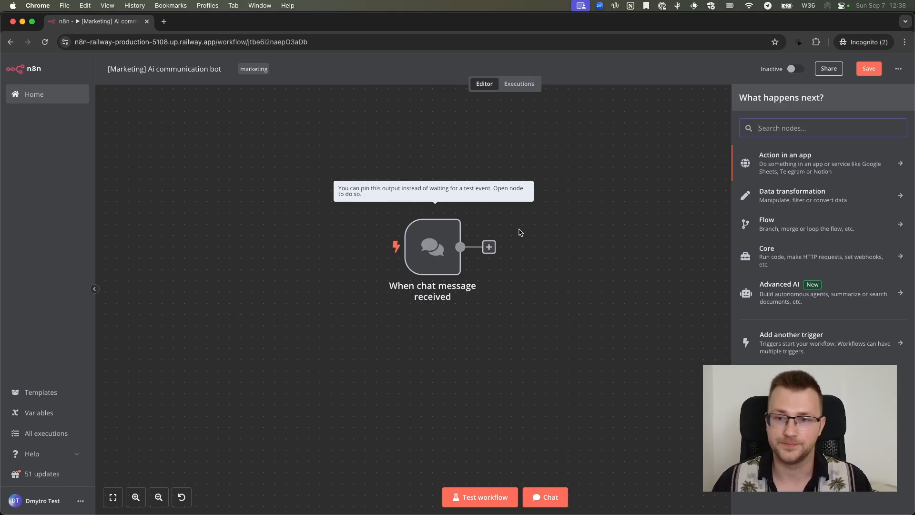
pyautogui.write('set')
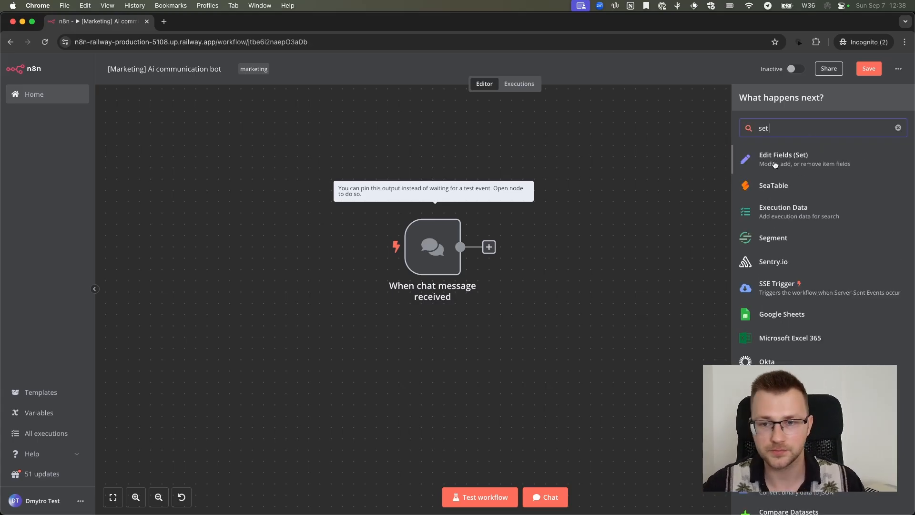
pyautogui.click(782, 161)
# Switch the Edit Fields node's mode to JSON and place the cursor in its JSON code
pyautogui.click(475, 136)
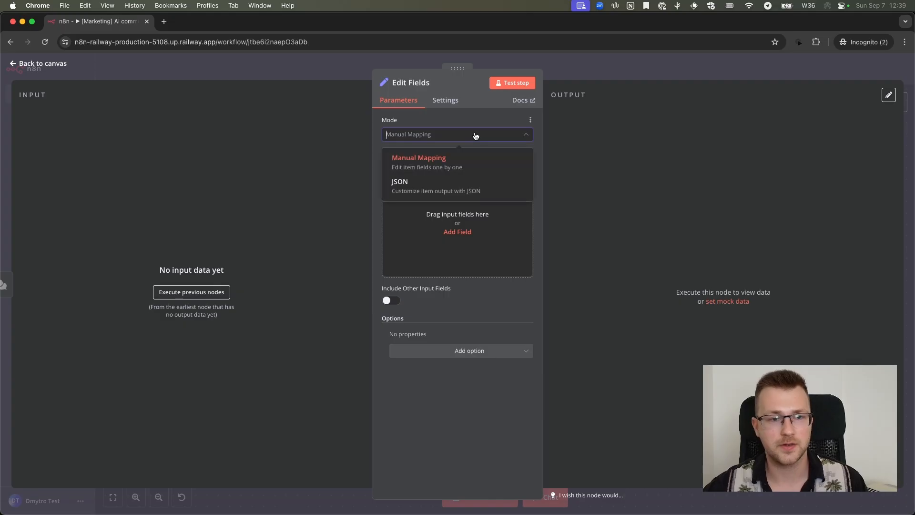
pyautogui.click(468, 138)
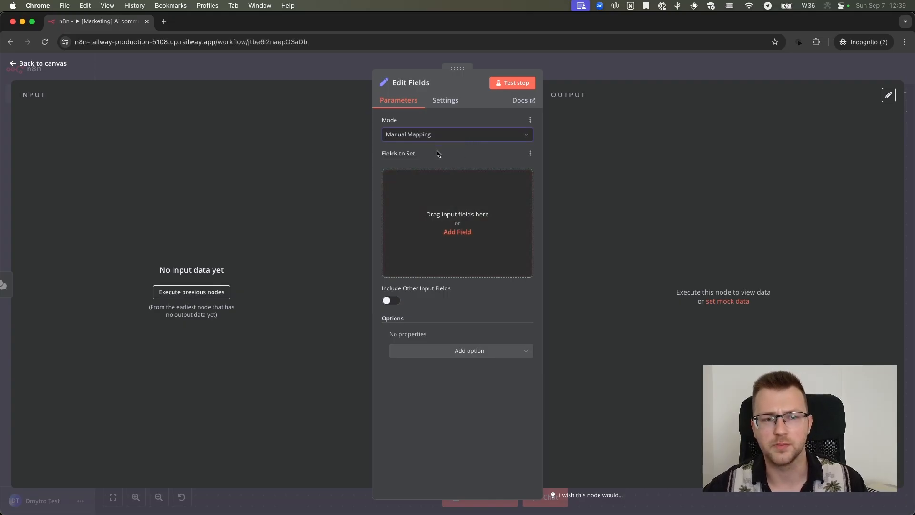
pyautogui.click(409, 138)
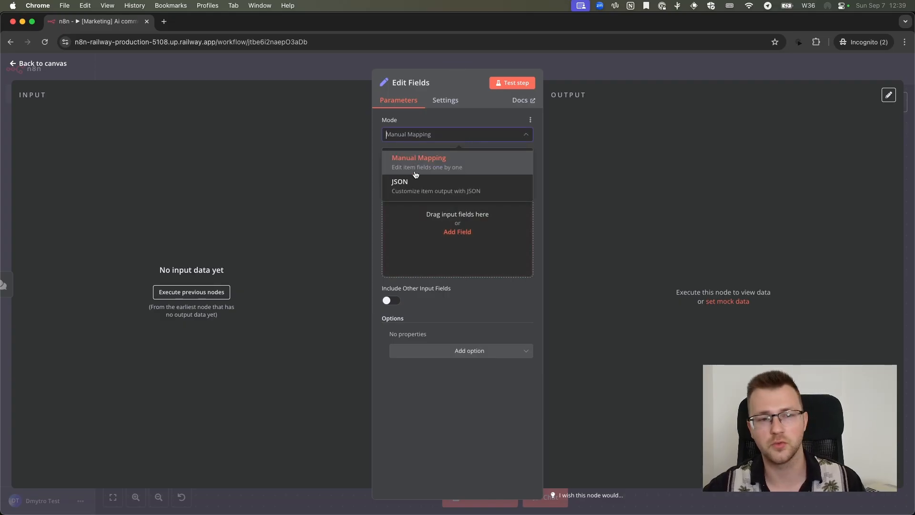
pyautogui.click(418, 191)
pyautogui.click(425, 174)
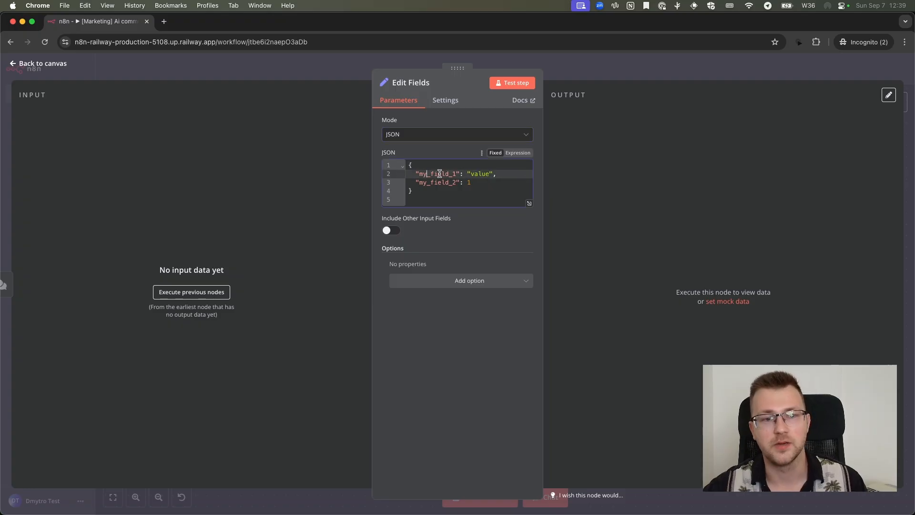
# Switch the Edit Fields node's mode back to Manual Mapping
pyautogui.doubleClick(425, 173)
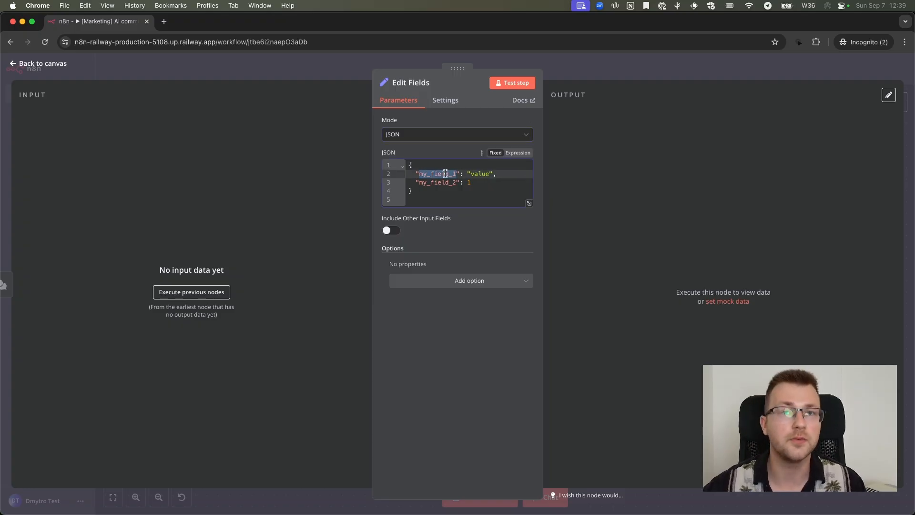
pyautogui.click(446, 165)
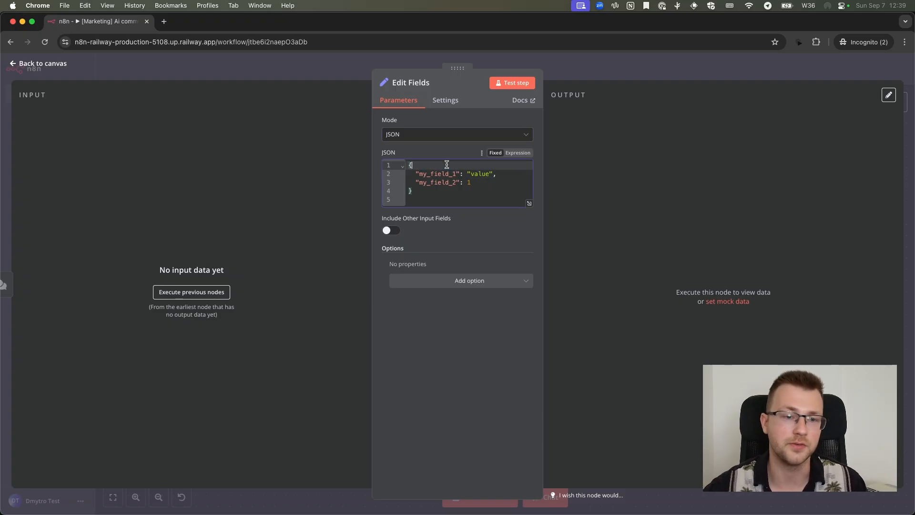
pyautogui.click(445, 137)
pyautogui.click(418, 158)
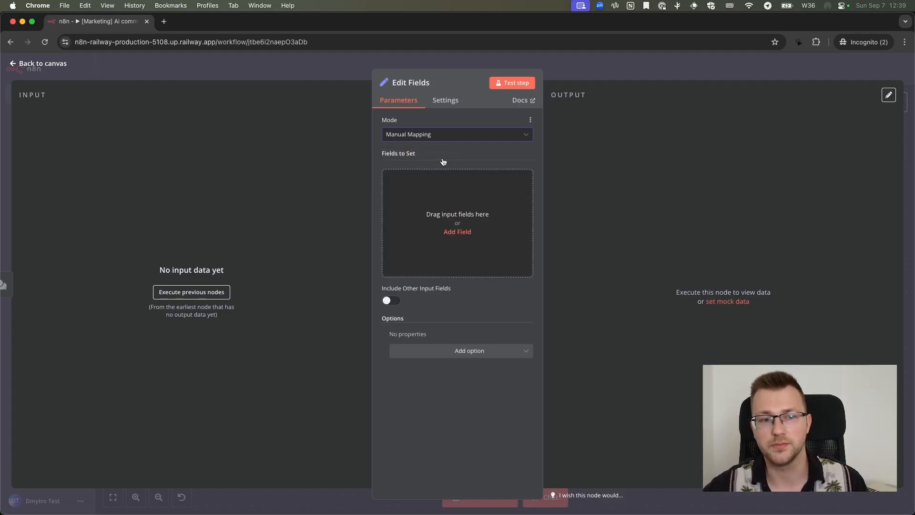
# Add a string field named first_name to the Edit Fields node and enter the customer's first name as its value
pyautogui.click(454, 202)
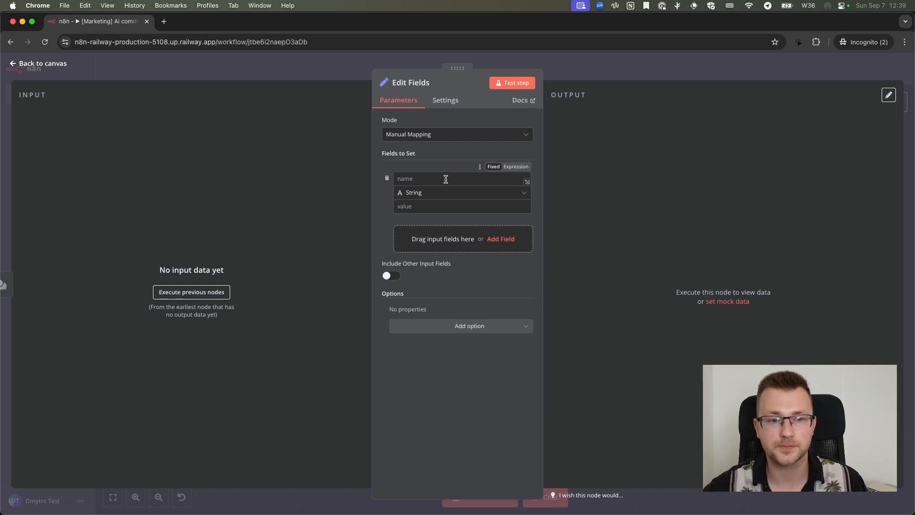
pyautogui.click(446, 179)
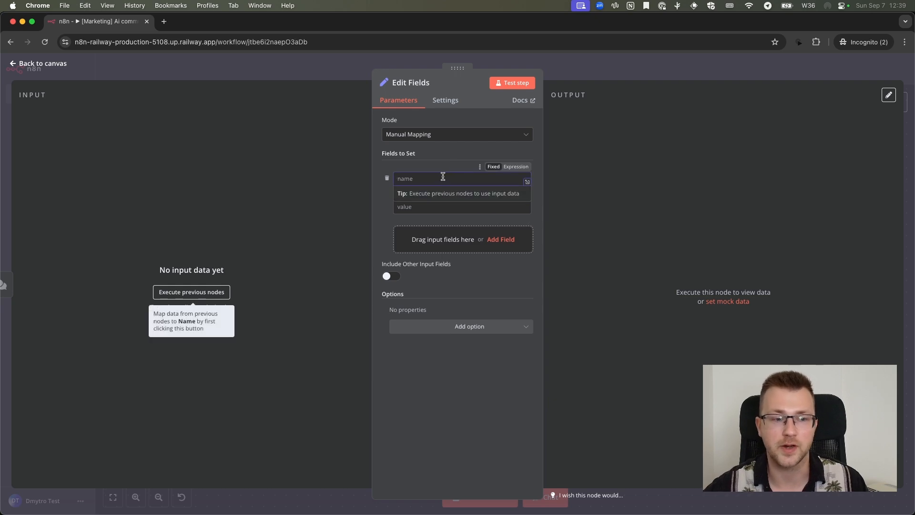
pyautogui.write('first_name')
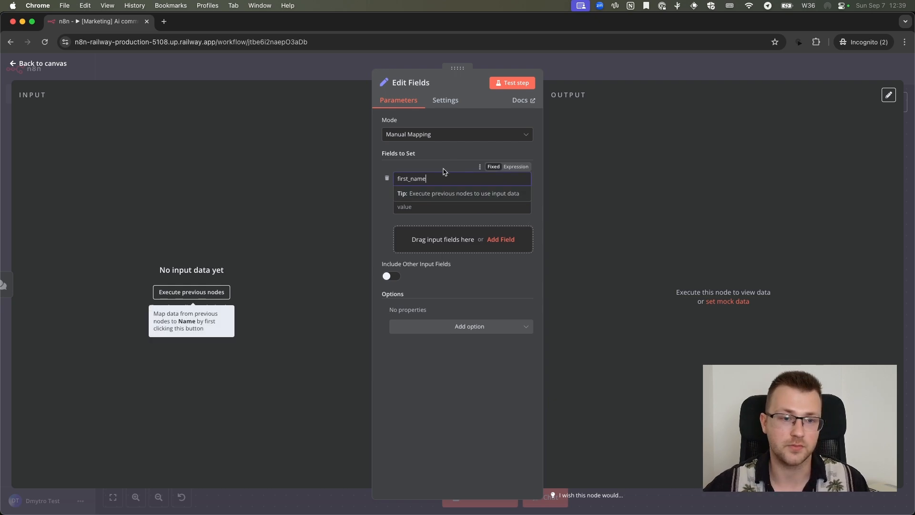
pyautogui.click(428, 206)
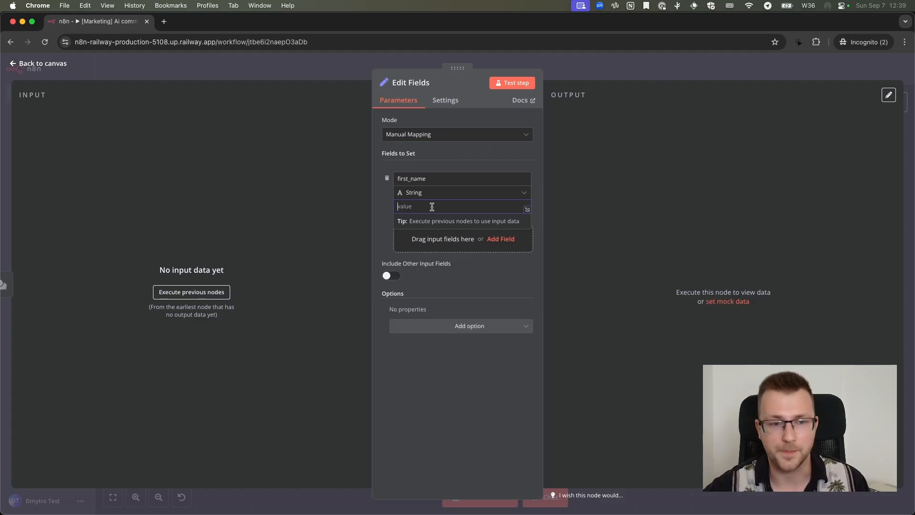
pyautogui.write('Dmytro')
pyautogui.click(450, 157)
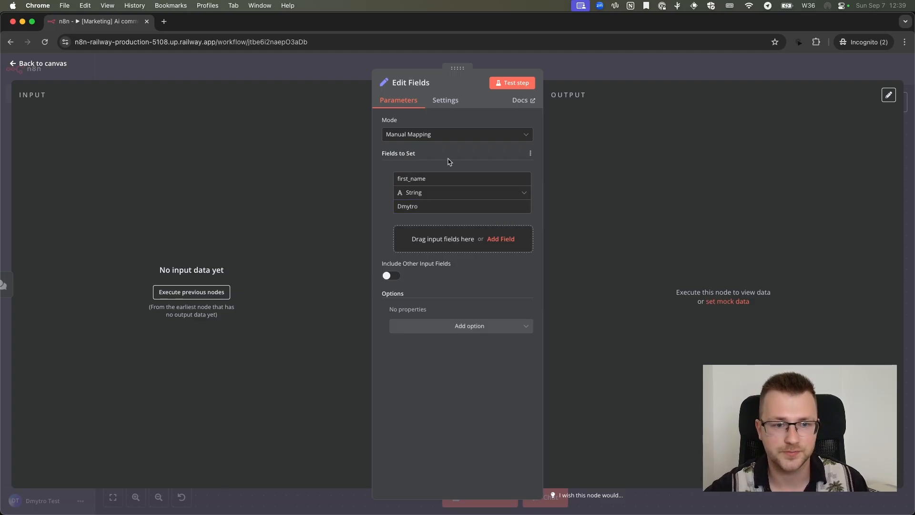
# Add a second string field named currently_in_ride with the value true
pyautogui.click(443, 239)
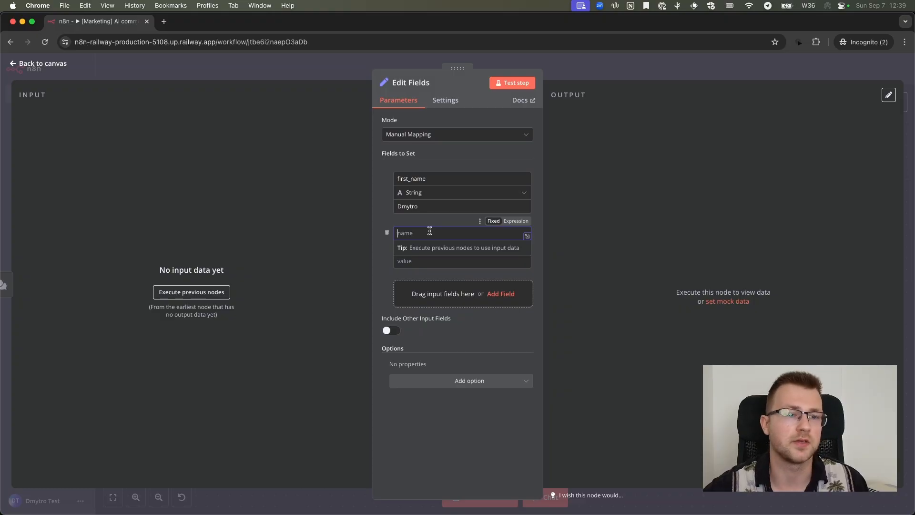
pyautogui.click(427, 222)
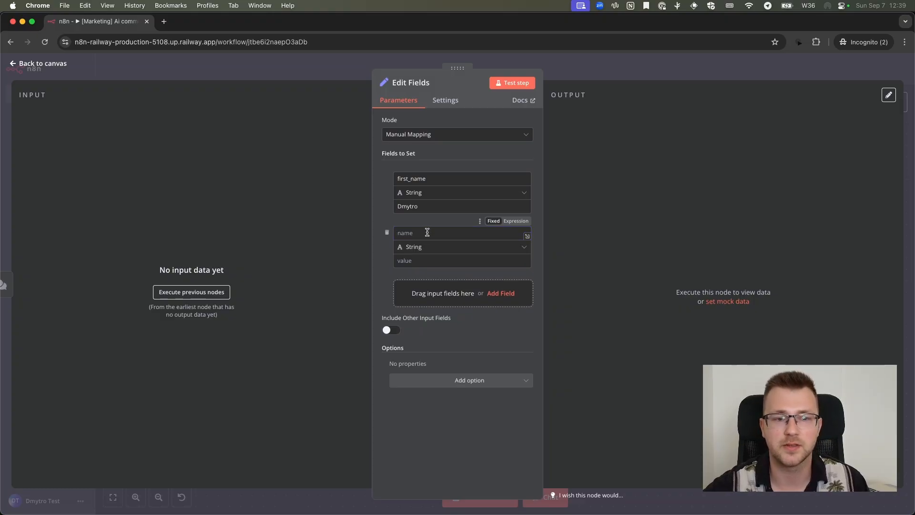
pyautogui.click(428, 234)
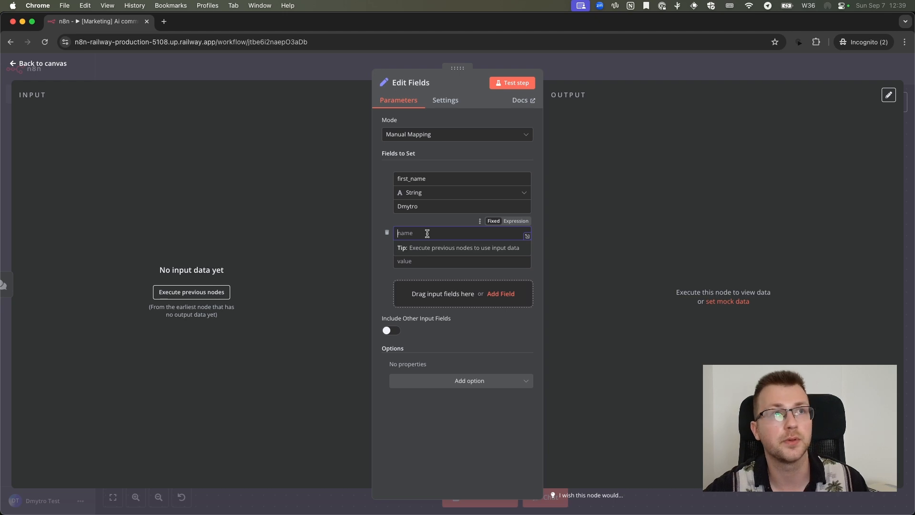
pyautogui.write('are_t')
pyautogui.press('BackSpace')
pyautogui.press('BackSpace')
pyautogui.press('BackSpace')
pyautogui.press('BackSpace')
pyautogui.press('BackSpace')
pyautogui.write('cu')
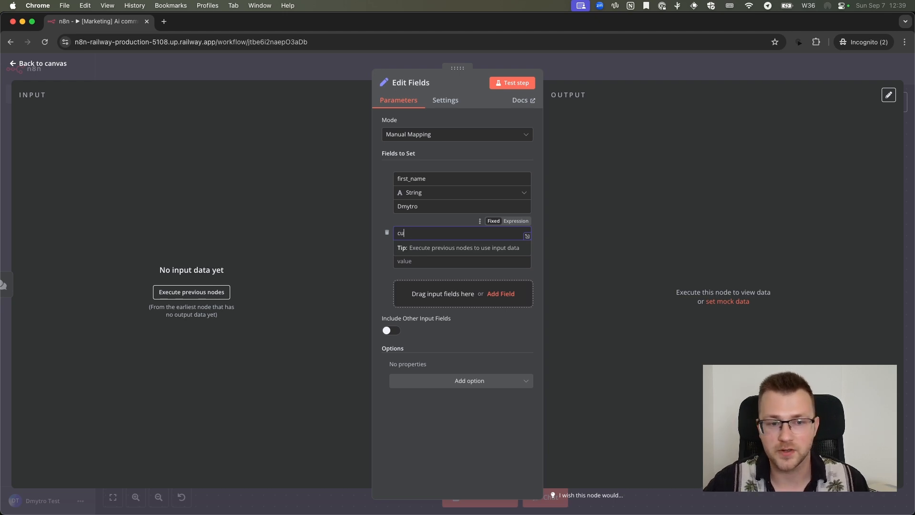
pyautogui.write('rrently_in_rid')
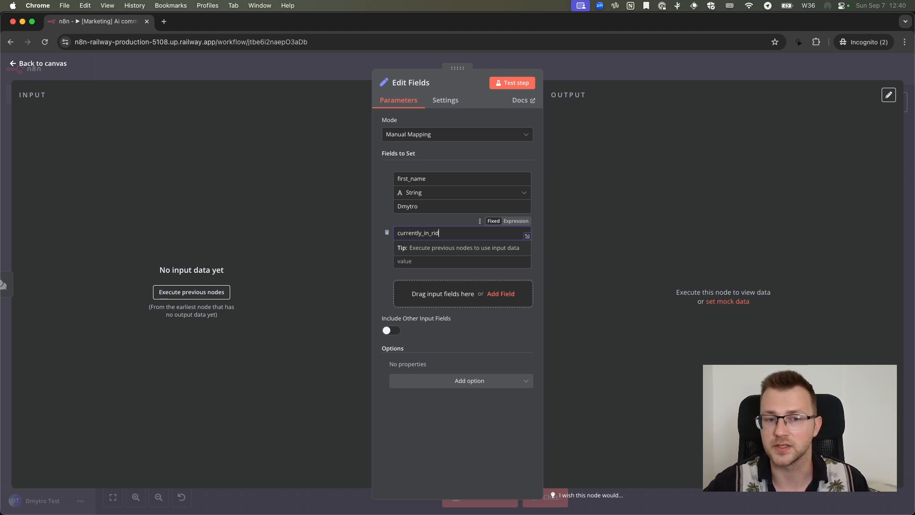
pyautogui.write('e')
pyautogui.click(432, 261)
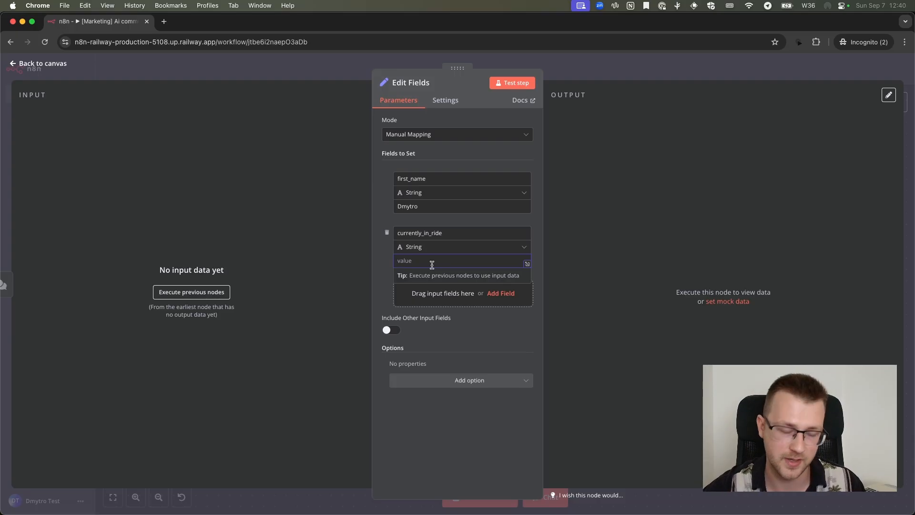
pyautogui.write('true')
pyautogui.click(462, 223)
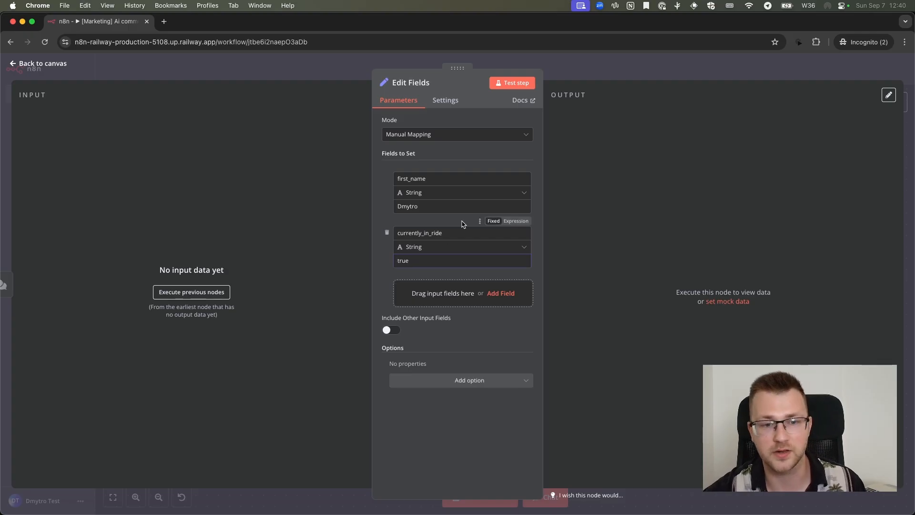
# Add a third string field named scooter_id with the value WH-1234
pyautogui.click(448, 288)
pyautogui.click(442, 287)
pyautogui.write('sco')
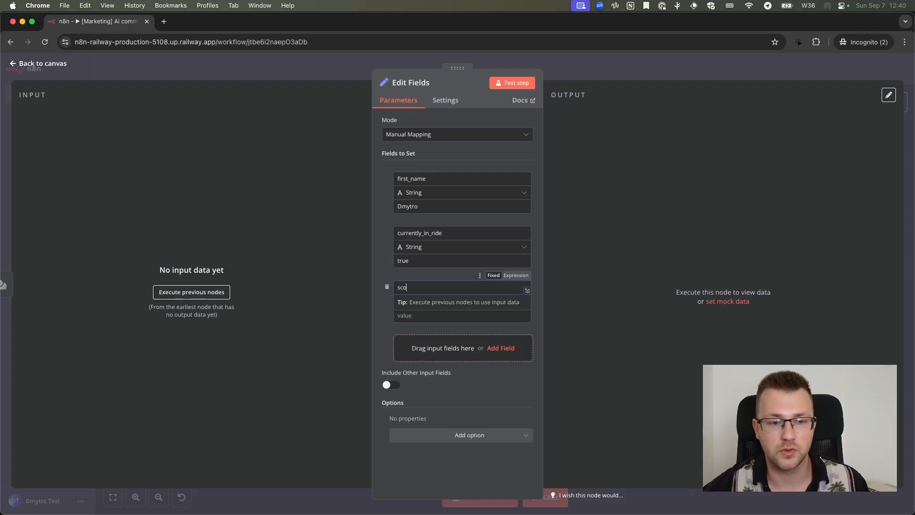
pyautogui.write('oter_id')
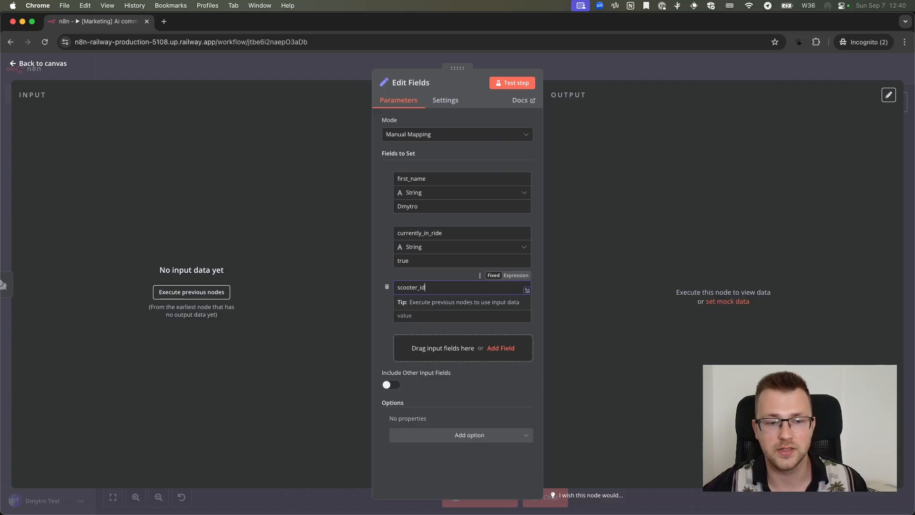
pyautogui.click(429, 315)
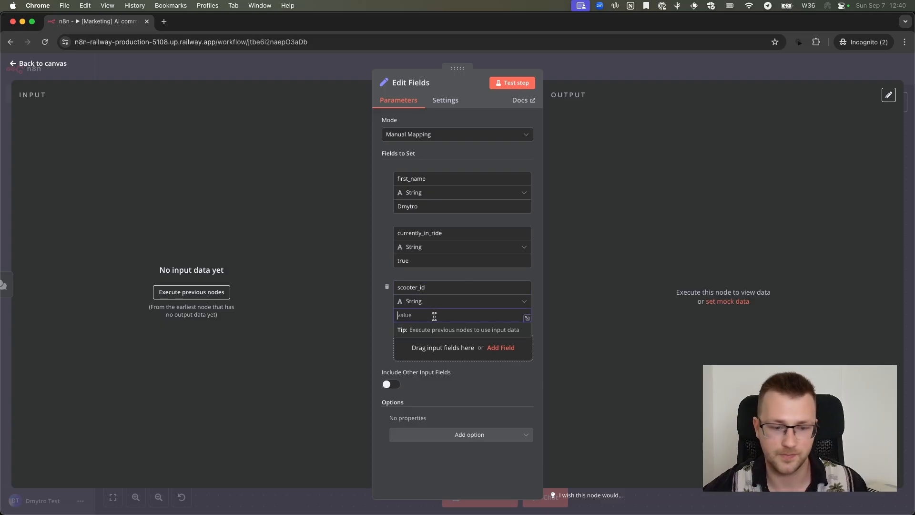
pyautogui.write('WH')
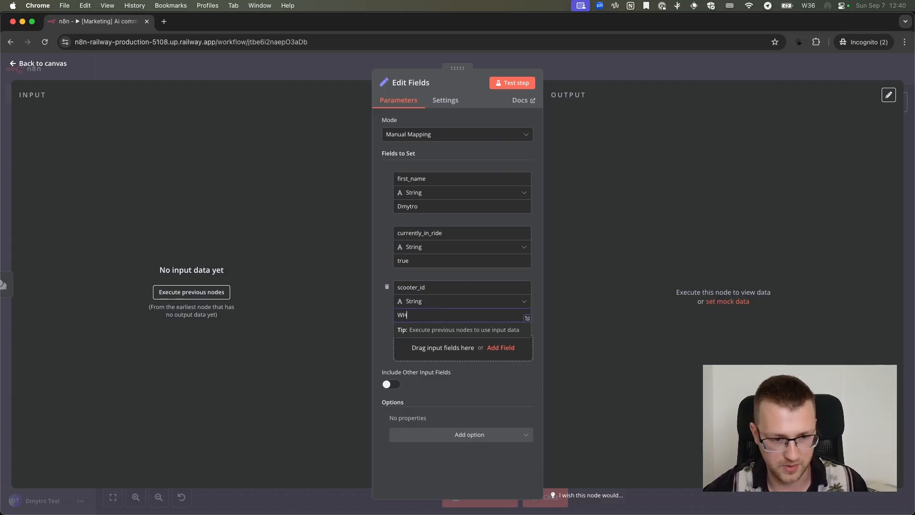
pyautogui.write('-1234')
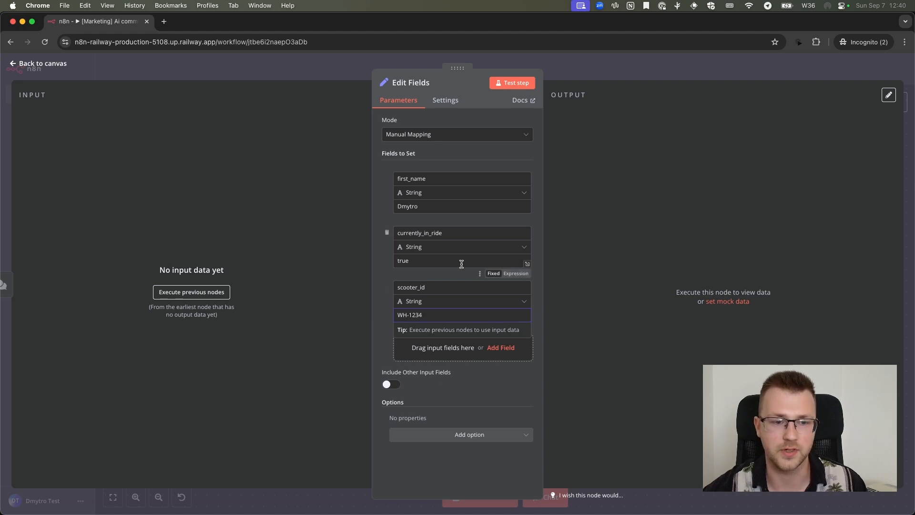
# Add a fourth string field named scooter_unlock_code and enter the four-digit unlock code as its value
pyautogui.click(434, 347)
pyautogui.click(433, 347)
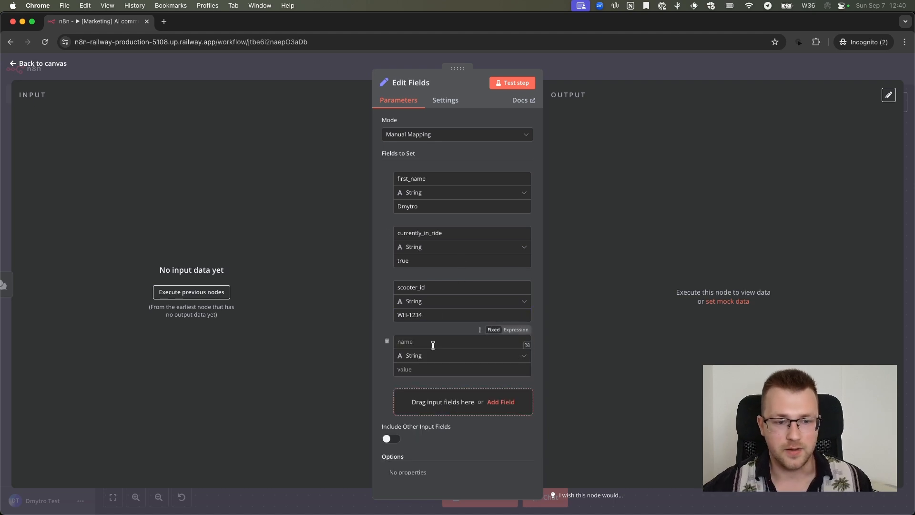
pyautogui.write('scooter_')
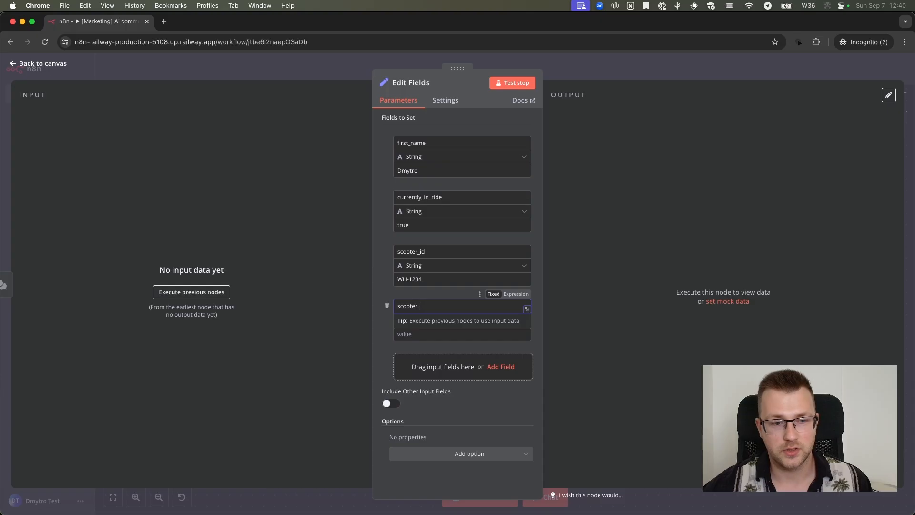
pyautogui.write('unlock_code')
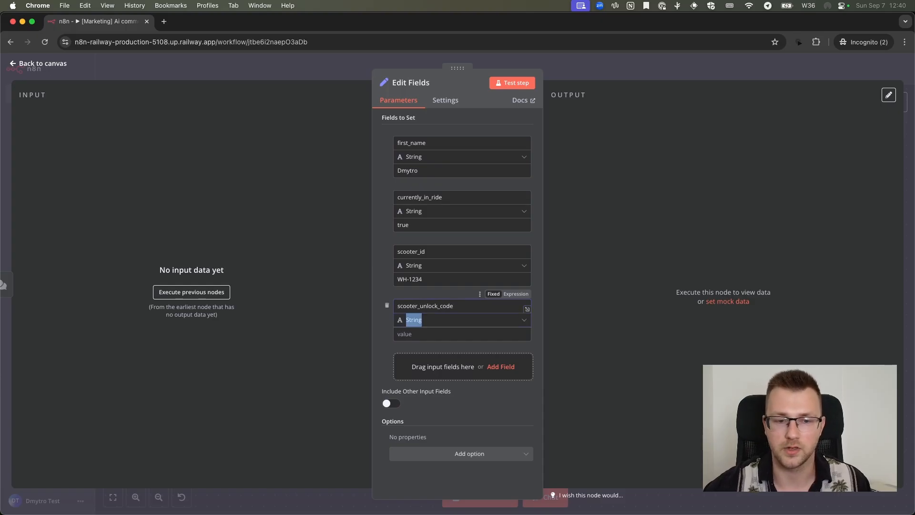
pyautogui.click(437, 331)
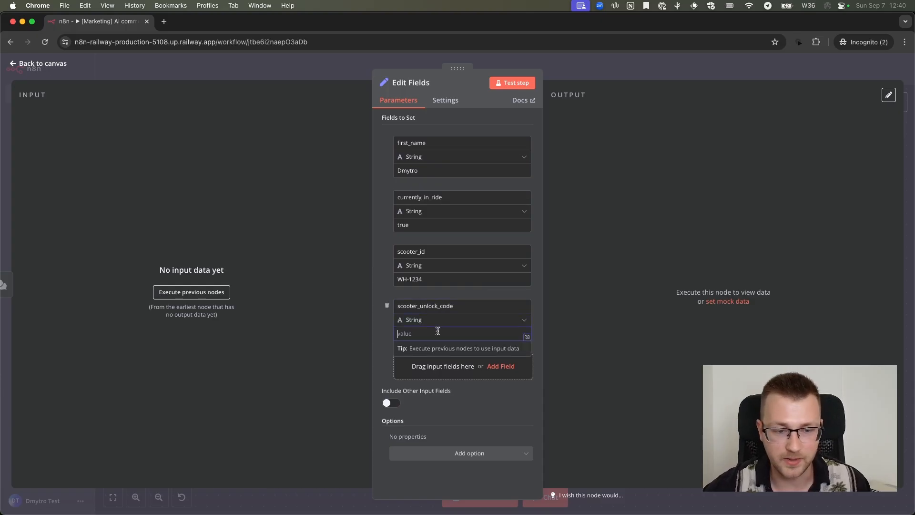
pyautogui.write('5')
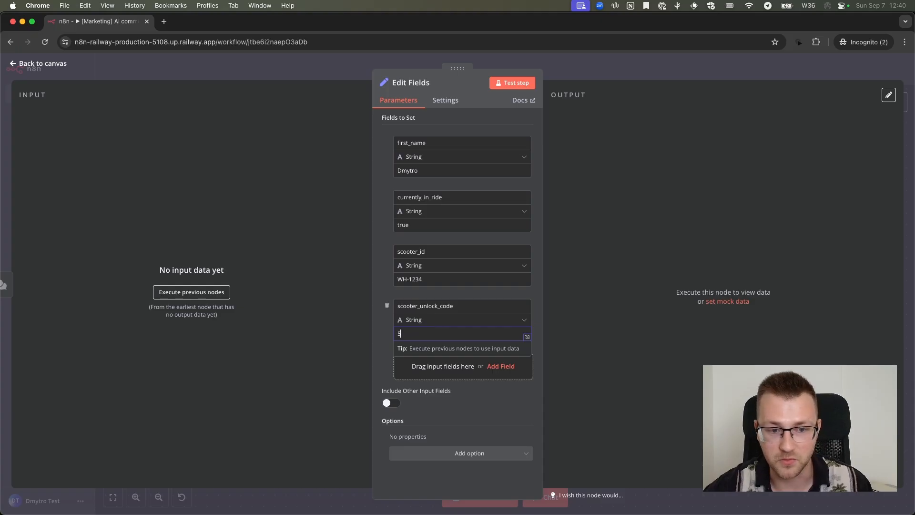
pyautogui.write('678')
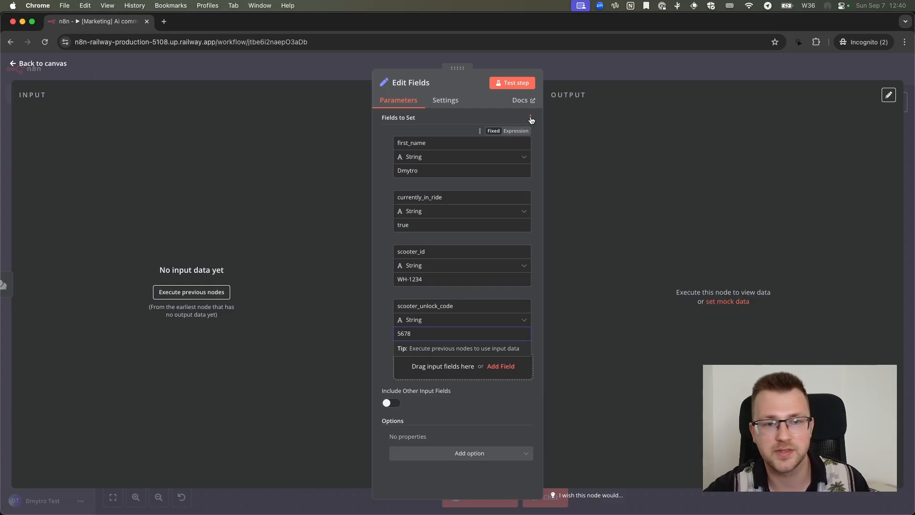
pyautogui.click(531, 119)
pyautogui.click(541, 118)
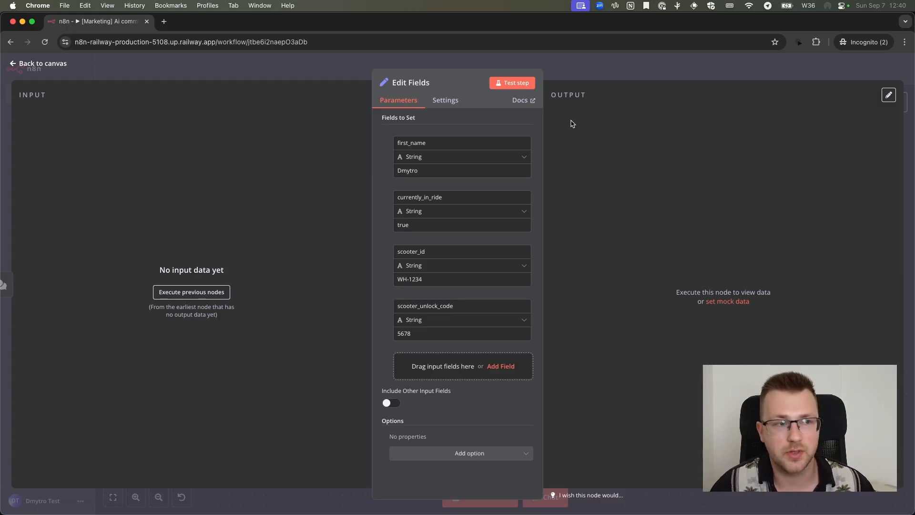
# Leave the Edit Fields node's settings for the canvas and save the workflow
pyautogui.scroll(3, 532, 173)
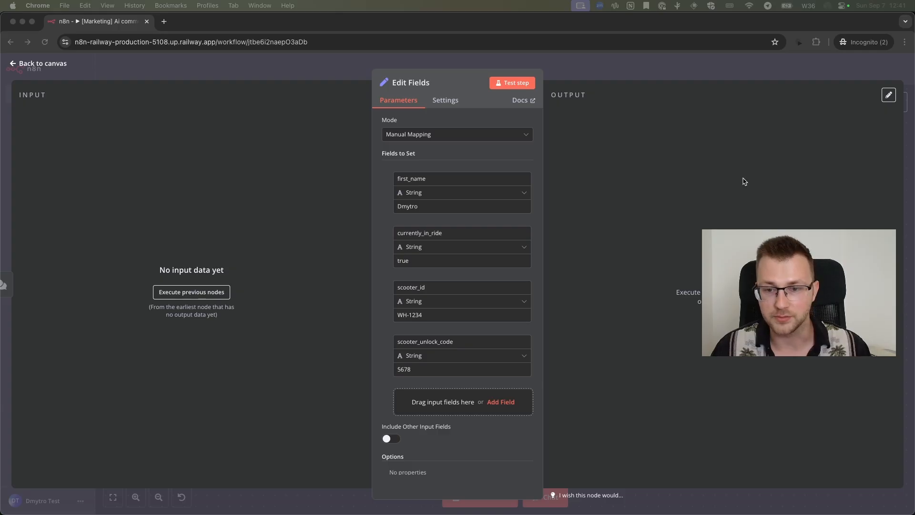
pyautogui.click(684, 149)
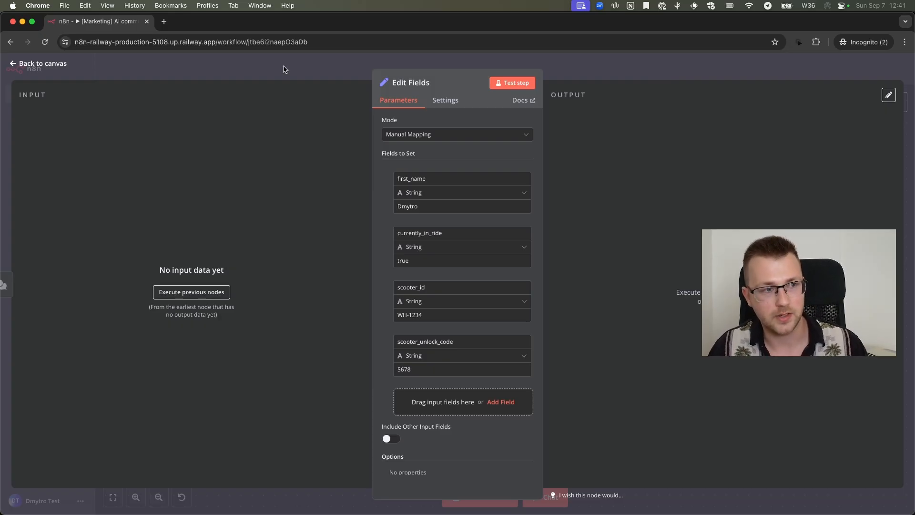
pyautogui.scroll(3, 37, 76)
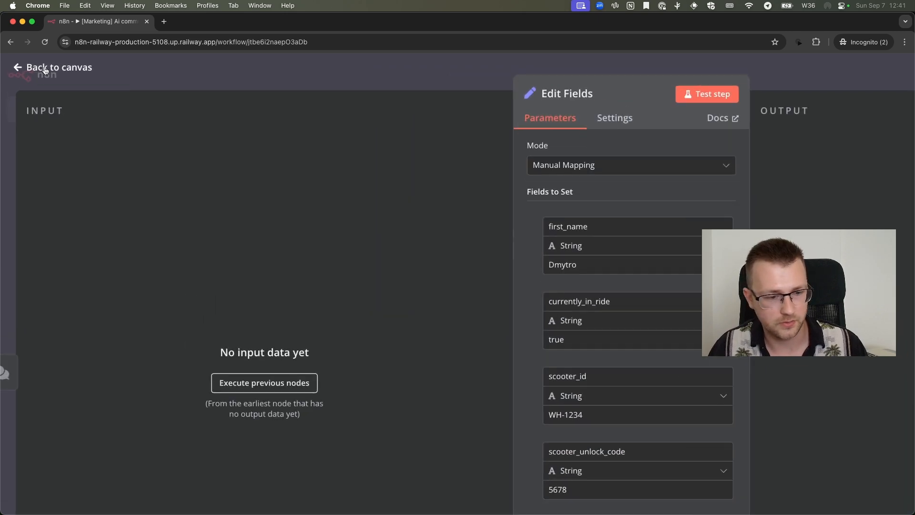
pyautogui.scroll(3, 45, 70)
pyautogui.scroll(-6, 45, 70)
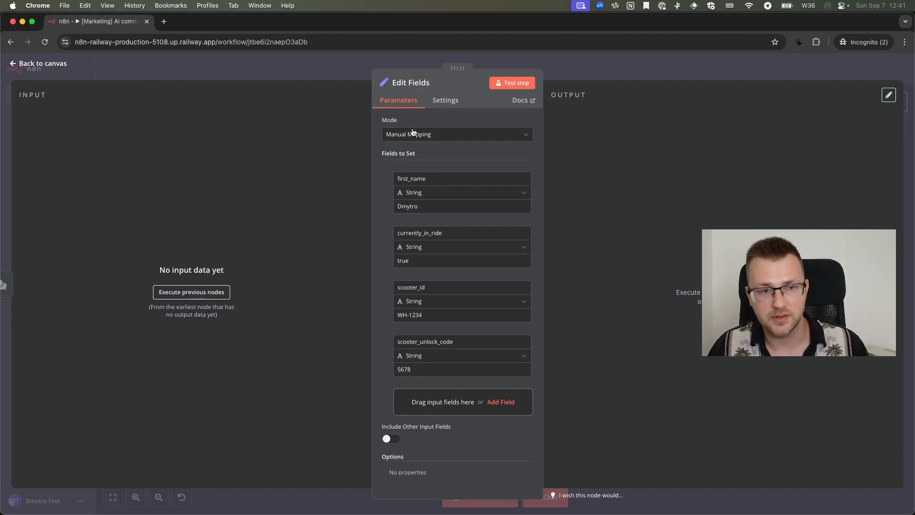
pyautogui.click(54, 65)
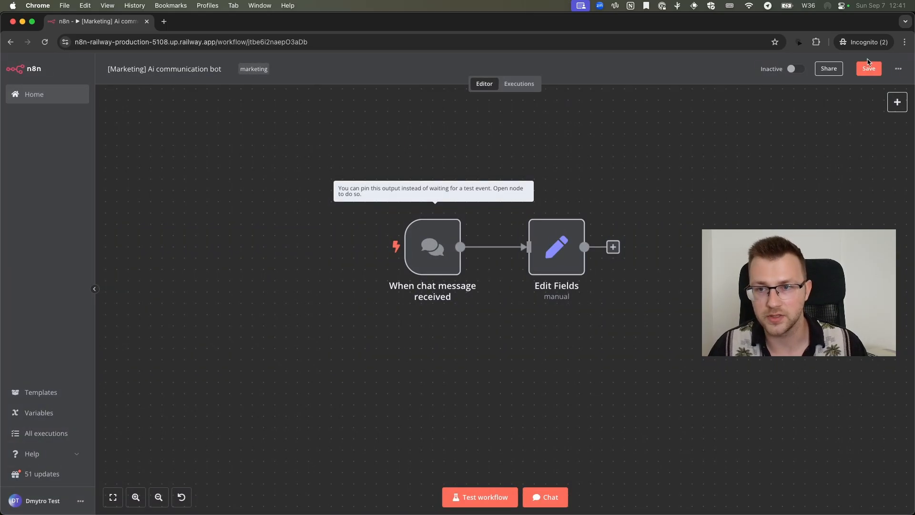
pyautogui.scroll(6, 874, 70)
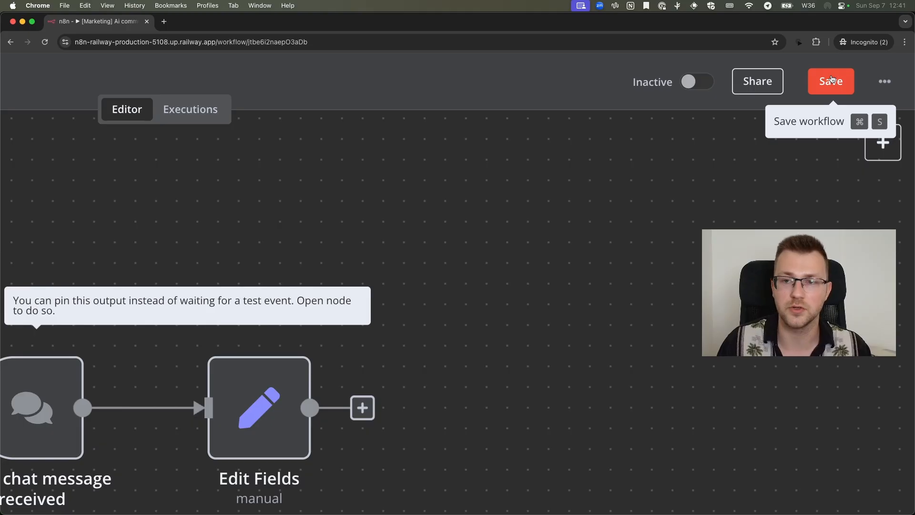
pyautogui.scroll(-6, 832, 80)
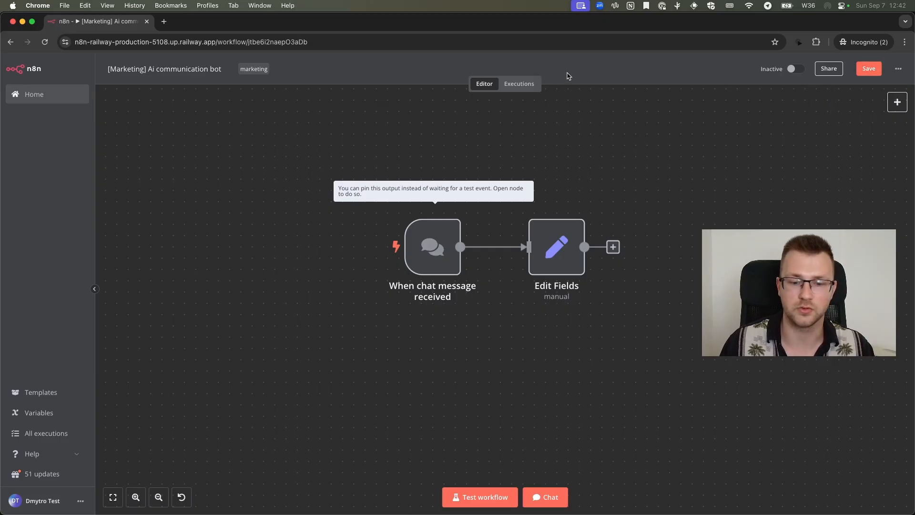
pyautogui.press('super+s')
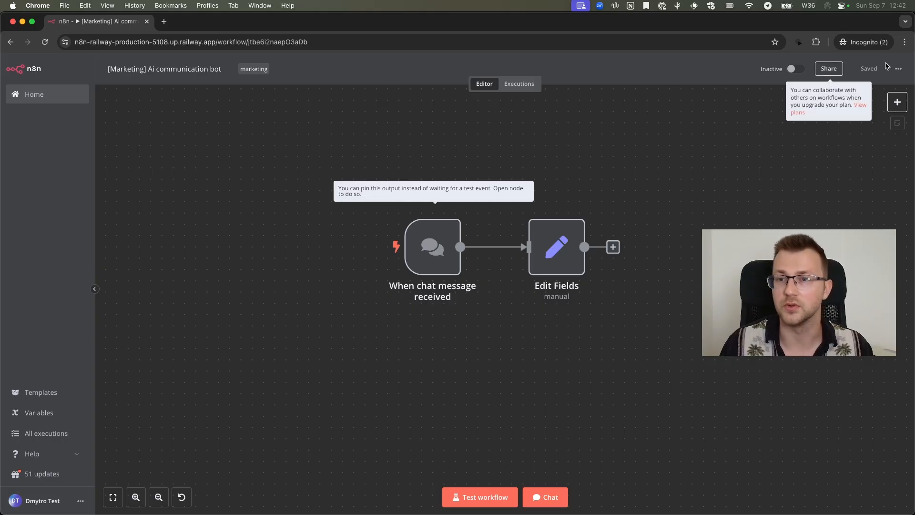
# Review the Edit Fields node's parameters, try including other input fields, switch that option back off, and return to the canvas
pyautogui.doubleClick(557, 247)
pyautogui.scroll(-1, 454, 339)
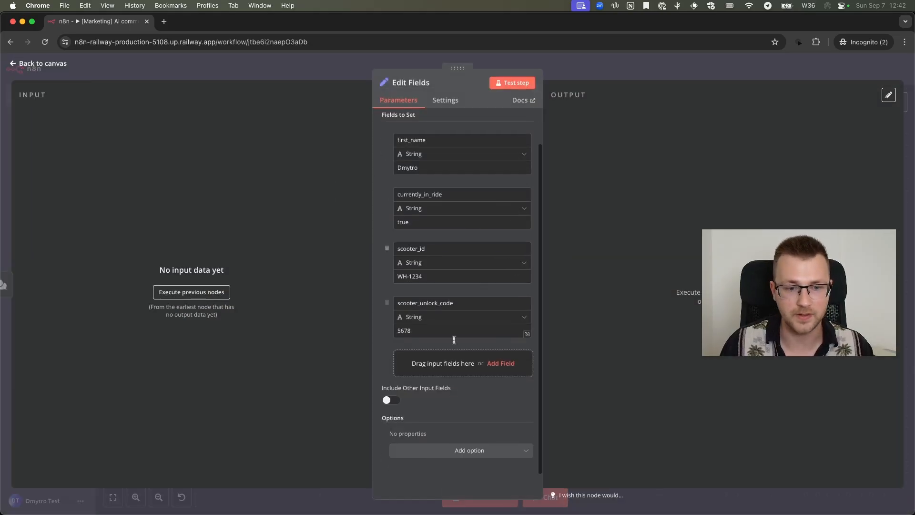
pyautogui.click(390, 401)
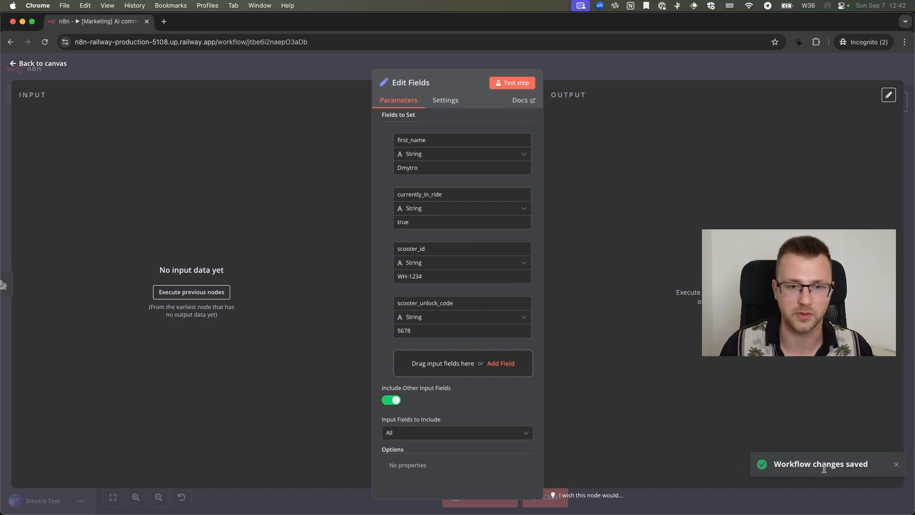
pyautogui.click(389, 401)
pyautogui.scroll(1, 483, 134)
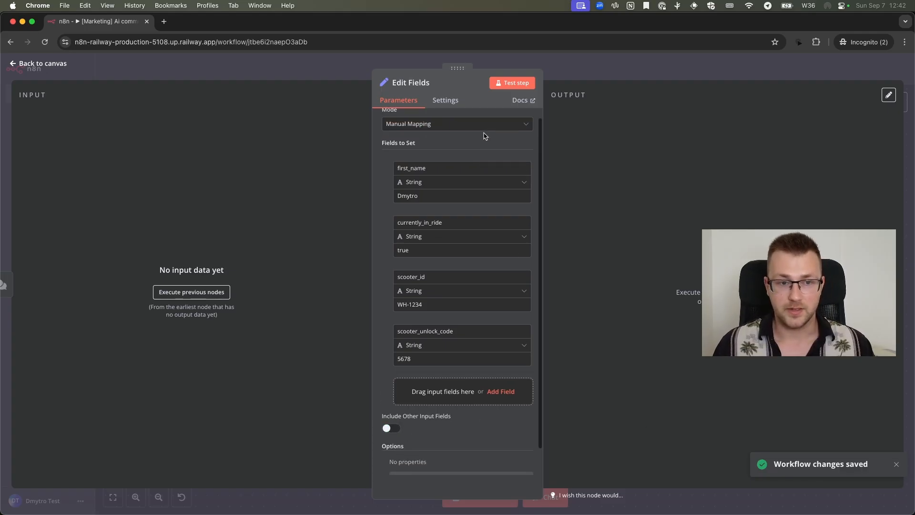
pyautogui.click(446, 100)
pyautogui.click(404, 100)
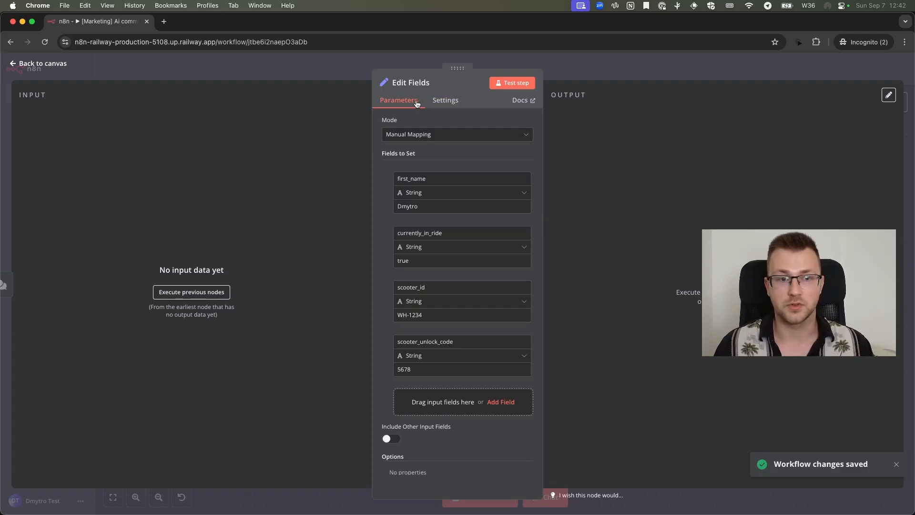
pyautogui.click(537, 67)
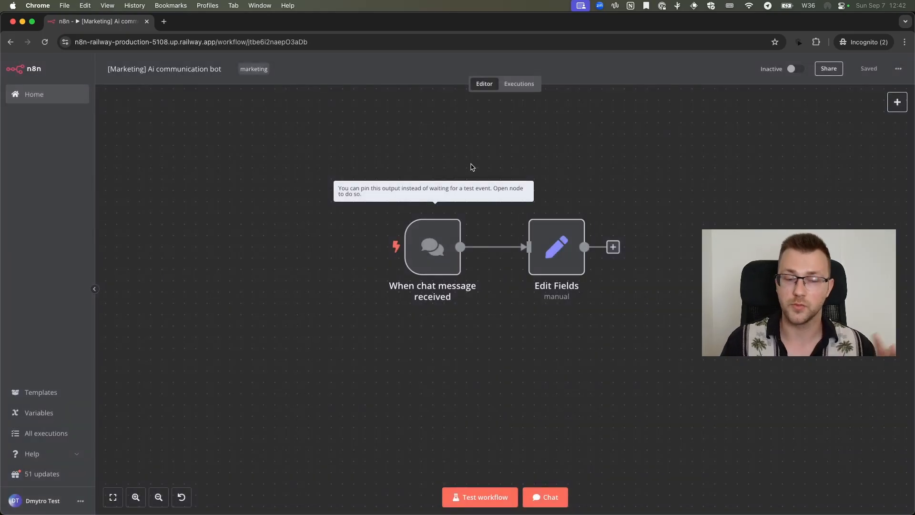
# Start adding a node after Edit Fields and show the available AI nodes
pyautogui.hscroll(5, 626, 244)
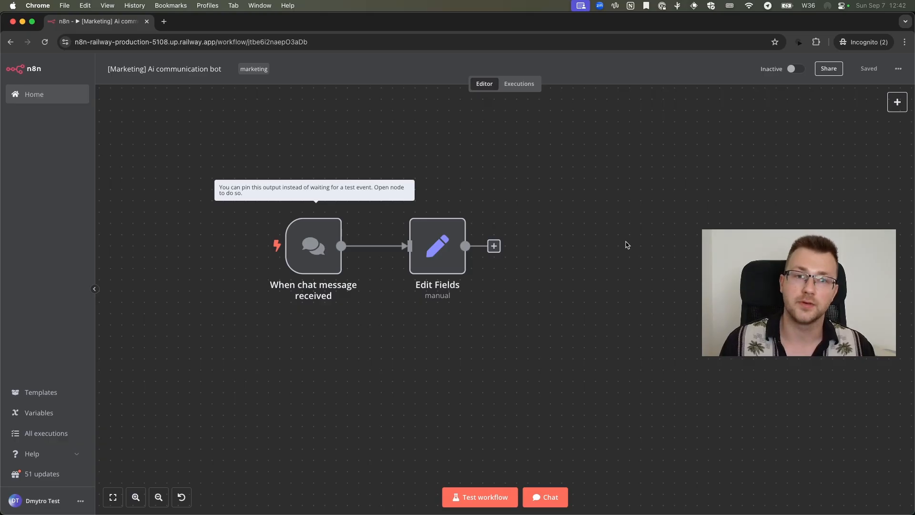
pyautogui.click(496, 250)
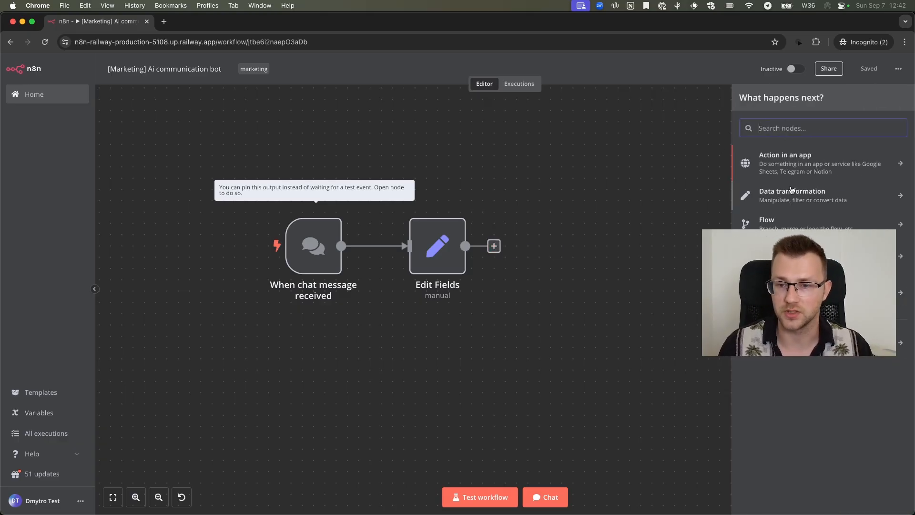
pyautogui.click(801, 293)
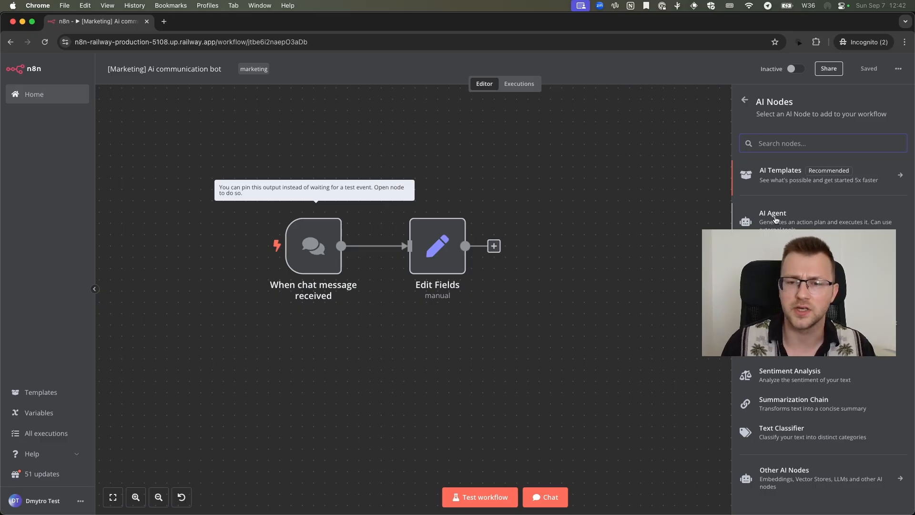
# Look through the n8n AI workflow templates page and close it to return to the workflow
pyautogui.click(804, 176)
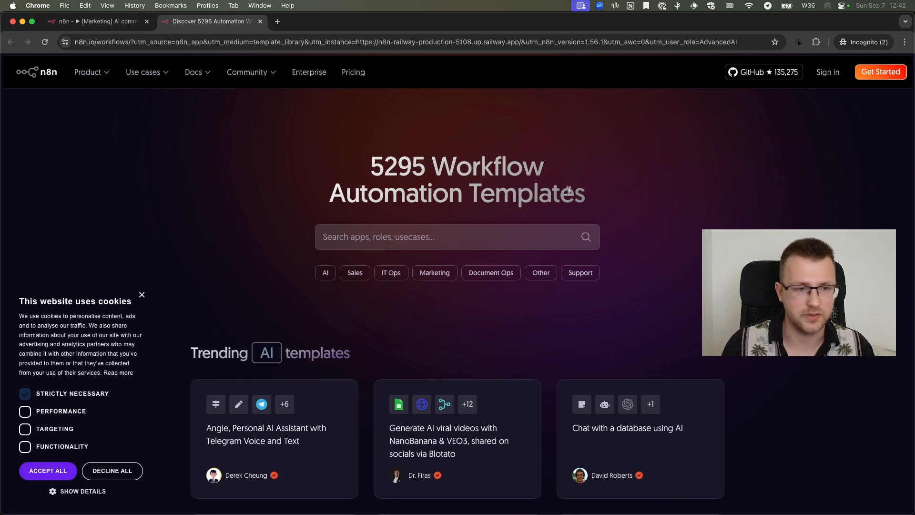
pyautogui.scroll(-6, 567, 188)
pyautogui.press('super+w')
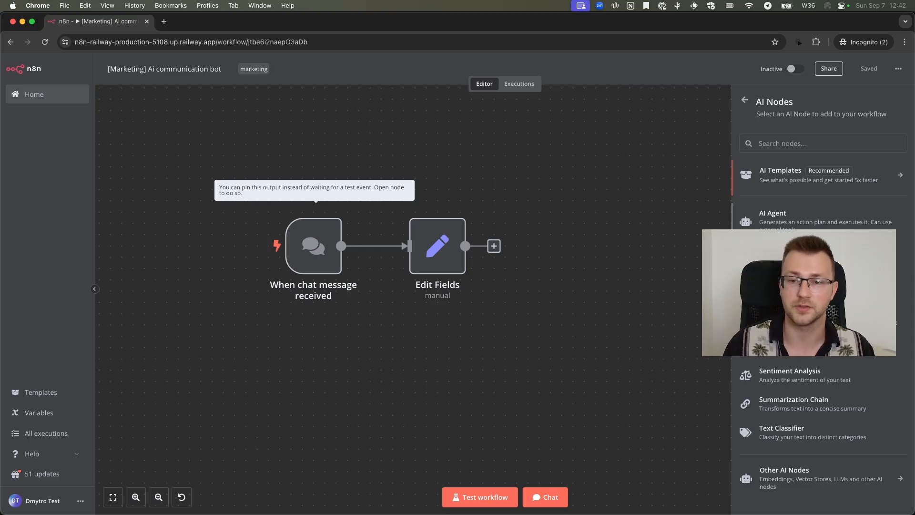
# Add an AI Agent node after Edit Fields, review its default parameters, and return to the canvas
pyautogui.scroll(-1, 790, 228)
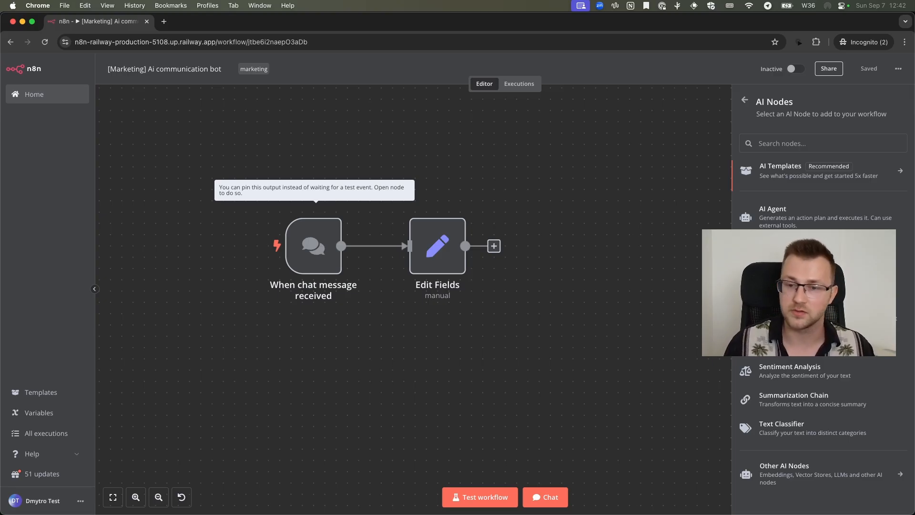
pyautogui.scroll(1, 811, 286)
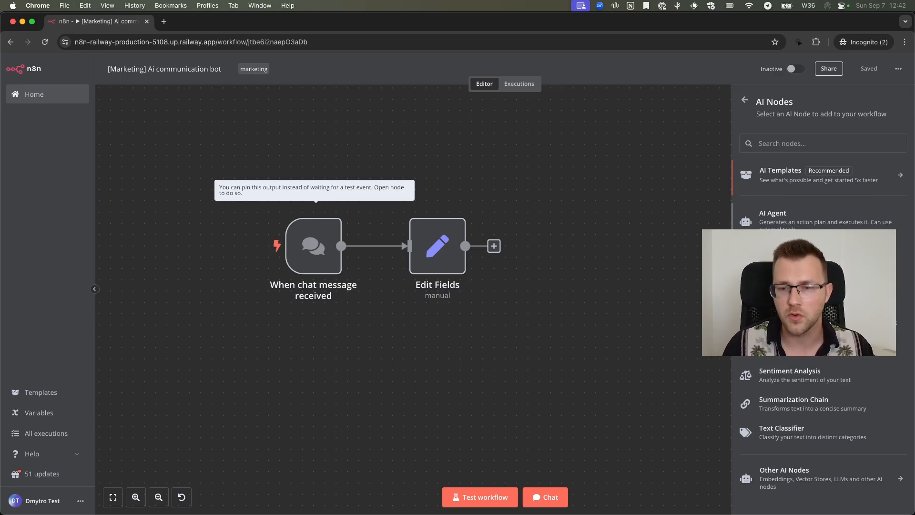
pyautogui.click(776, 224)
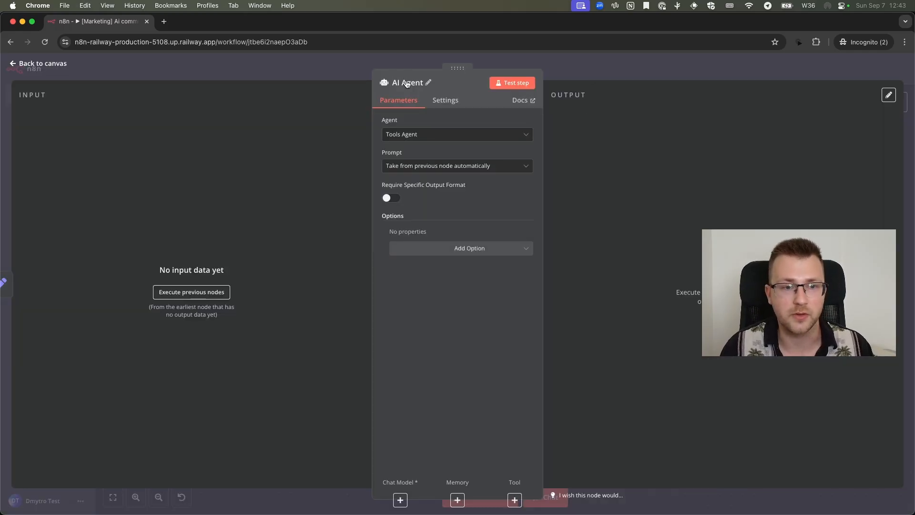
pyautogui.click(592, 72)
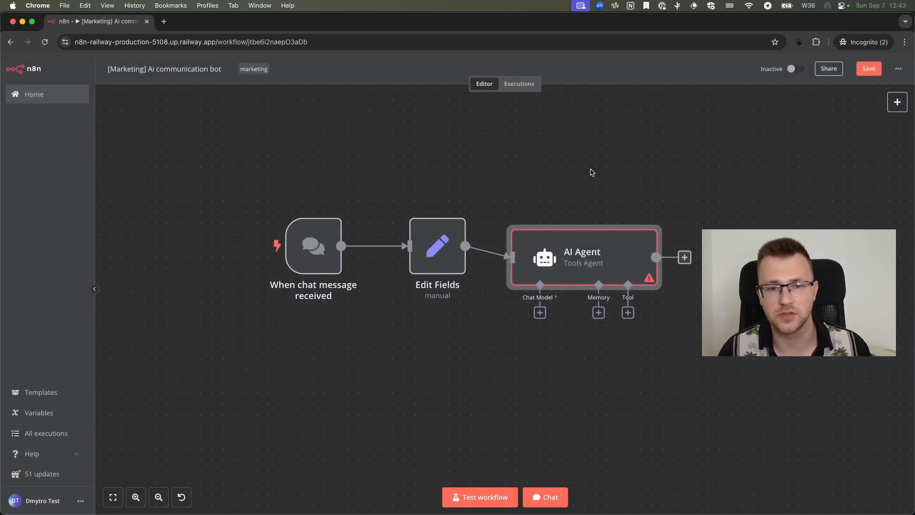
pyautogui.doubleClick(572, 234)
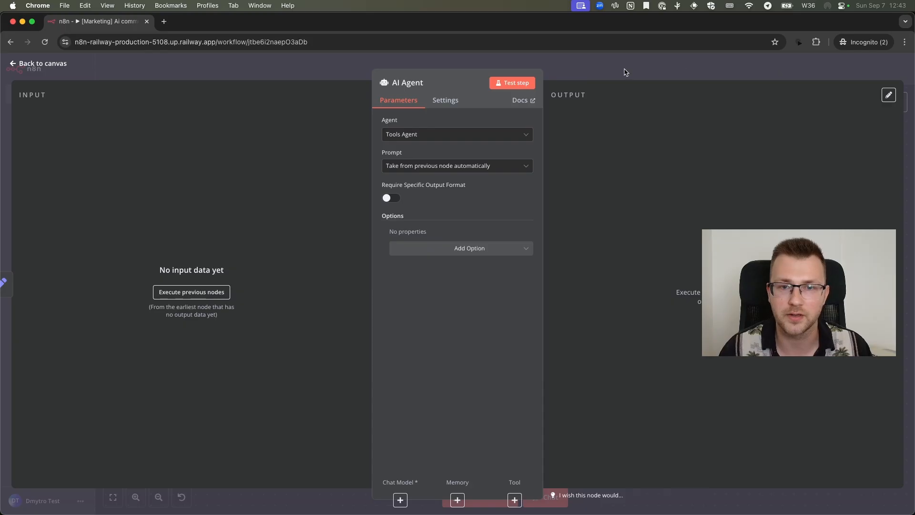
pyautogui.click(333, 62)
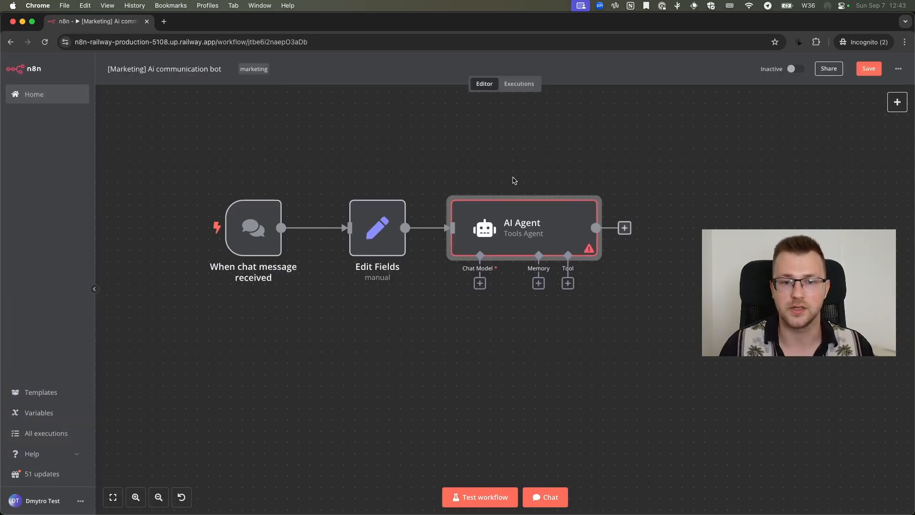
# Attach an OpenAI Chat Model to the AI Agent node as its chat model
pyautogui.hscroll(1, 515, 181)
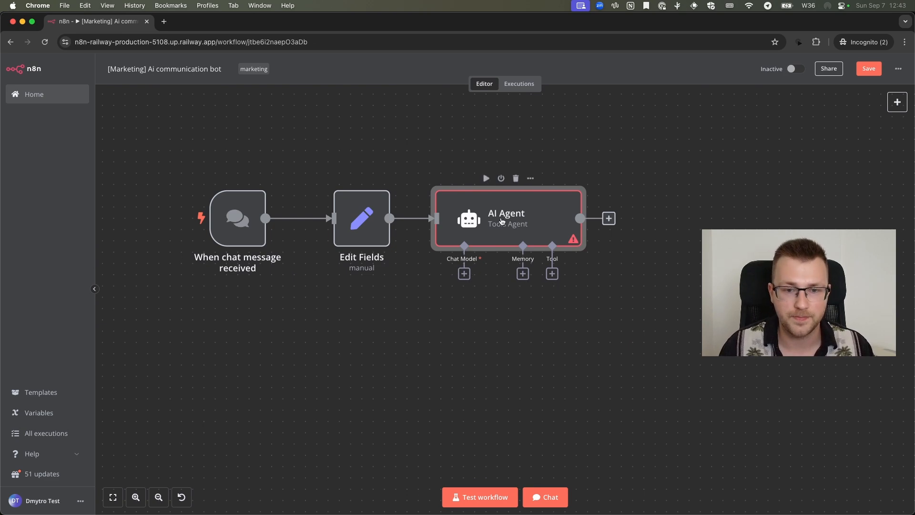
pyautogui.scroll(-2, 462, 278)
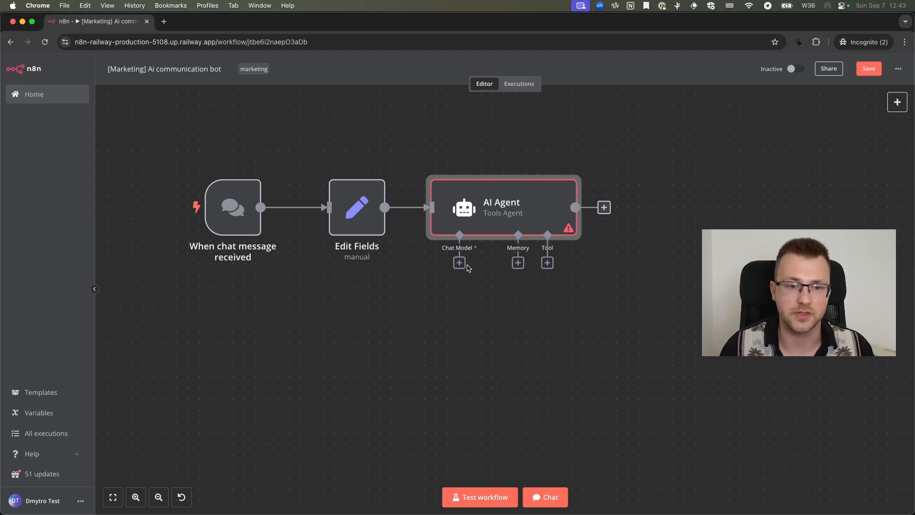
pyautogui.click(456, 257)
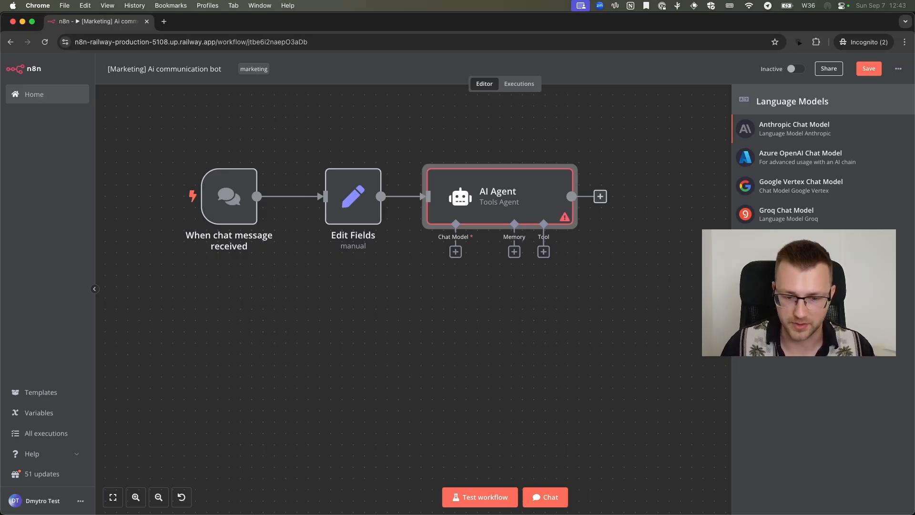
pyautogui.click(829, 328)
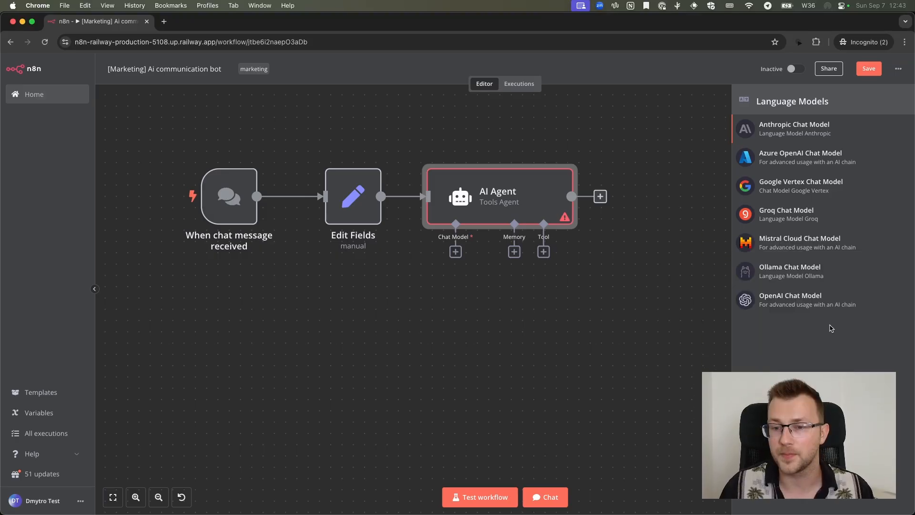
pyautogui.click(784, 302)
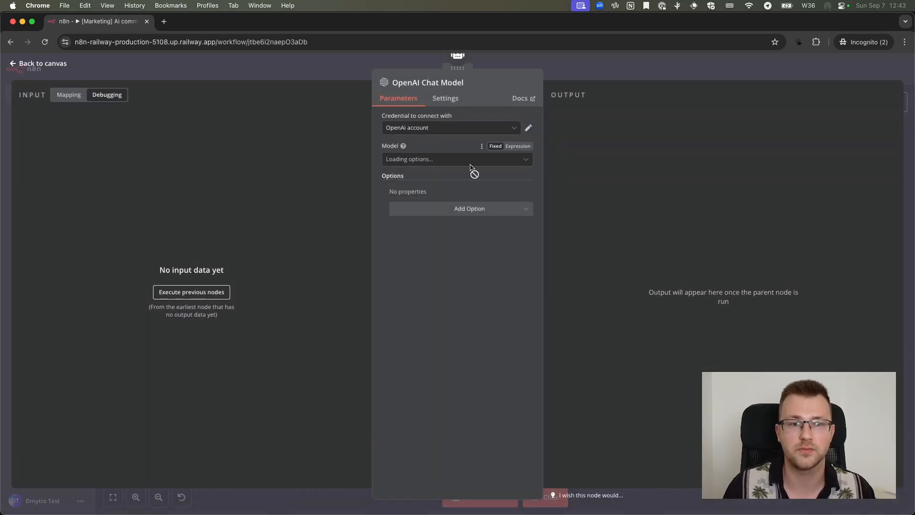
# Start a new OpenAI credential named "[Marketing] OpenAi account 2" and discard it without entering an API key
pyautogui.click(423, 135)
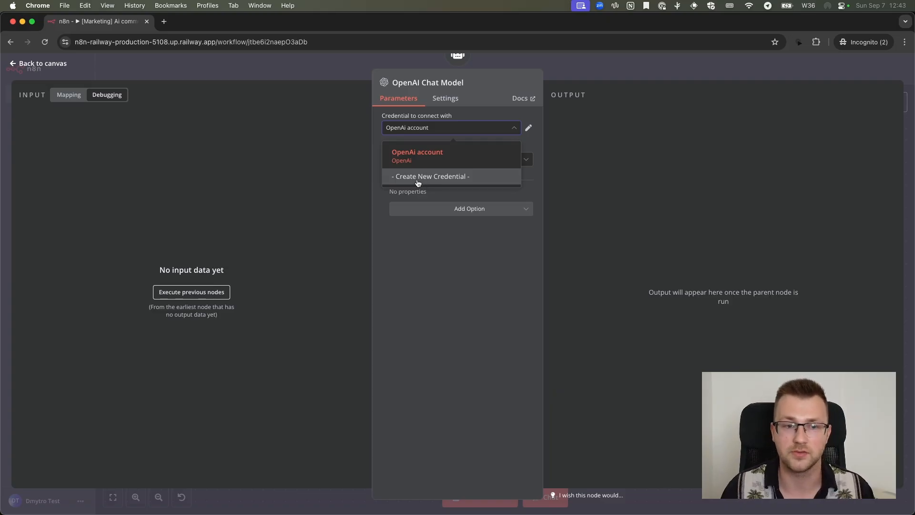
pyautogui.click(422, 180)
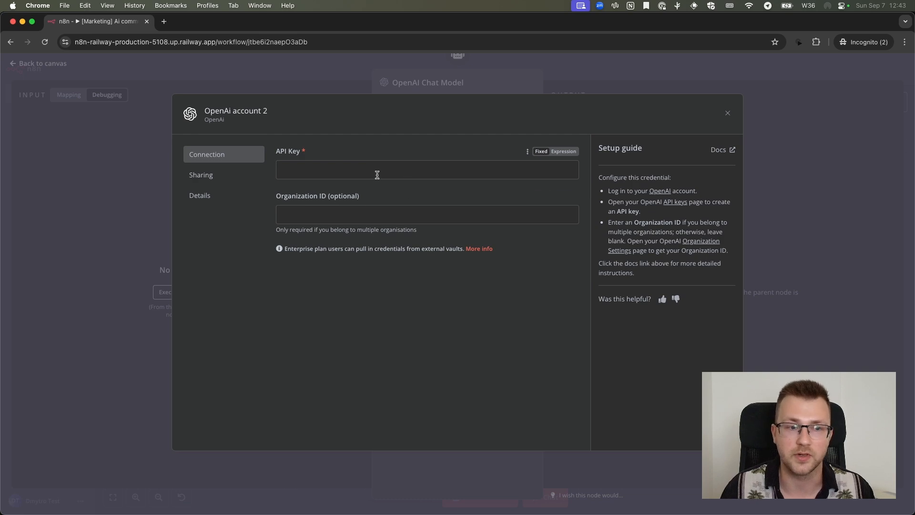
pyautogui.click(289, 158)
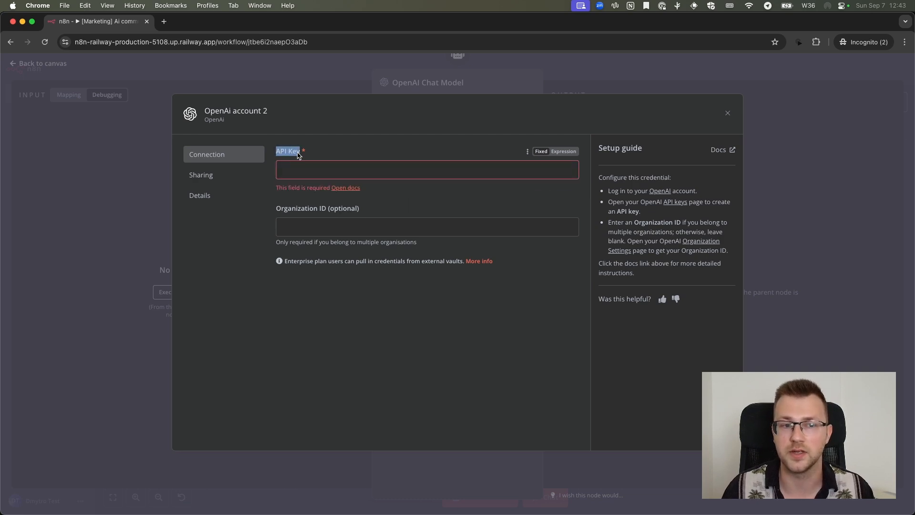
pyautogui.click(370, 170)
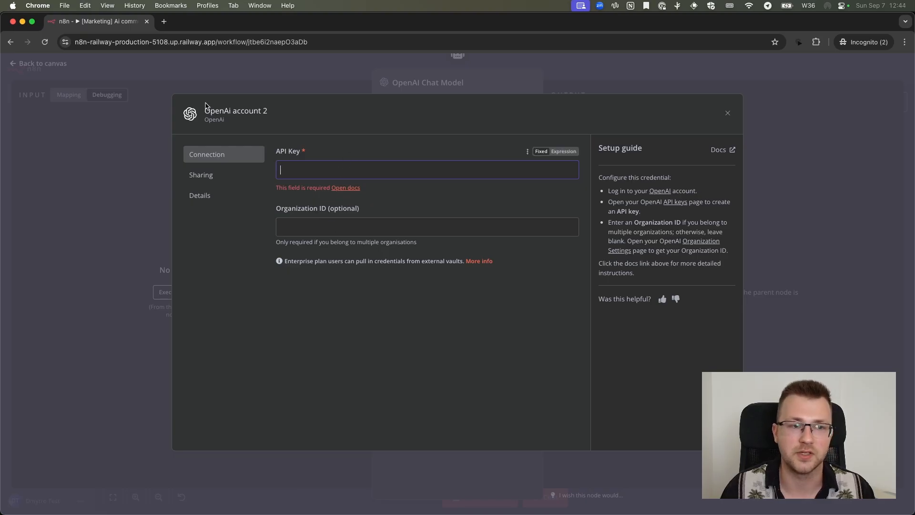
pyautogui.click(257, 116)
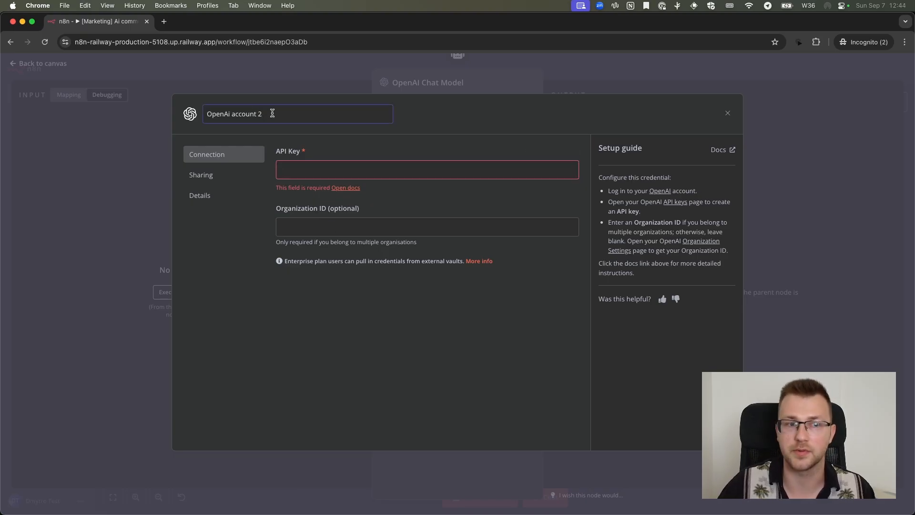
pyautogui.click(208, 114)
pyautogui.write('[Marketing]')
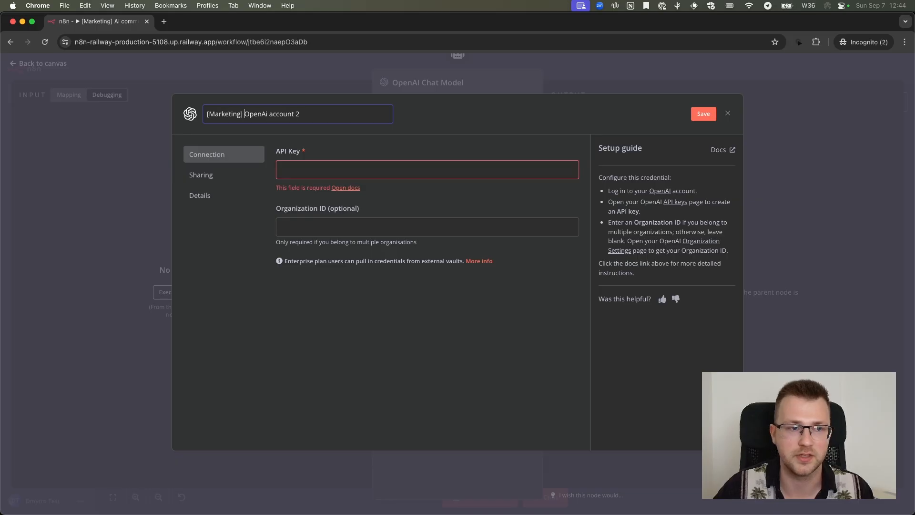
pyautogui.click(727, 113)
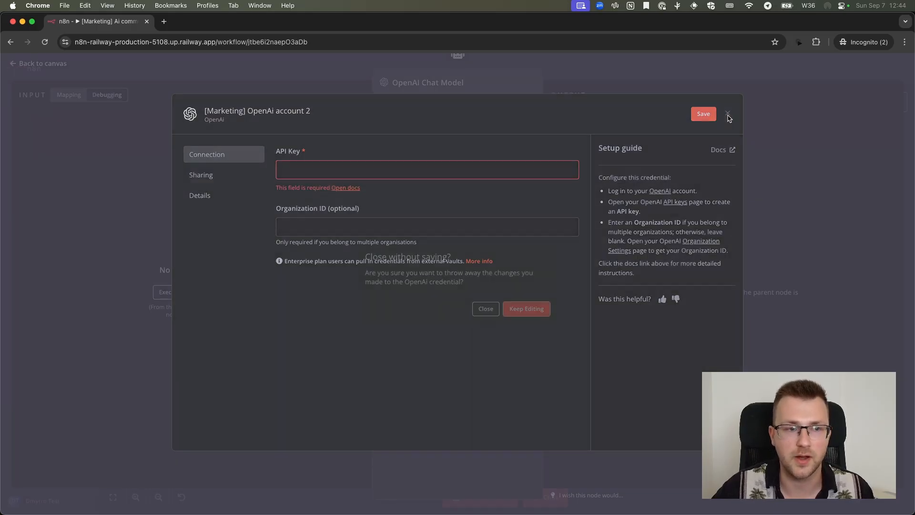
pyautogui.click(486, 309)
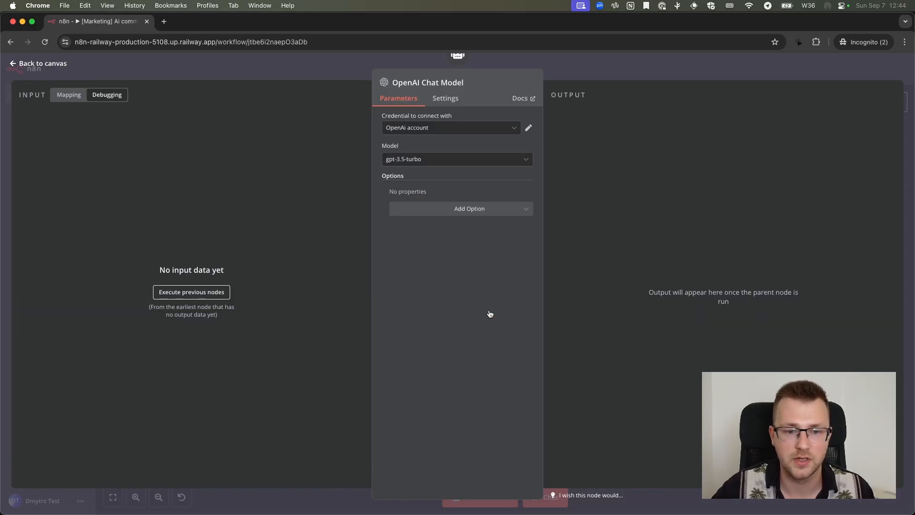
# Keep the existing OpenAi account credential for the OpenAI Chat Model and set its model to gpt-4.1
pyautogui.click(447, 132)
pyautogui.click(446, 146)
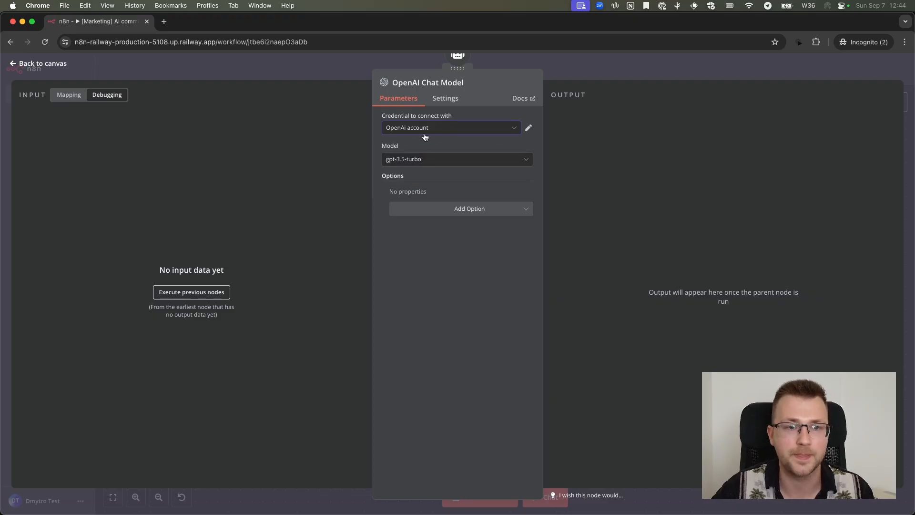
pyautogui.click(445, 164)
pyautogui.scroll(-5, 444, 207)
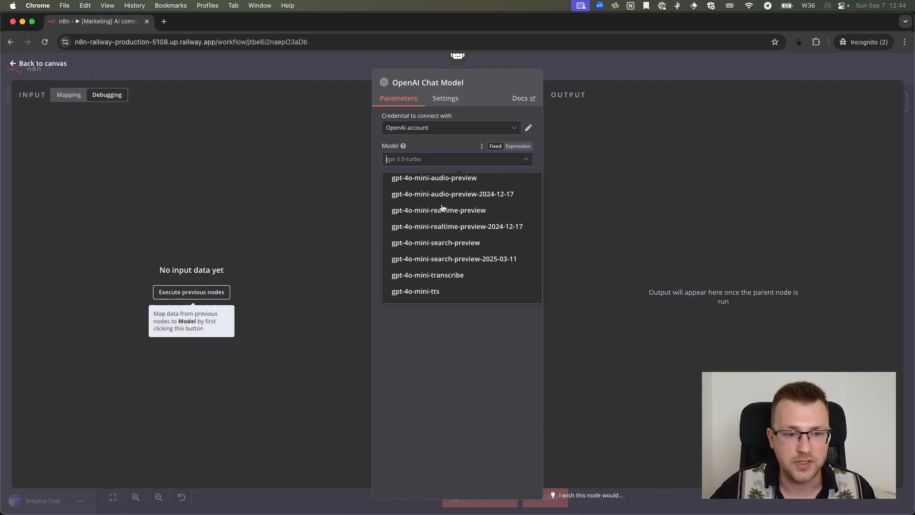
pyautogui.scroll(5, 429, 200)
pyautogui.click(424, 185)
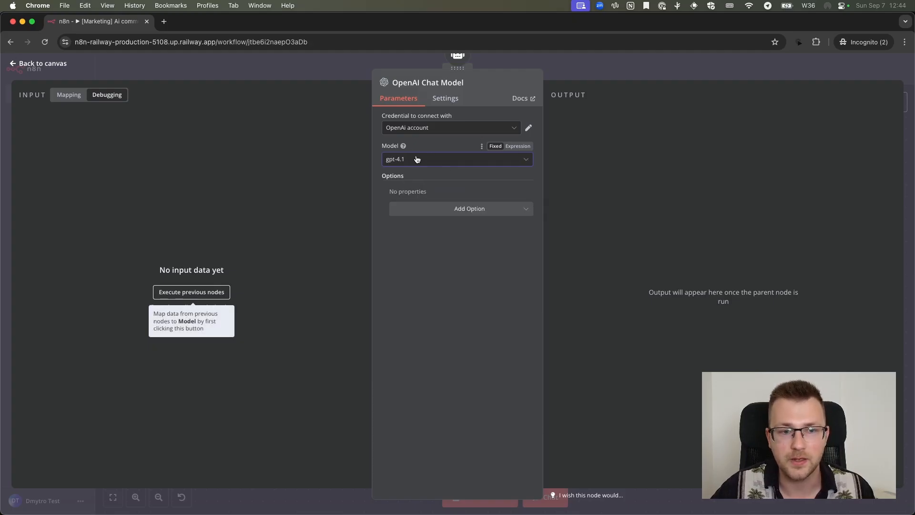
# Try gpt-5 as the model of the OpenAI Chat Model
pyautogui.click(447, 164)
pyautogui.click(451, 157)
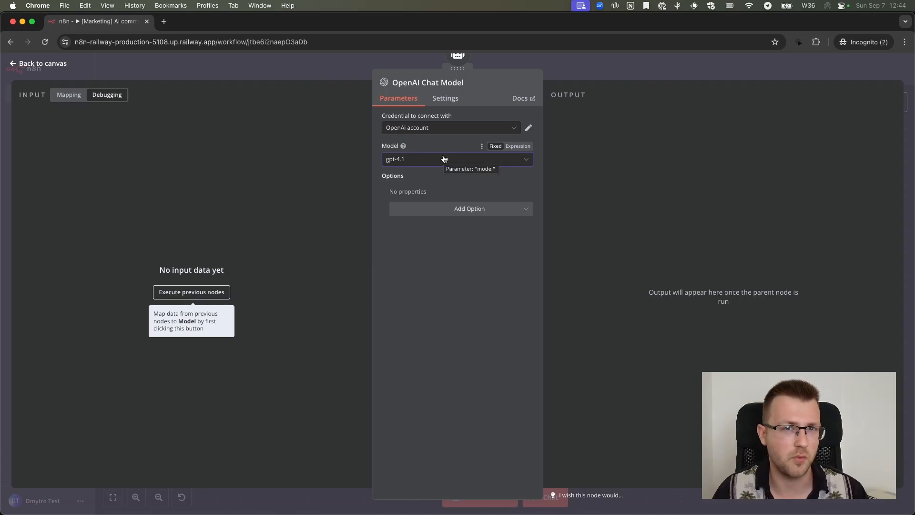
pyautogui.click(444, 158)
pyautogui.scroll(-8, 443, 286)
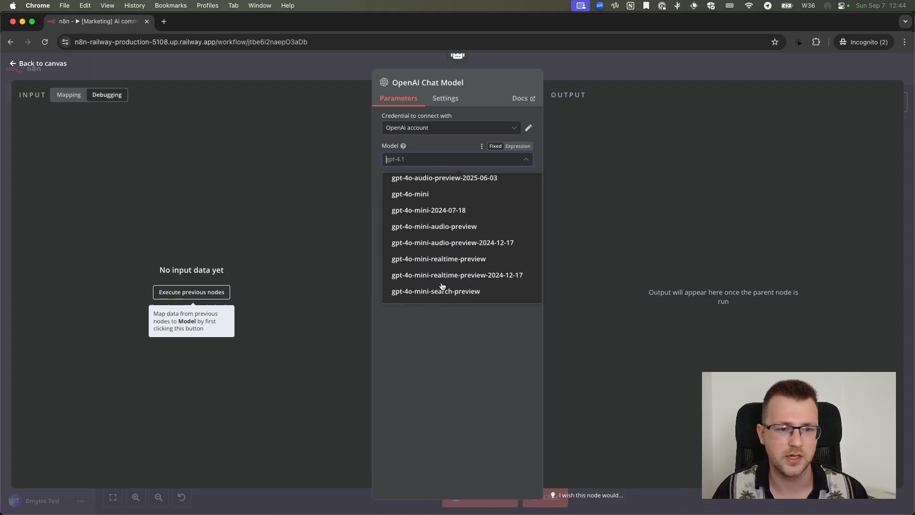
pyautogui.scroll(-10, 442, 286)
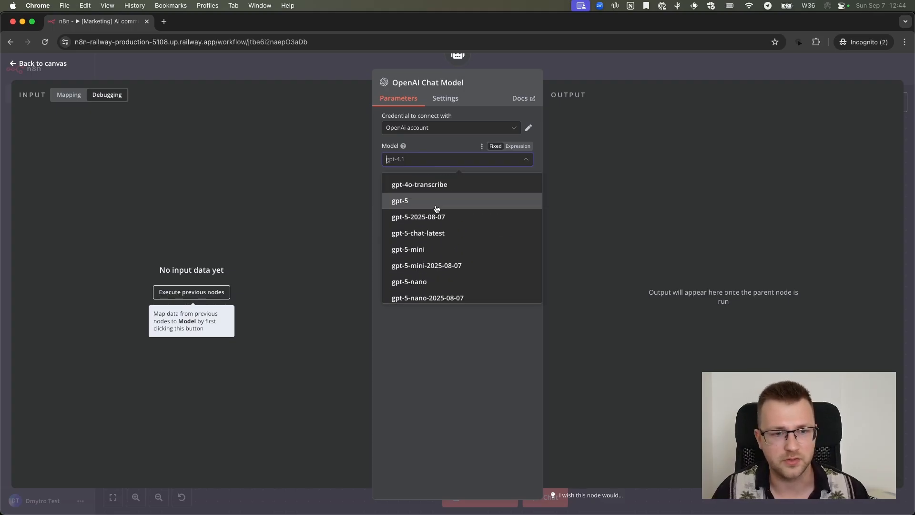
pyautogui.click(436, 203)
# Switch the OpenAI Chat Model back to gpt-4.1
pyautogui.click(435, 160)
pyautogui.scroll(-4, 445, 237)
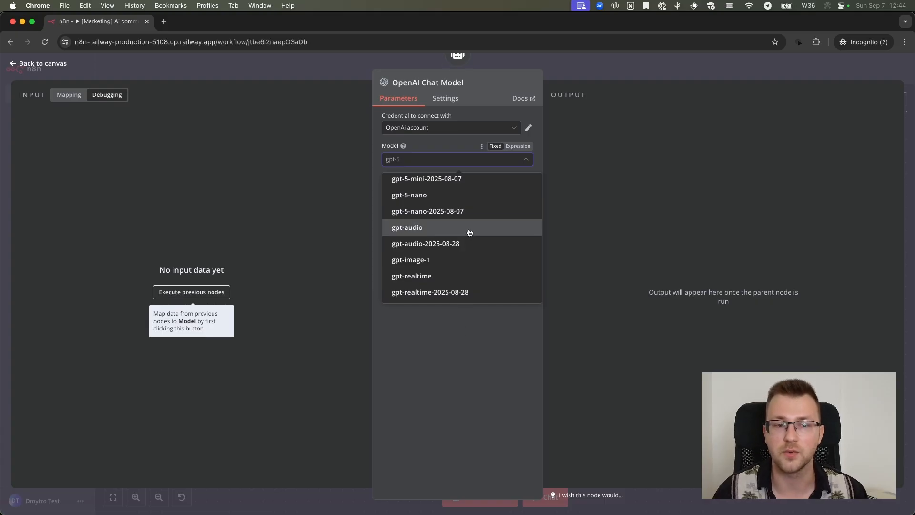
pyautogui.scroll(10, 469, 232)
pyautogui.click(435, 184)
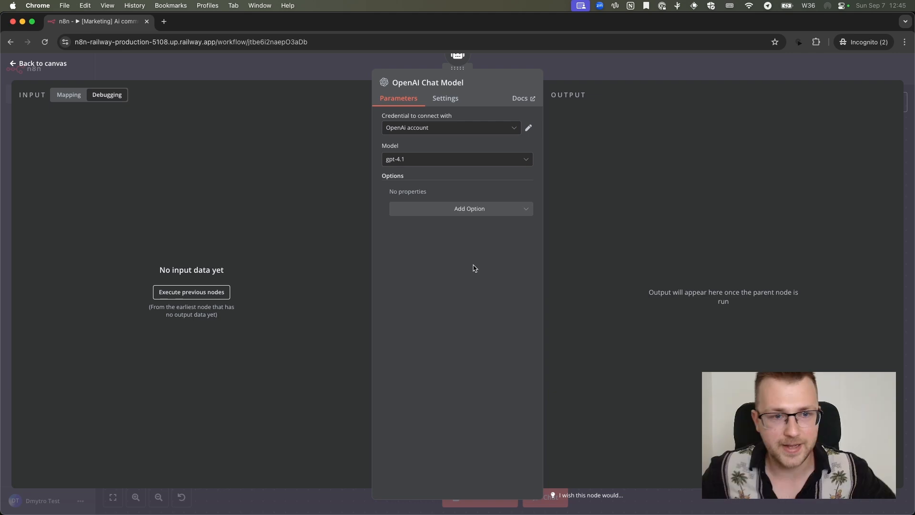
# Examine the additional options offered for the OpenAI Chat Model without adding any
pyautogui.click(487, 210)
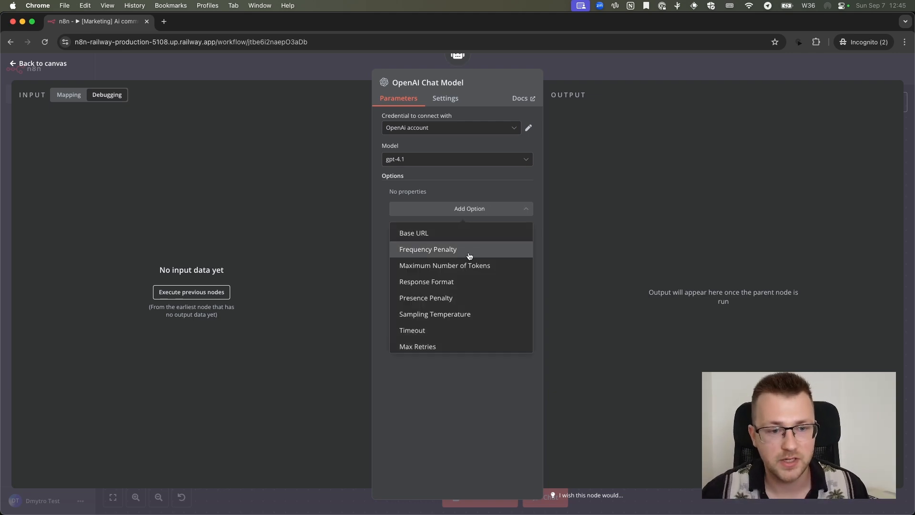
pyautogui.scroll(-1, 469, 256)
pyautogui.scroll(1, 446, 293)
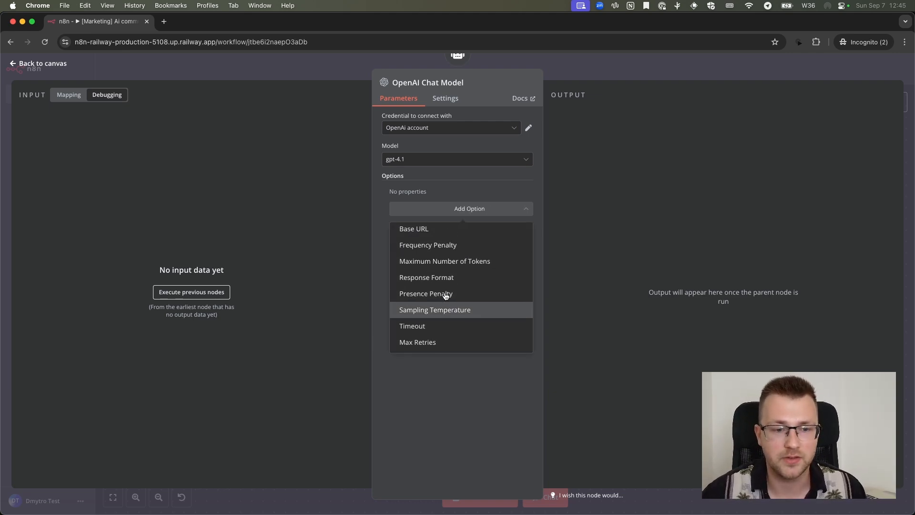
pyautogui.scroll(-1, 445, 294)
pyautogui.scroll(1, 446, 296)
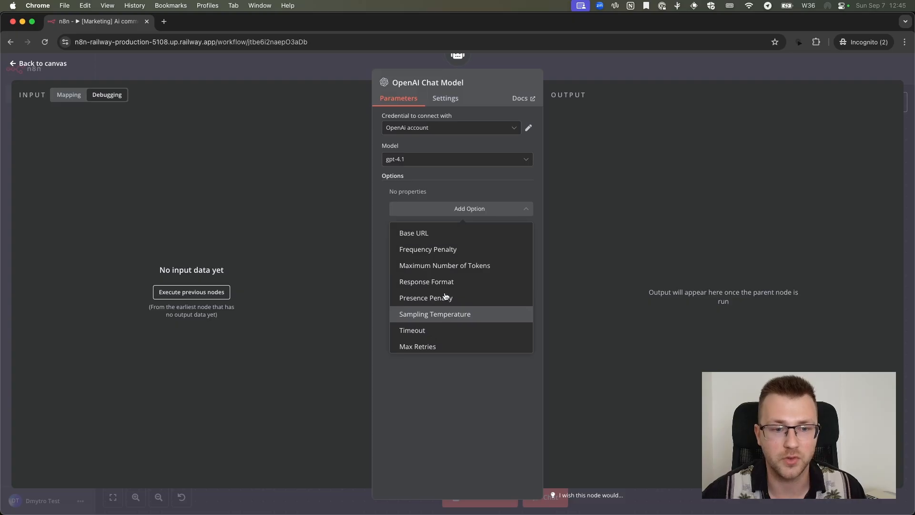
pyautogui.scroll(-1, 450, 265)
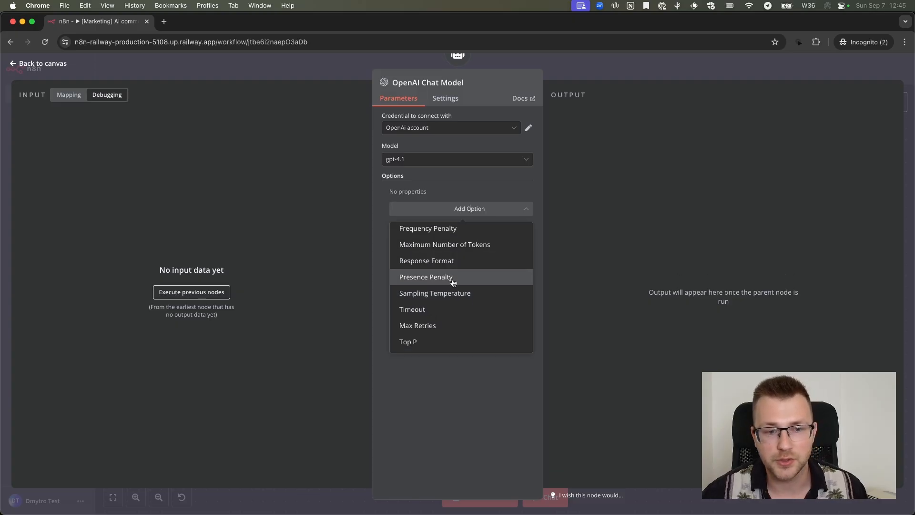
pyautogui.scroll(1, 452, 297)
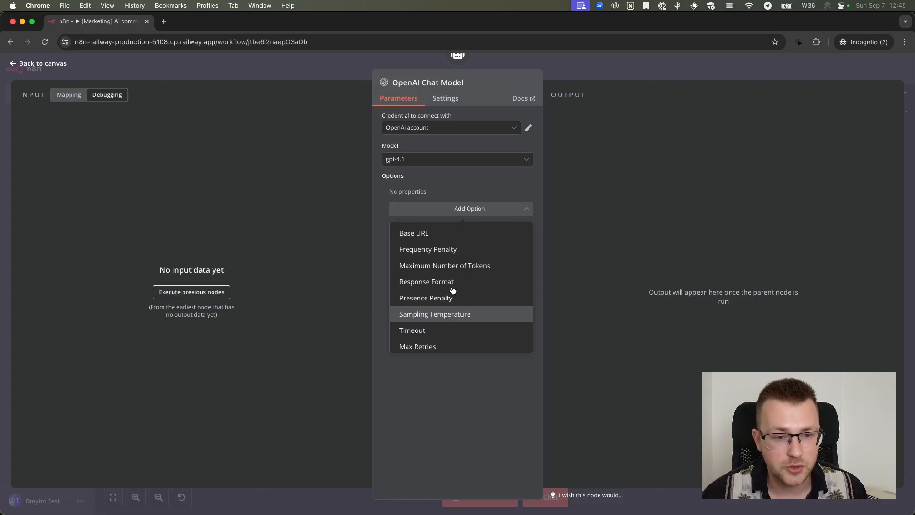
pyautogui.scroll(-1, 451, 294)
pyautogui.click(384, 255)
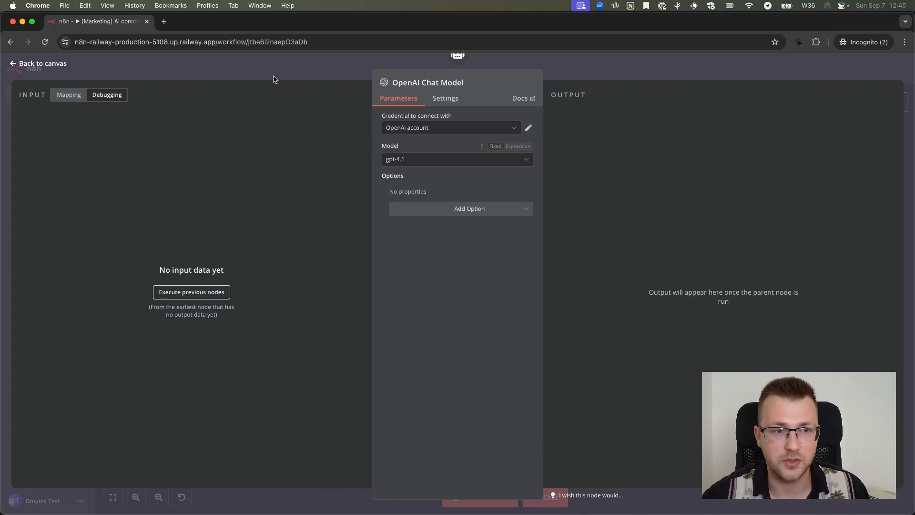
# Return to the canvas, move the OpenAI Chat Model node slightly closer to the AI Agent, and save the workflow
pyautogui.click(43, 64)
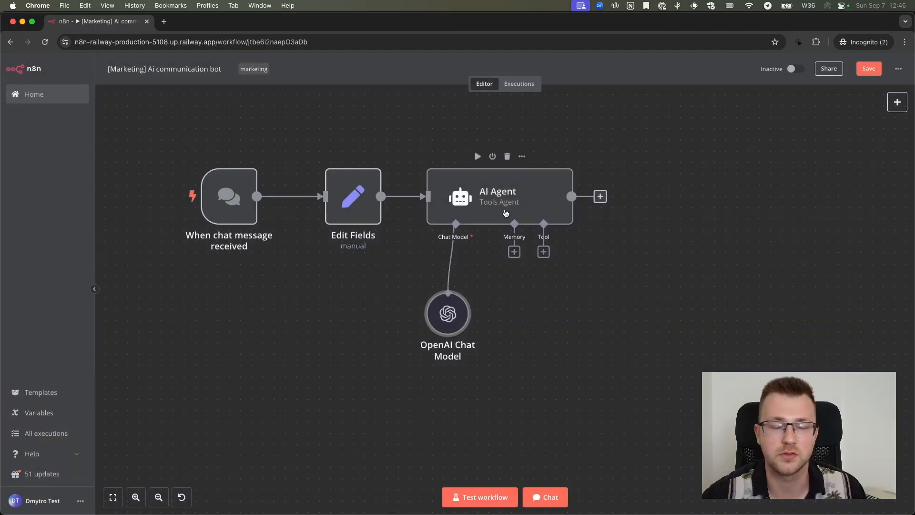
pyautogui.scroll(-3, 507, 214)
pyautogui.hscroll(2, 506, 213)
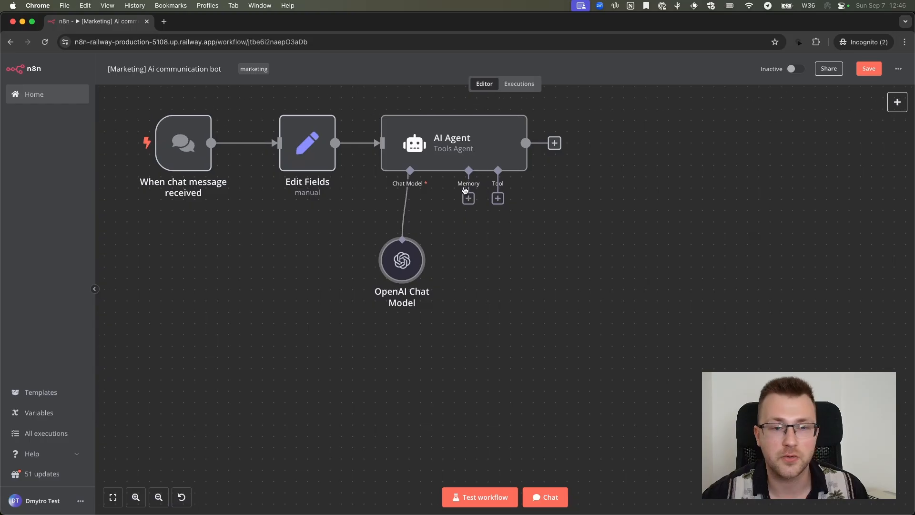
pyautogui.moveTo(403, 263); pyautogui.dragTo(405, 252)
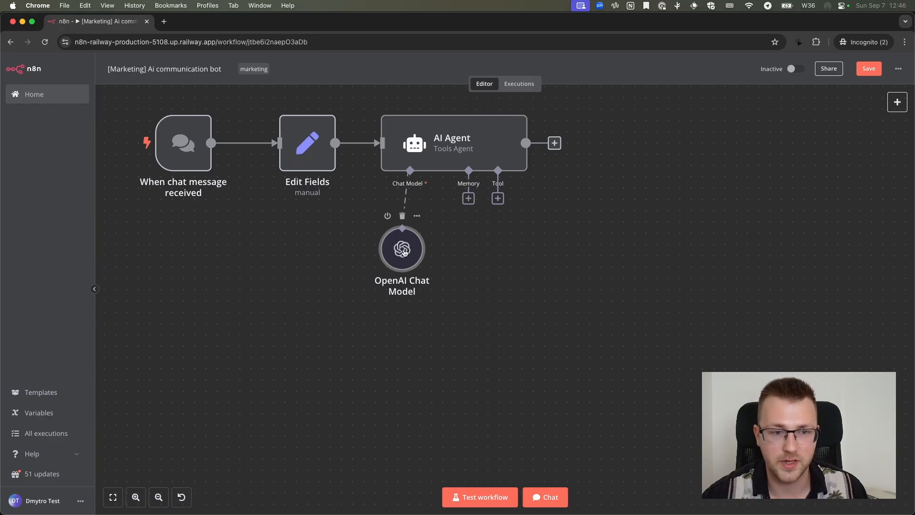
pyautogui.click(869, 68)
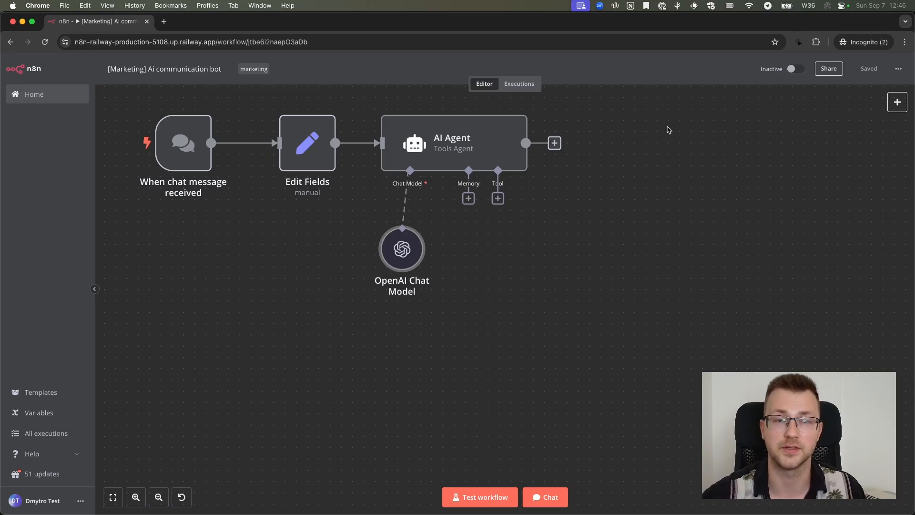
# Attach a Window Buffer Memory to the AI Agent node as its memory
pyautogui.hscroll(-1, 464, 221)
pyautogui.scroll(1, 464, 221)
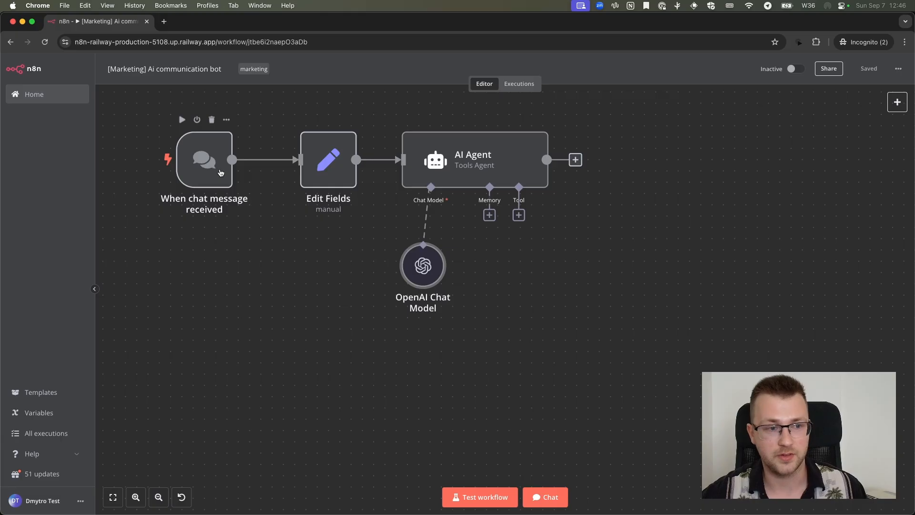
pyautogui.click(490, 215)
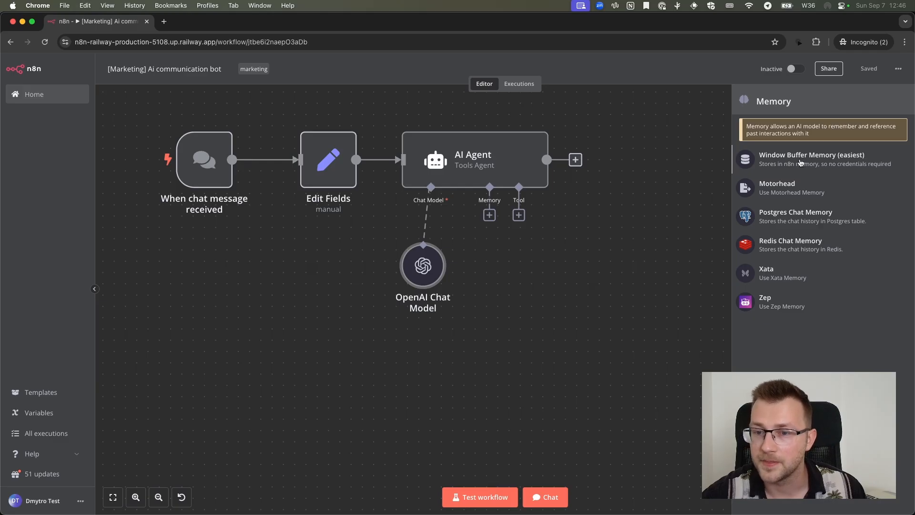
pyautogui.click(800, 162)
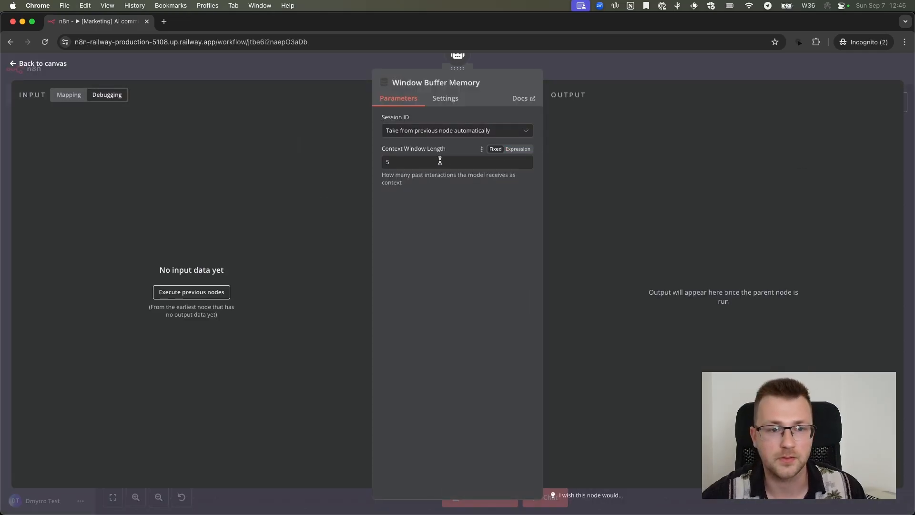
# Set the Window Buffer Memory's context window length to 10 and return to the canvas
pyautogui.click(458, 161)
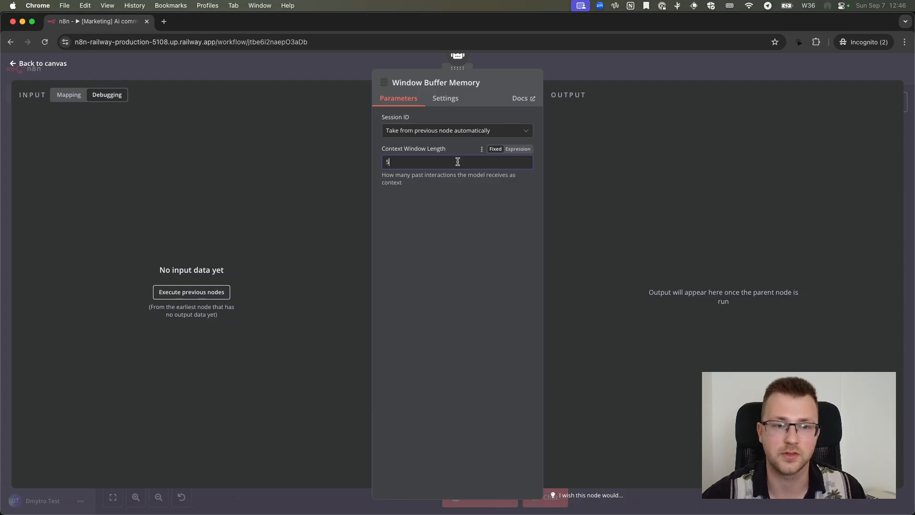
pyautogui.press('BackSpace')
pyautogui.write('1')
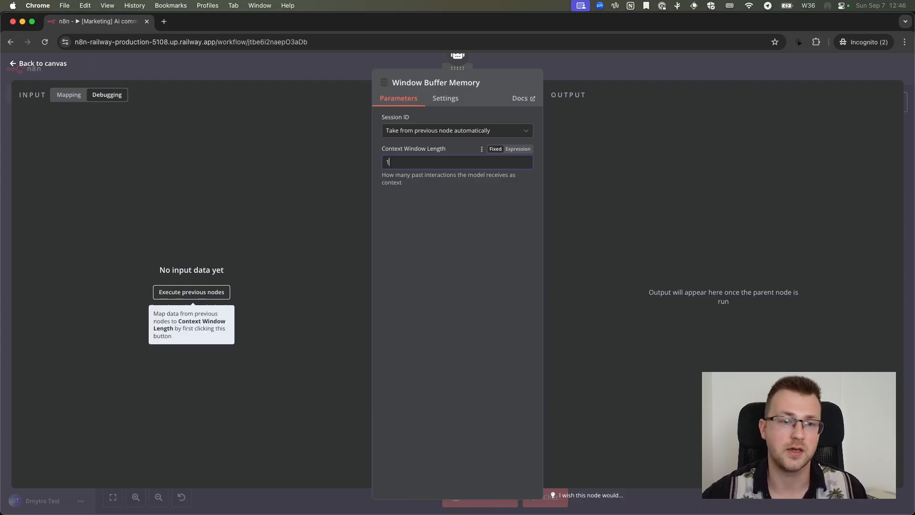
pyautogui.write('00')
pyautogui.click(578, 67)
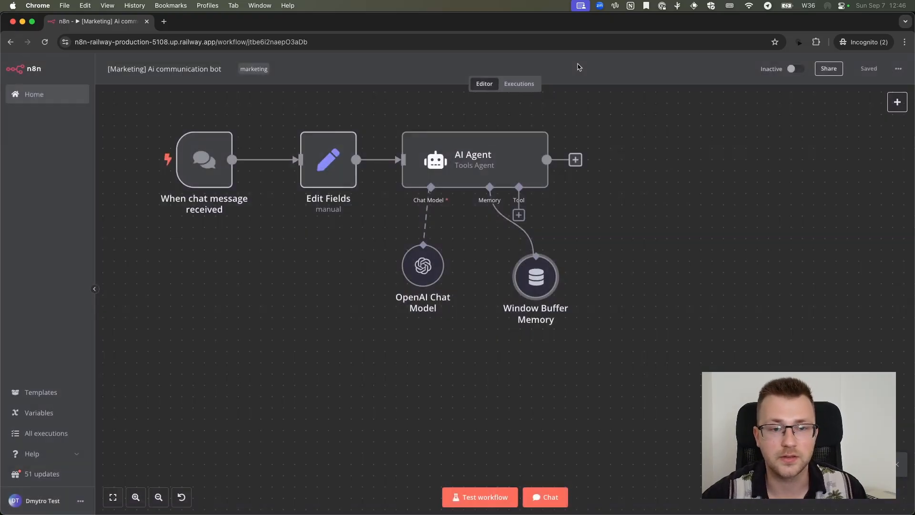
# Place the Window Buffer Memory node directly beneath the AI Agent's Memory connector and save the workflow without adding a tool
pyautogui.moveTo(532, 269); pyautogui.dragTo(487, 269)
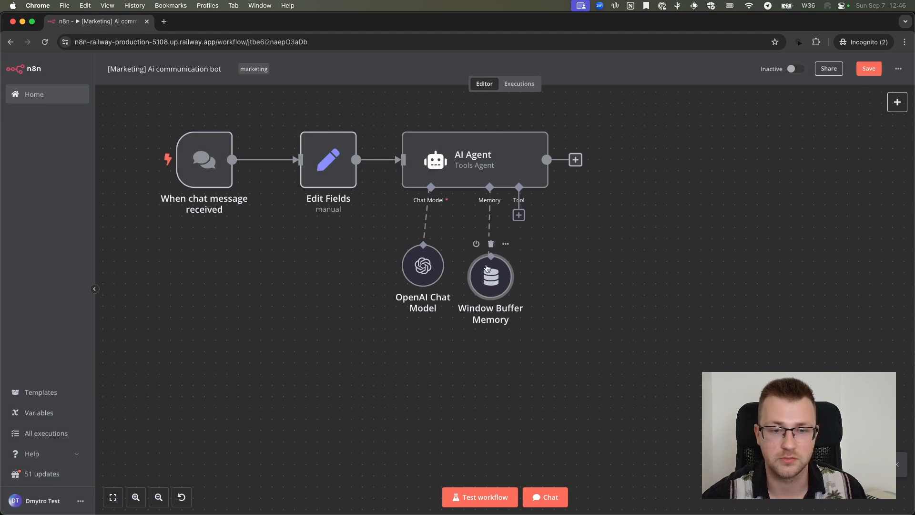
pyautogui.click(521, 216)
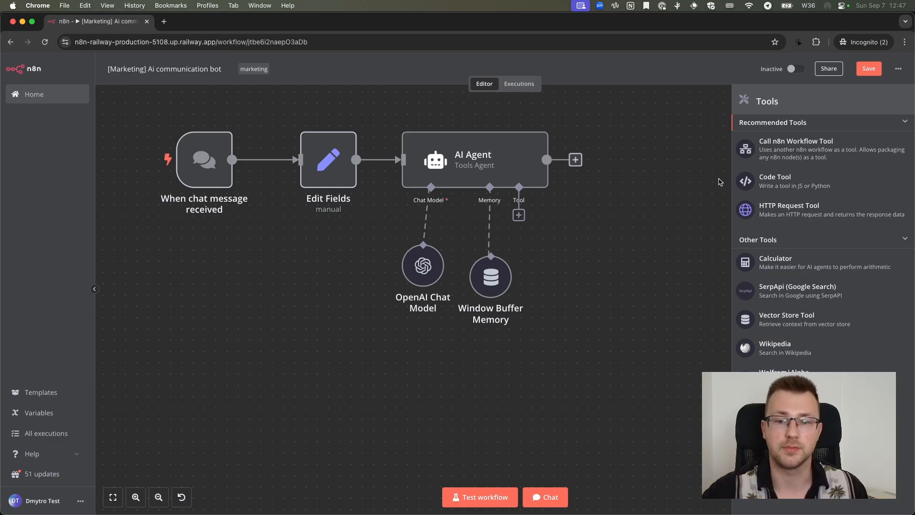
pyautogui.click(639, 111)
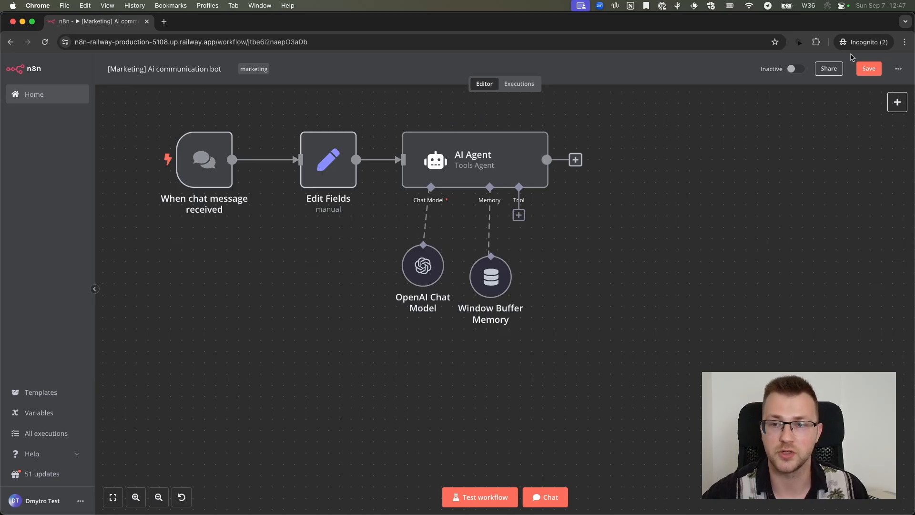
pyautogui.click(866, 69)
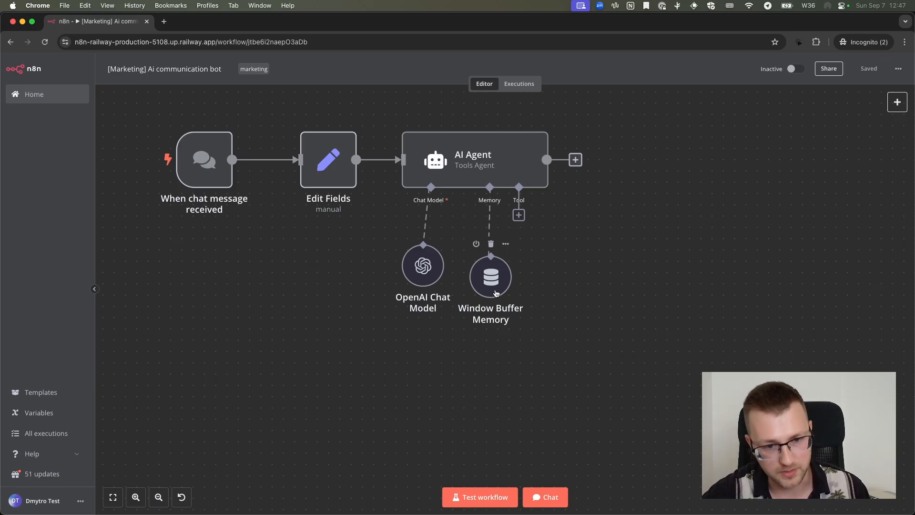
# Open the AI Agent node and review the descriptions of the available agent types, keeping Tools Agent selected
pyautogui.click(489, 167)
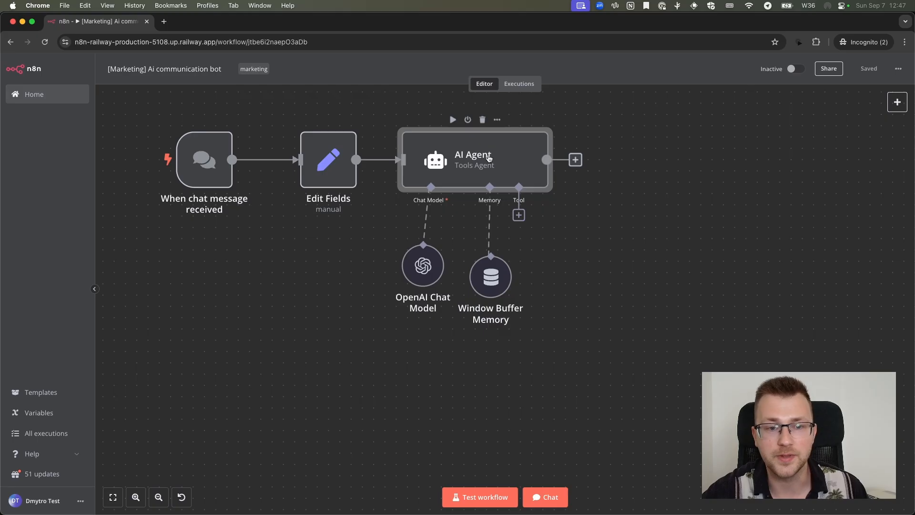
pyautogui.doubleClick(485, 173)
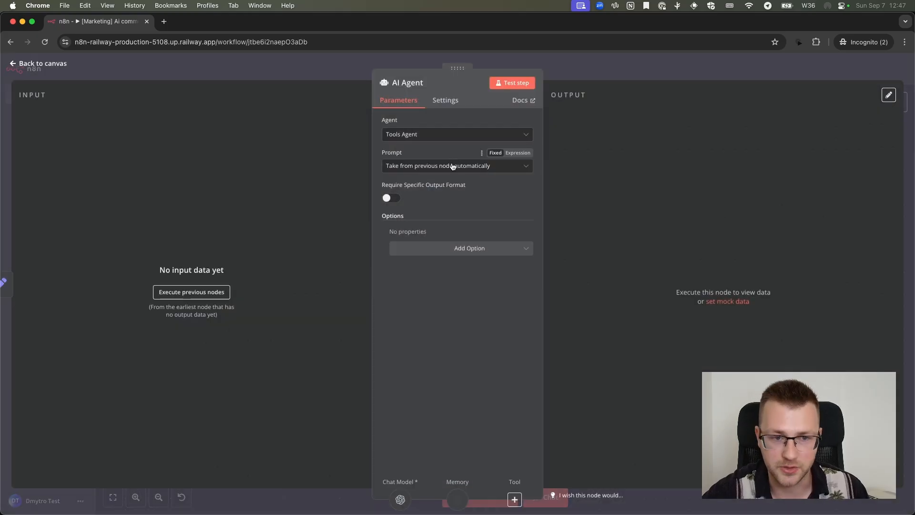
pyautogui.click(406, 138)
pyautogui.scroll(-3, 423, 185)
pyautogui.scroll(1, 422, 186)
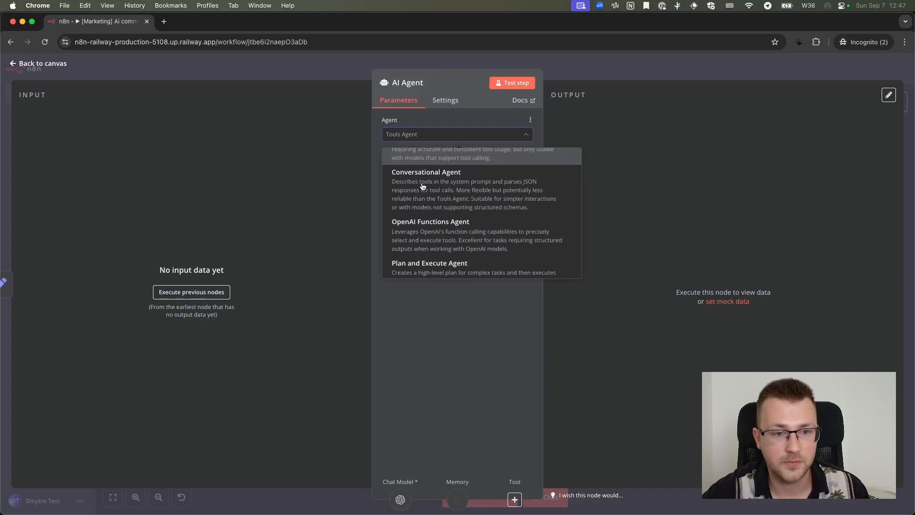
pyautogui.scroll(1, 408, 188)
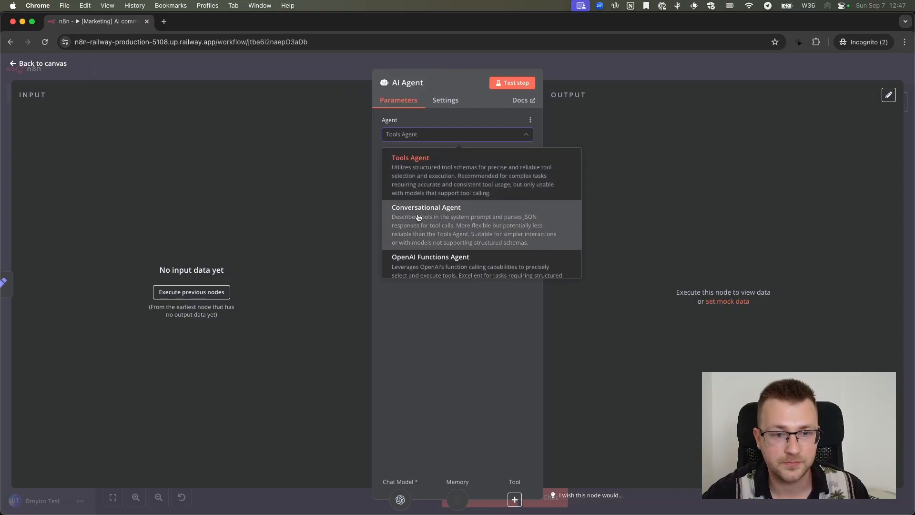
pyautogui.click(421, 116)
pyautogui.click(424, 139)
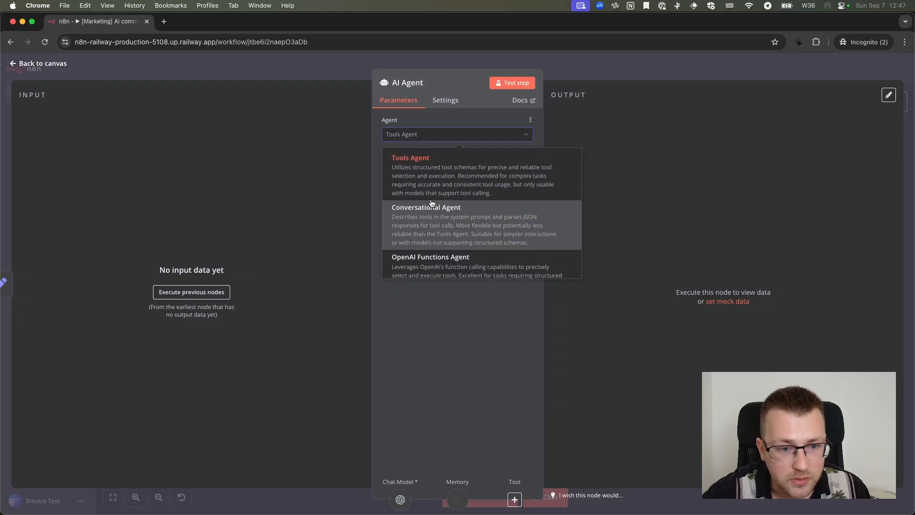
pyautogui.scroll(-3, 432, 203)
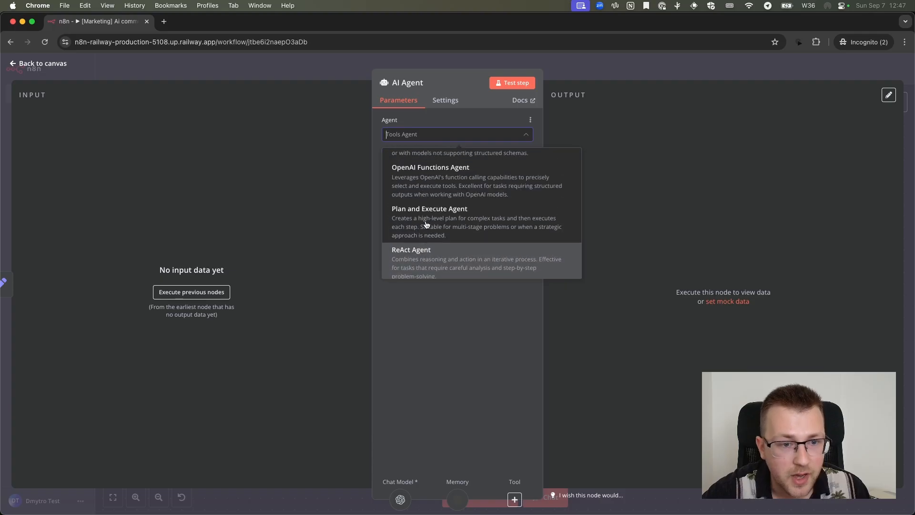
pyautogui.scroll(-2, 423, 196)
pyautogui.scroll(5, 423, 196)
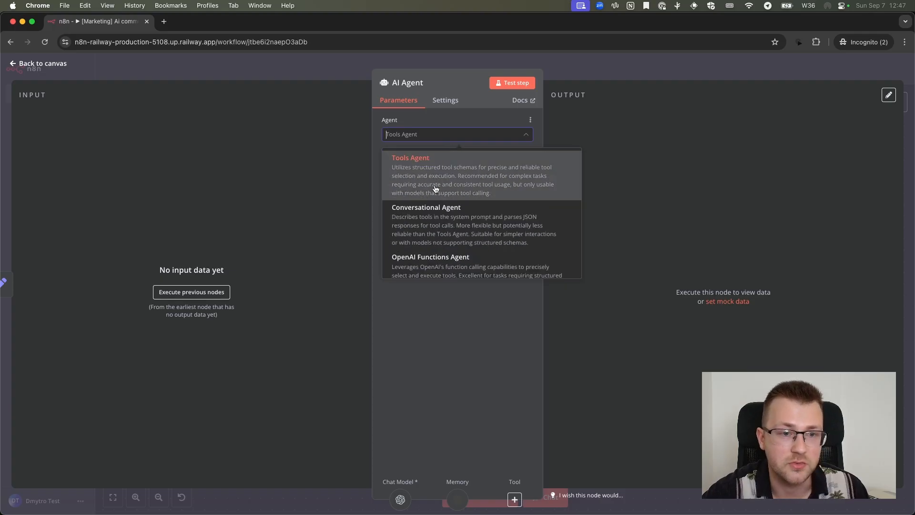
pyautogui.click(430, 168)
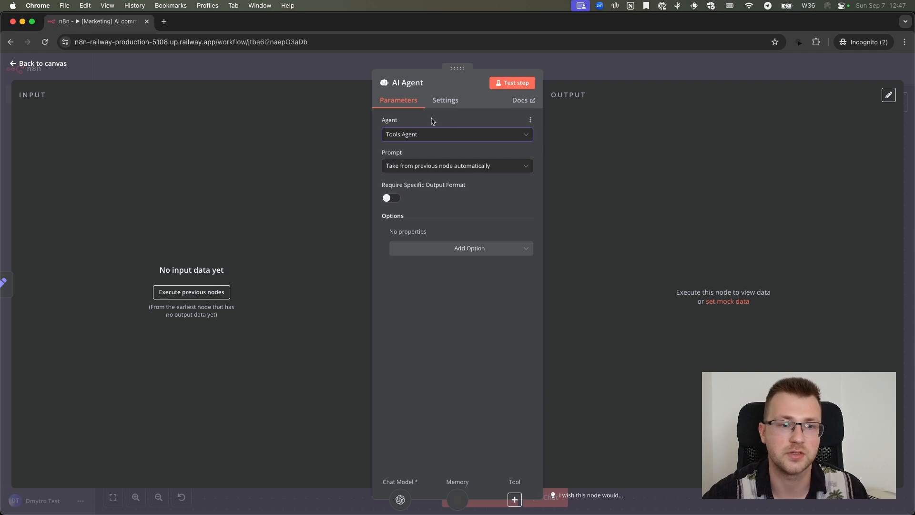
# Change the AI Agent's agent type to Conversational Agent, then close and reopen the node's parameters
pyautogui.click(423, 135)
pyautogui.click(424, 213)
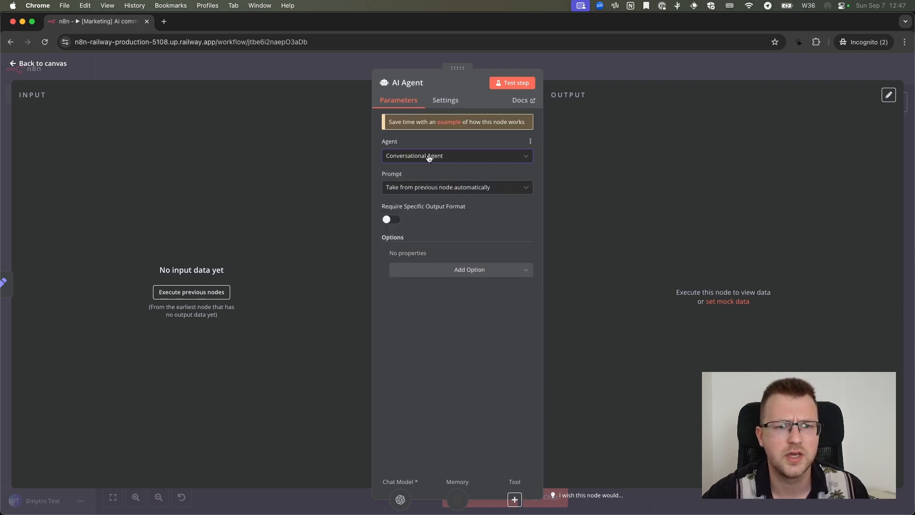
pyautogui.press('Escape')
pyautogui.doubleClick(476, 164)
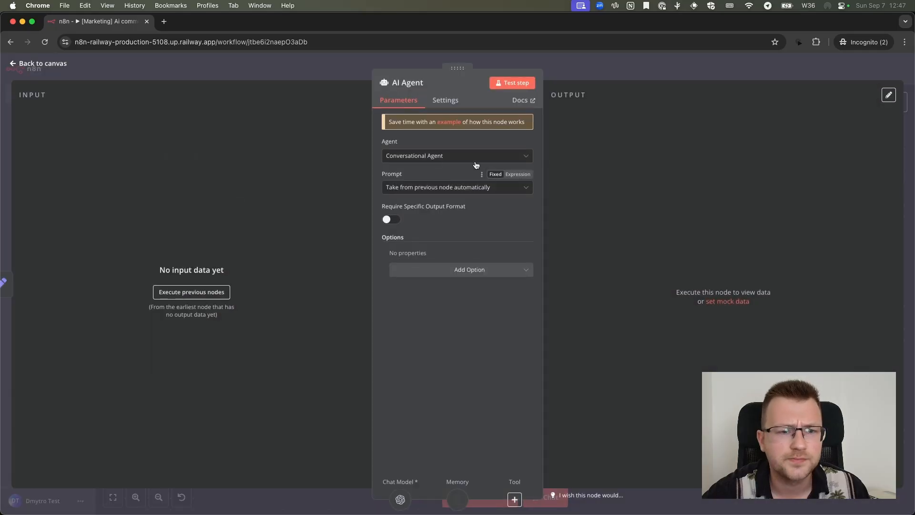
# Change the AI Agent's agent type to Tools Agent and review its prompt sources and additional options
pyautogui.click(470, 156)
pyautogui.click(446, 180)
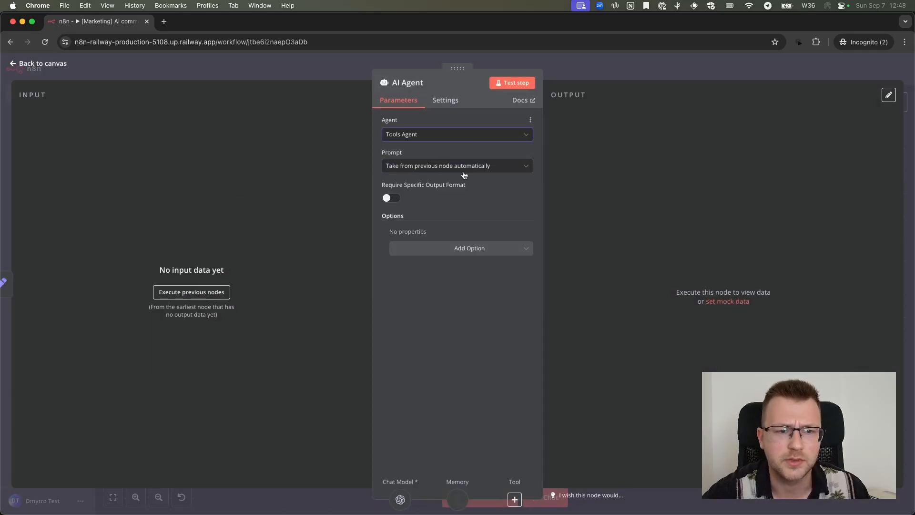
pyautogui.click(430, 167)
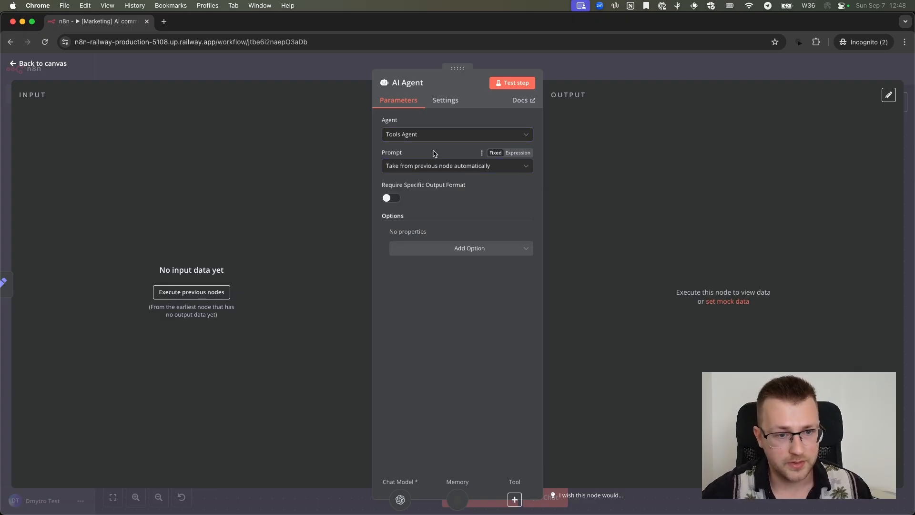
pyautogui.click(434, 249)
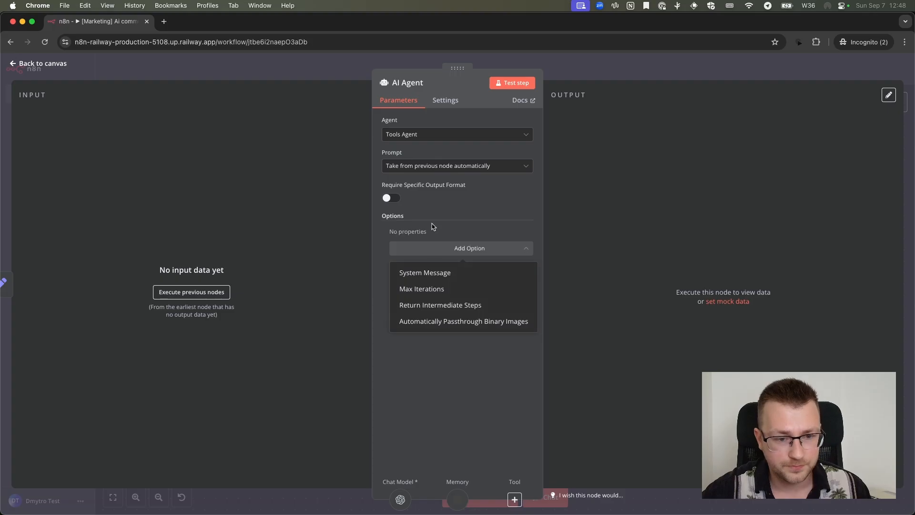
pyautogui.click(434, 244)
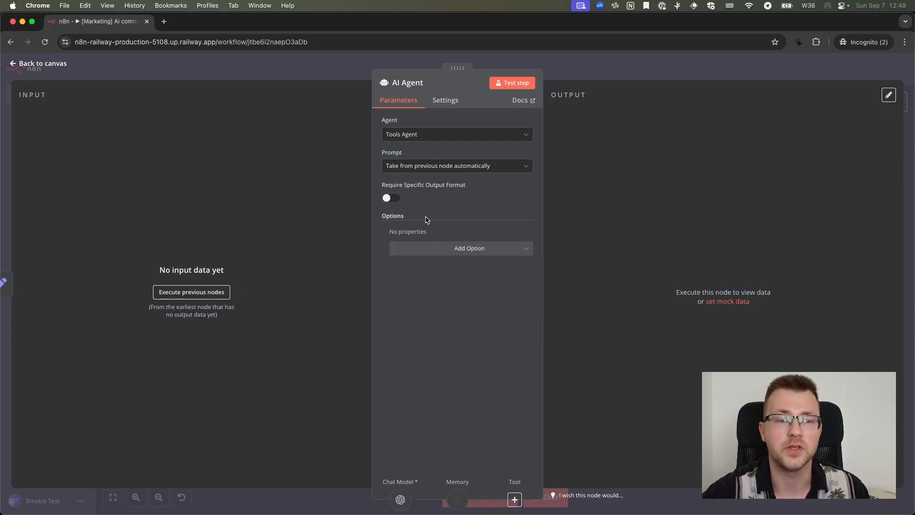
# Set the AI Agent's prompt source to Define below, leave its text empty, and return to the canvas
pyautogui.click(439, 167)
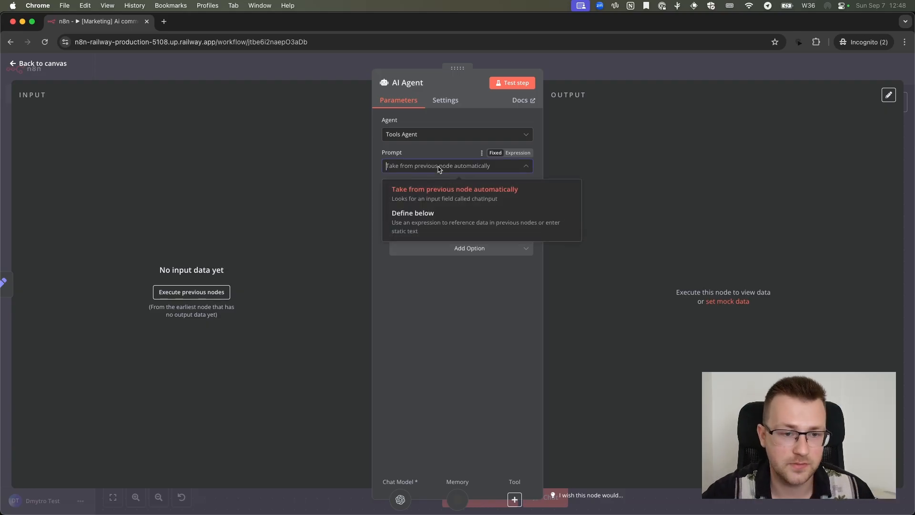
pyautogui.click(425, 222)
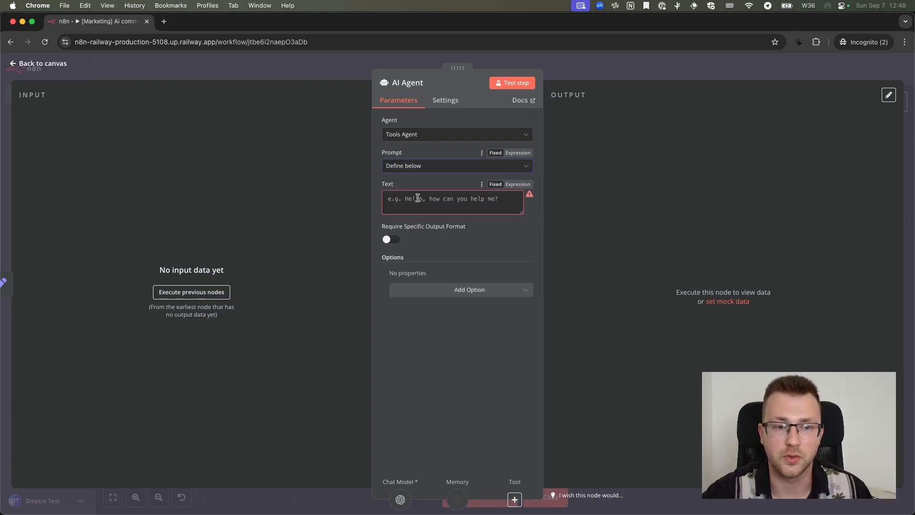
pyautogui.click(417, 200)
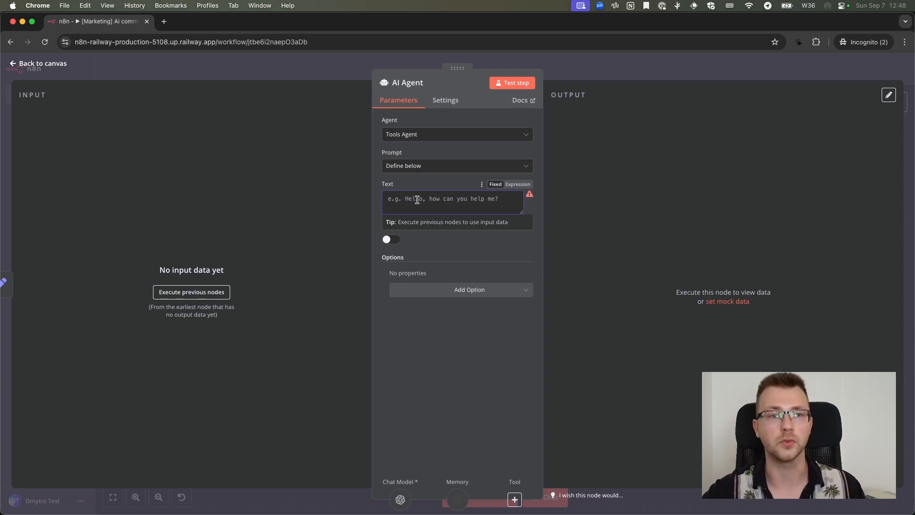
pyautogui.click(378, 60)
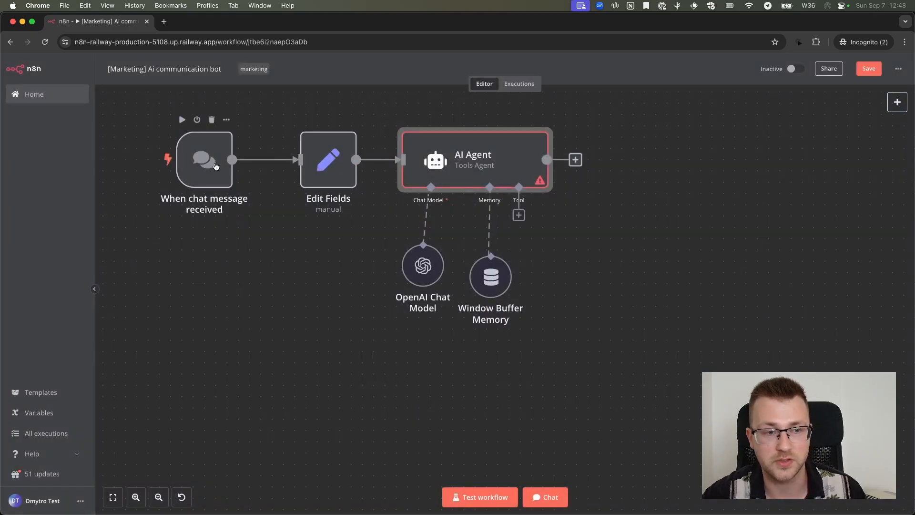
# Reopen the AI Agent, restore its prompt source to Take from previous node automatically, and return to the canvas
pyautogui.moveTo(262, 164)
pyautogui.doubleClick(435, 168)
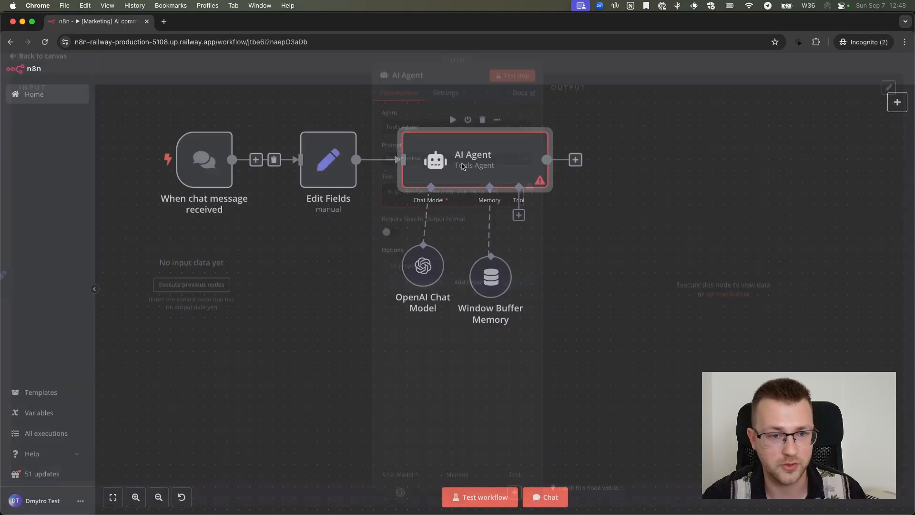
pyautogui.click(436, 168)
pyautogui.click(443, 184)
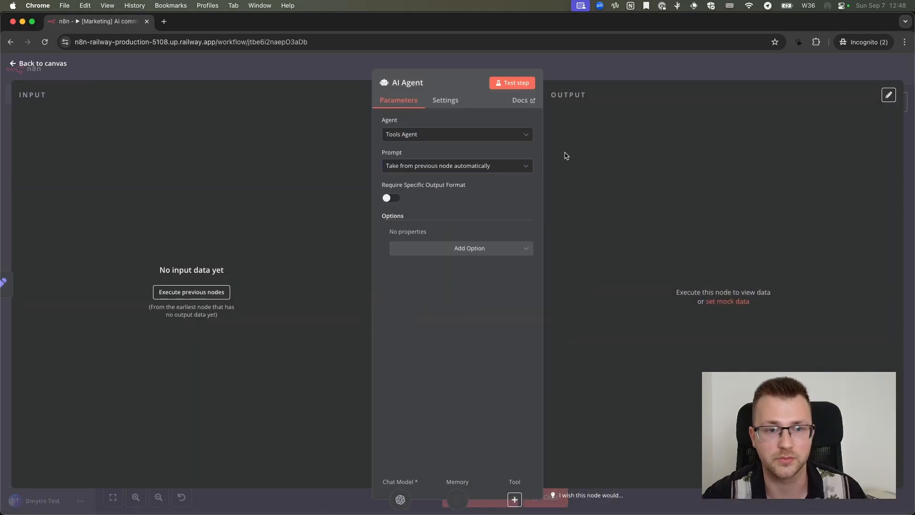
pyautogui.click(577, 72)
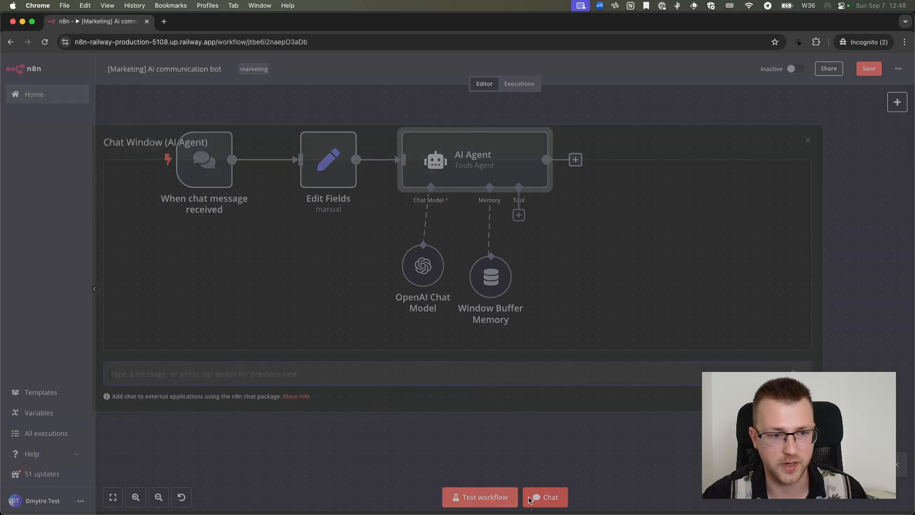
# Run the workflow by sending the chat message "test" and close the chat window
pyautogui.click(530, 501)
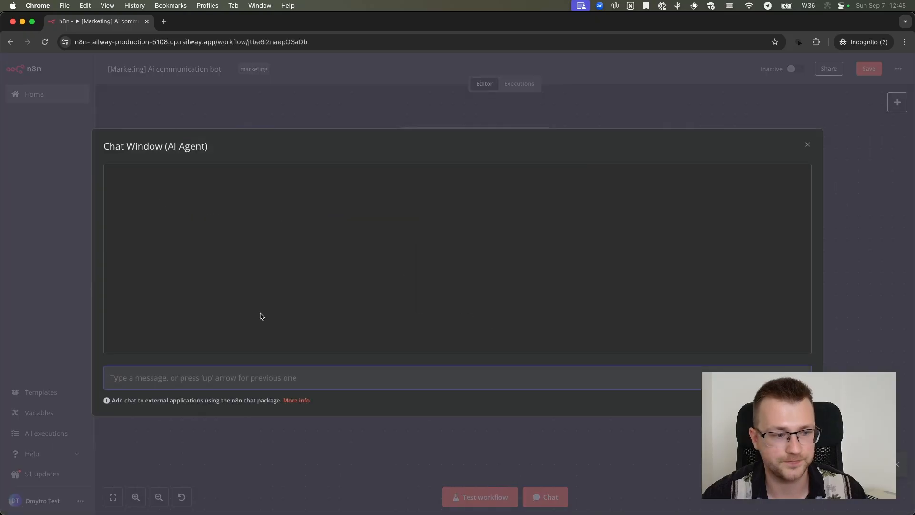
pyautogui.write('test')
pyautogui.press('Return')
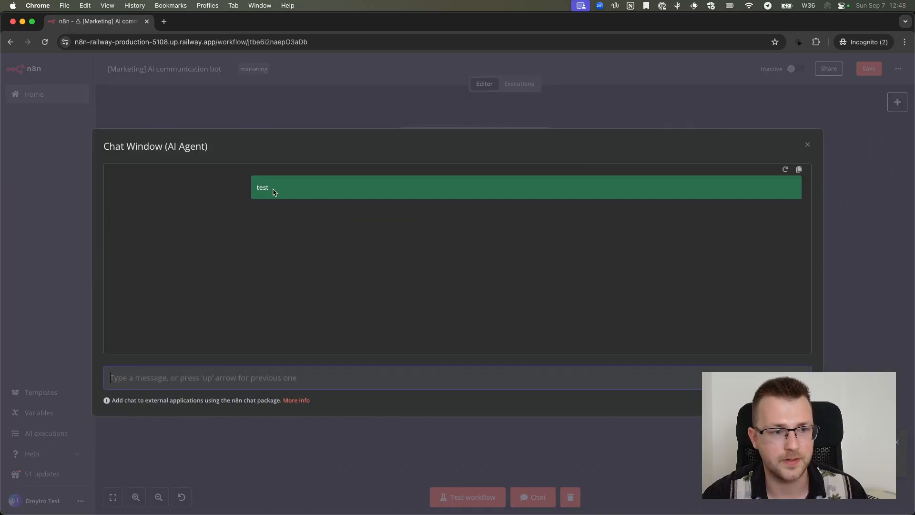
pyautogui.click(303, 118)
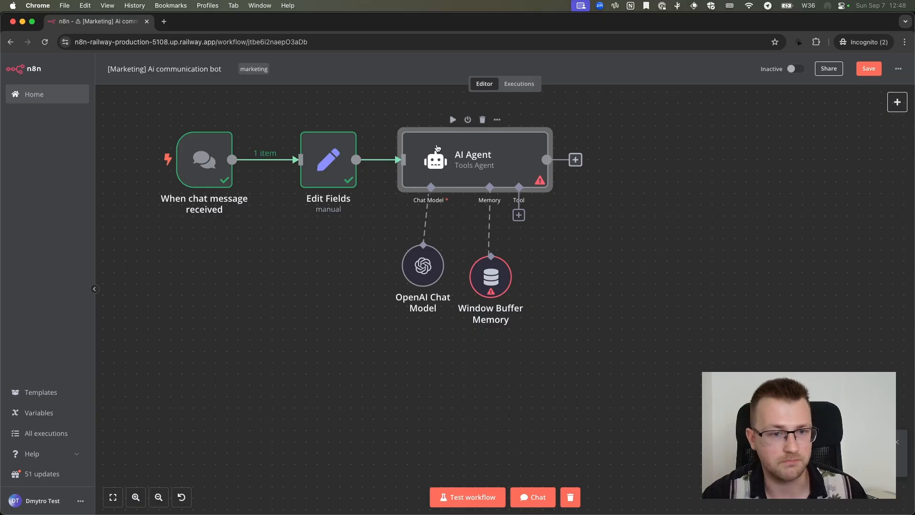
# Examine the chat trigger's output fields, and view the Edit Fields node's input and output as JSON
pyautogui.doubleClick(208, 163)
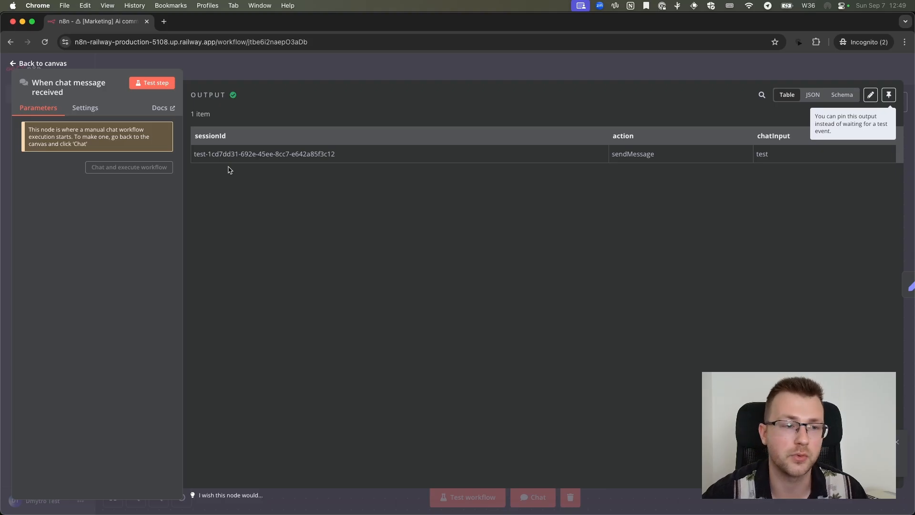
pyautogui.moveTo(198, 147); pyautogui.dragTo(275, 151)
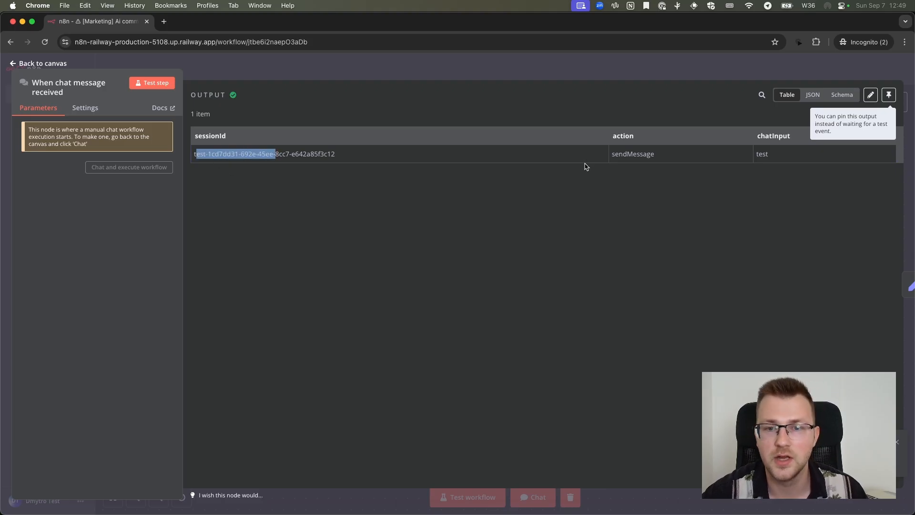
pyautogui.doubleClick(625, 154)
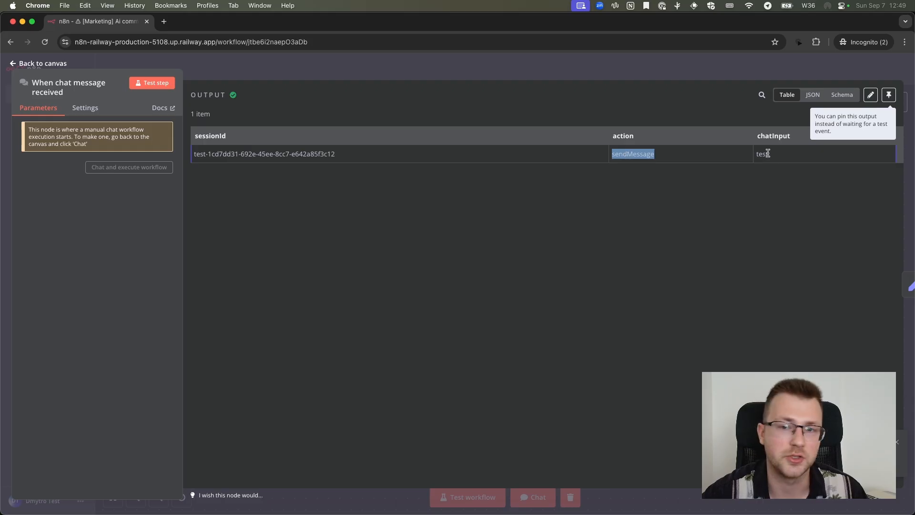
pyautogui.click(637, 67)
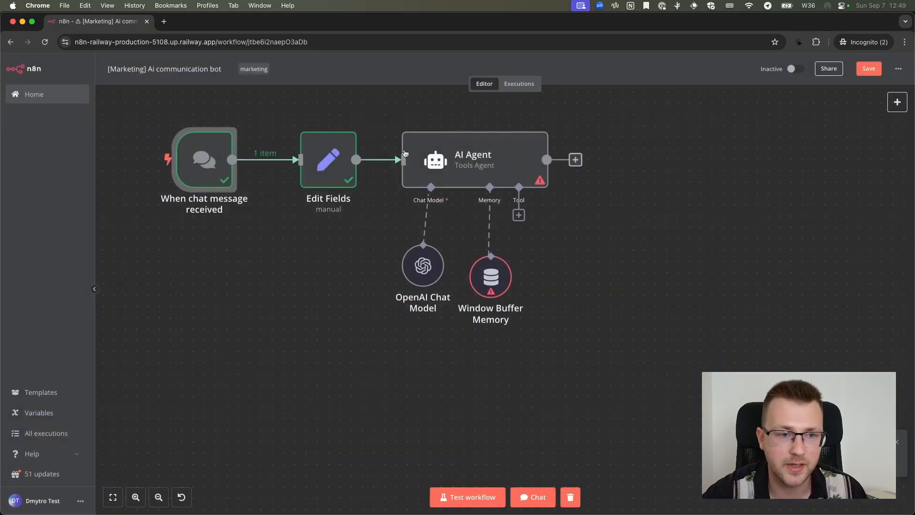
pyautogui.doubleClick(328, 159)
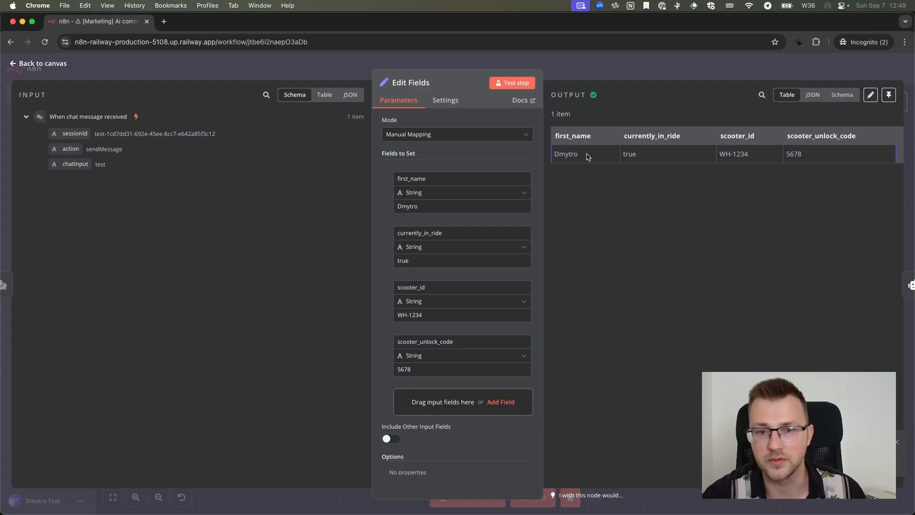
pyautogui.click(814, 98)
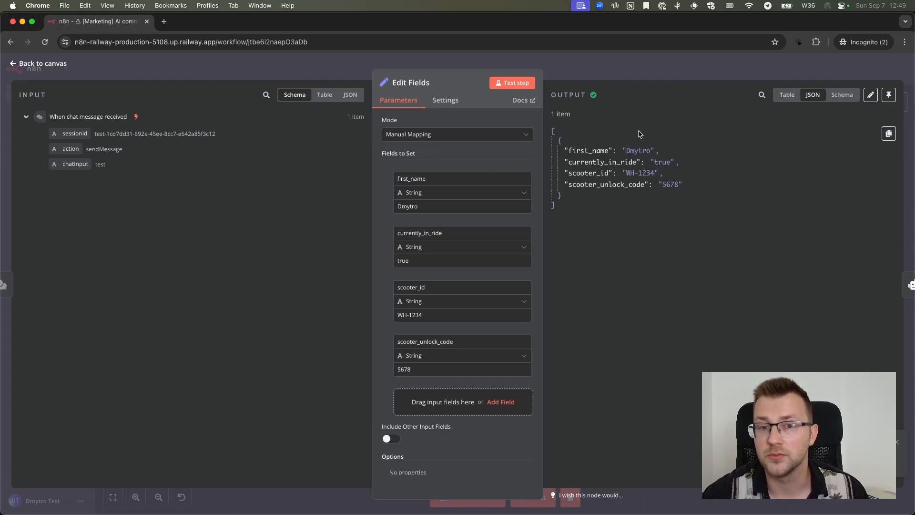
pyautogui.click(350, 94)
pyautogui.click(108, 119)
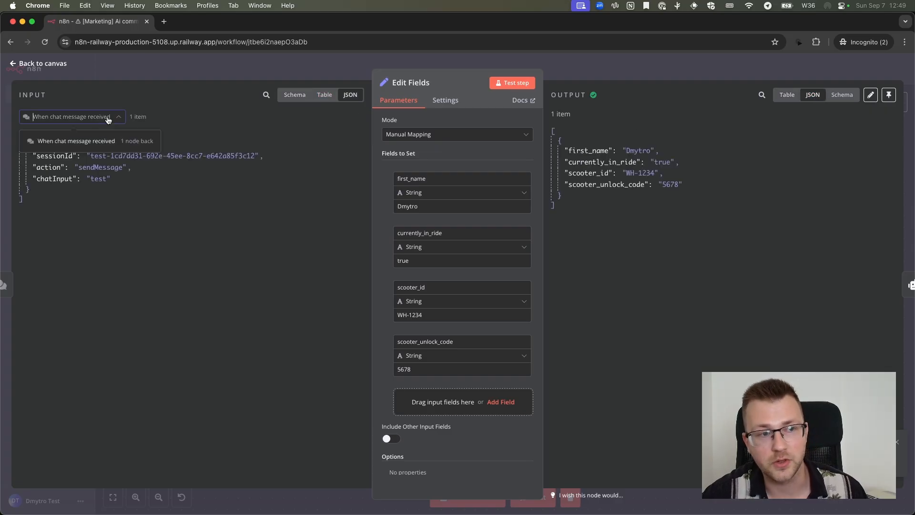
pyautogui.click(230, 74)
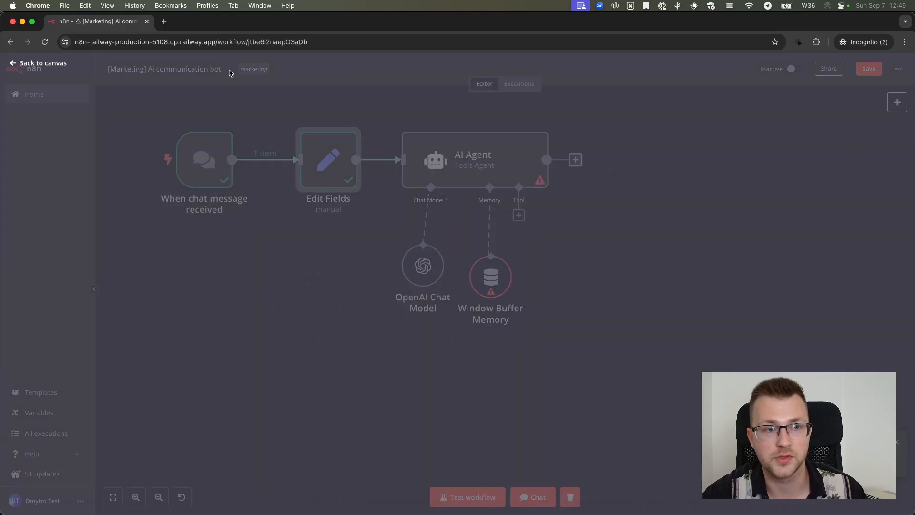
# Compare the AI Agent's input data from Edit Fields and from the chat trigger, and return to the canvas
pyautogui.doubleClick(480, 159)
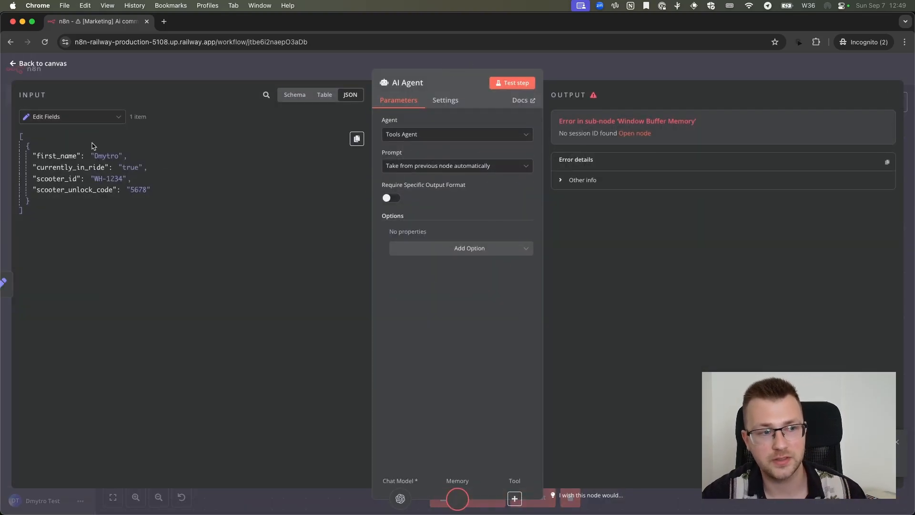
pyautogui.click(93, 118)
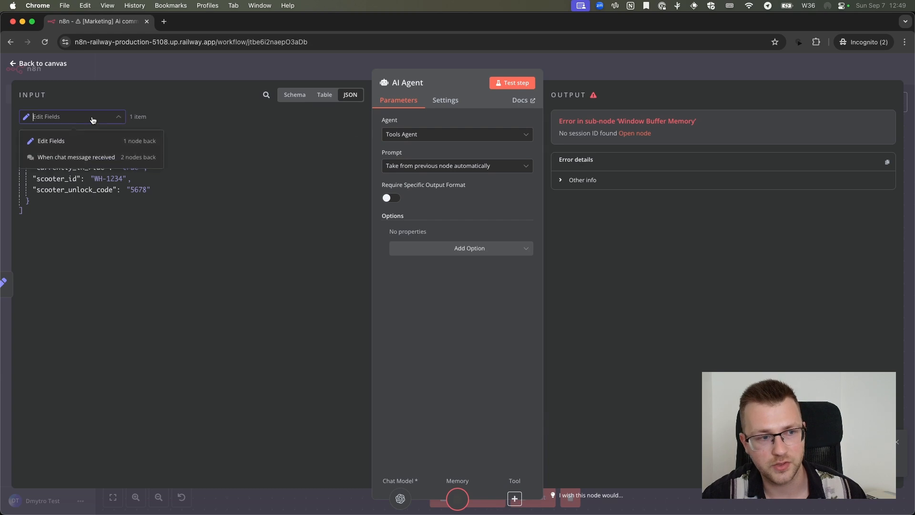
pyautogui.click(92, 157)
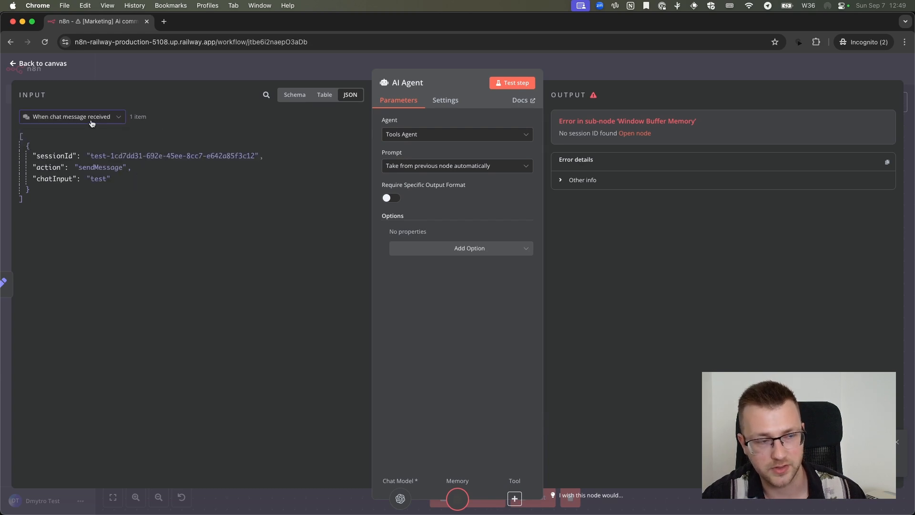
pyautogui.click(92, 123)
pyautogui.click(91, 141)
pyautogui.click(91, 122)
pyautogui.click(91, 157)
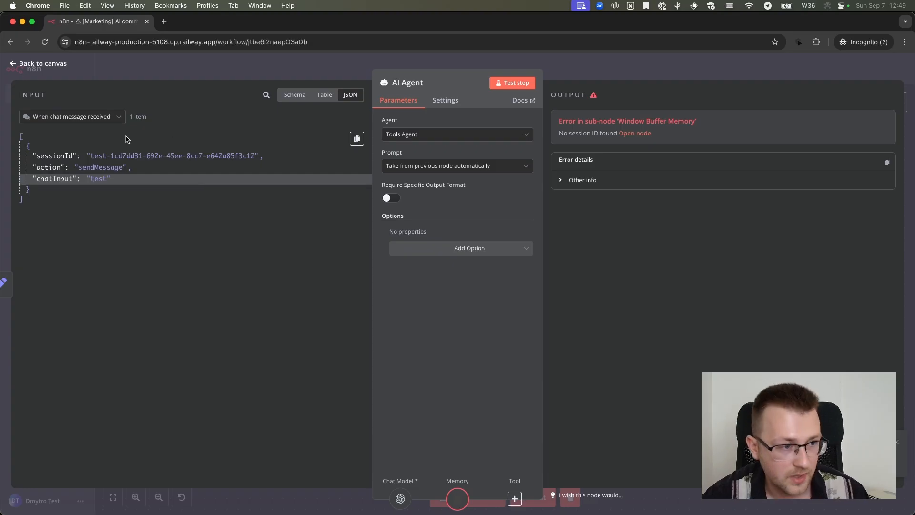
pyautogui.click(91, 118)
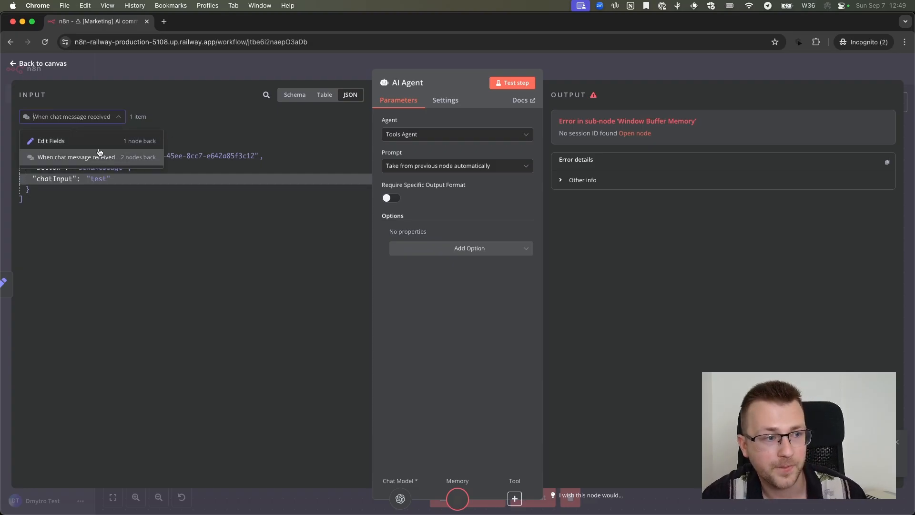
pyautogui.click(144, 216)
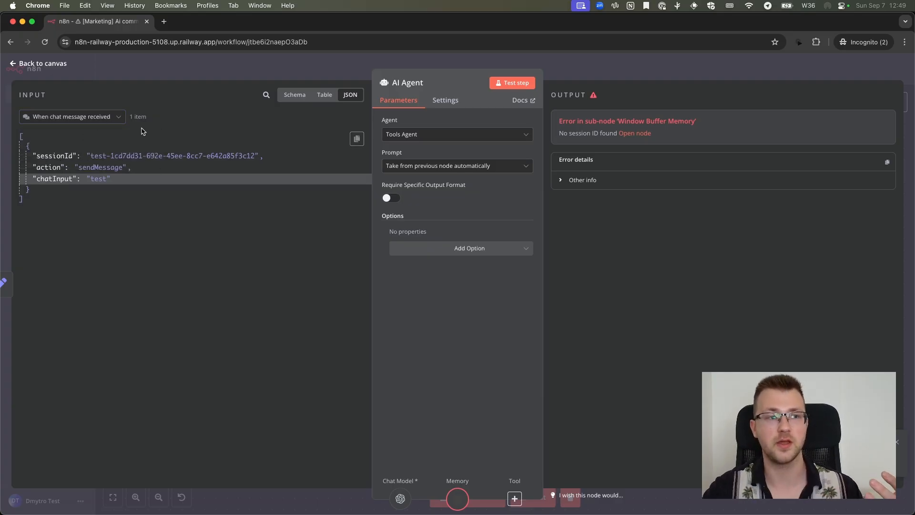
pyautogui.click(184, 72)
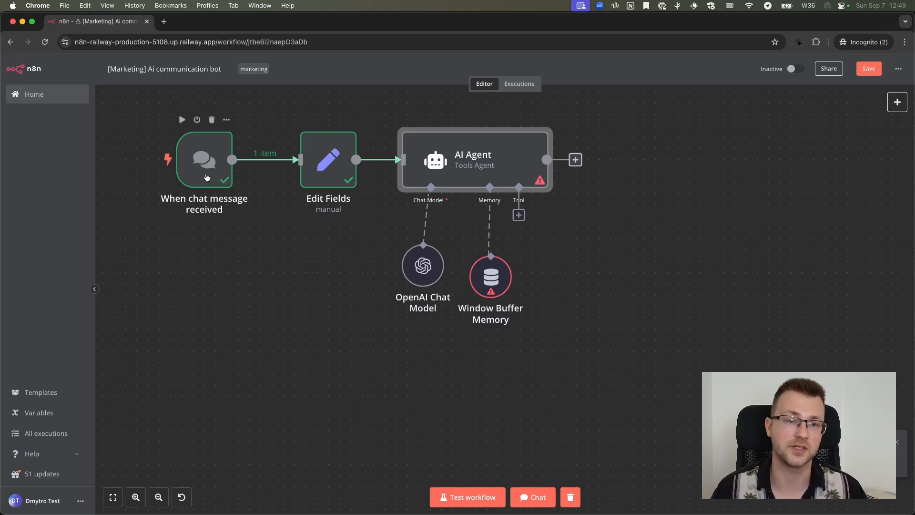
# Set the AI Agent's prompt source to Define below and map the chat trigger's chatInput into its text as an expression
pyautogui.doubleClick(487, 160)
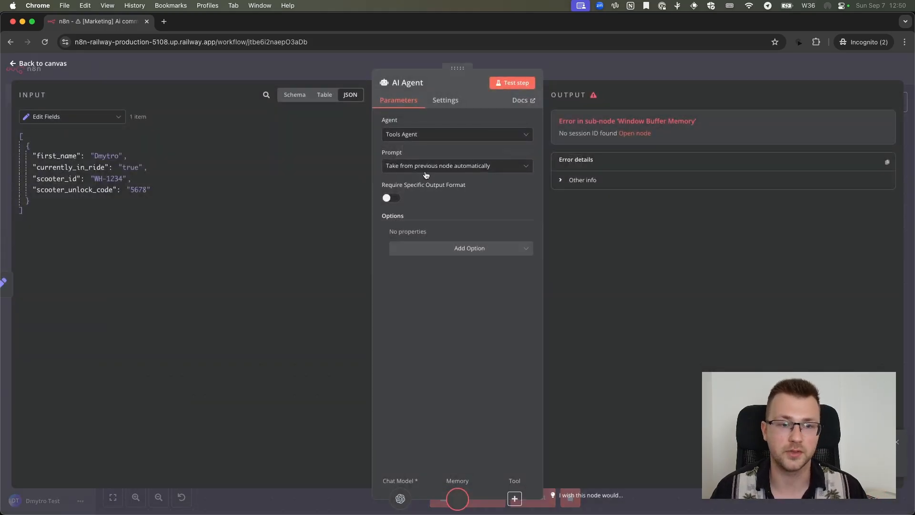
pyautogui.click(425, 167)
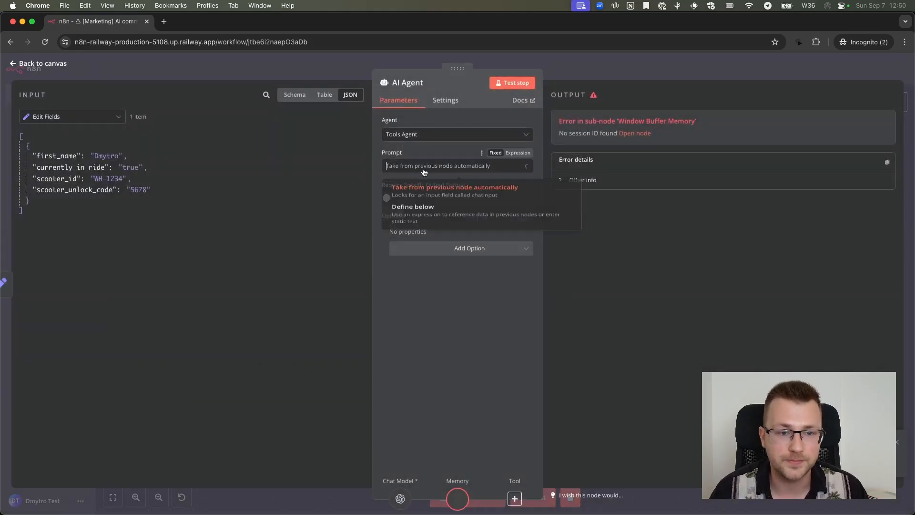
pyautogui.click(439, 221)
pyautogui.click(436, 200)
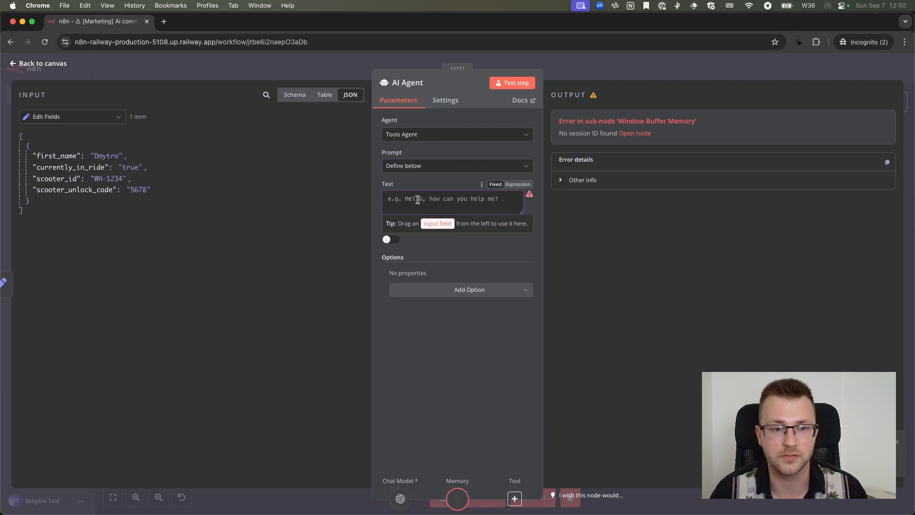
pyautogui.click(95, 117)
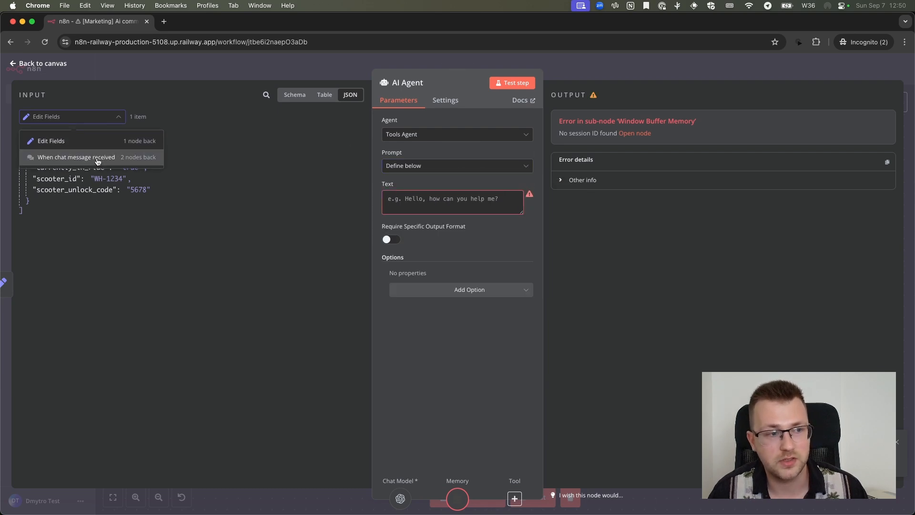
pyautogui.click(78, 158)
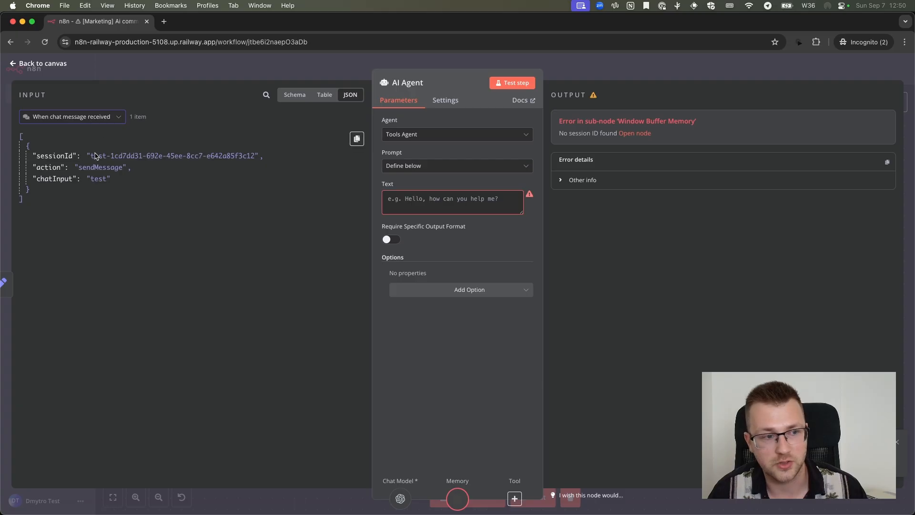
pyautogui.moveTo(66, 176); pyautogui.dragTo(412, 203)
pyautogui.click(470, 208)
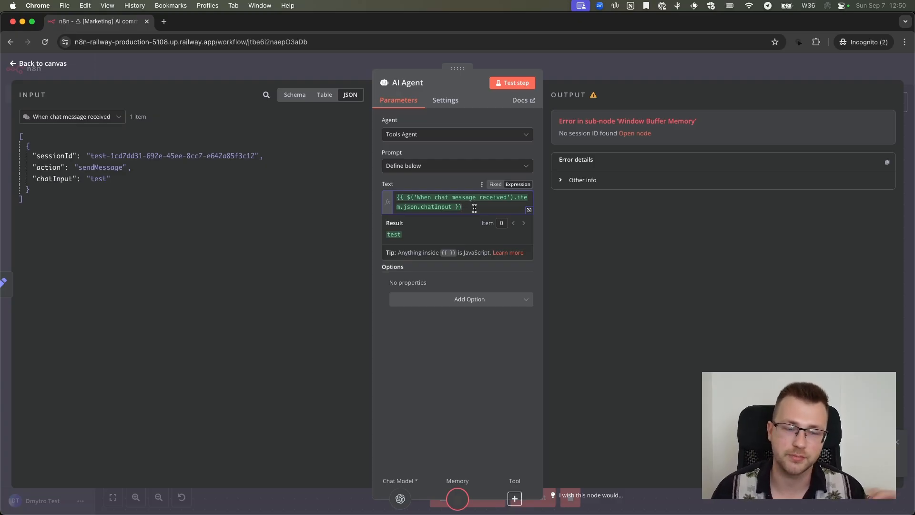
# Examine the parts of the AI Agent's text expression against the chat trigger's node name and chatInput field
pyautogui.moveTo(474, 208); pyautogui.dragTo(396, 196)
pyautogui.click(404, 198)
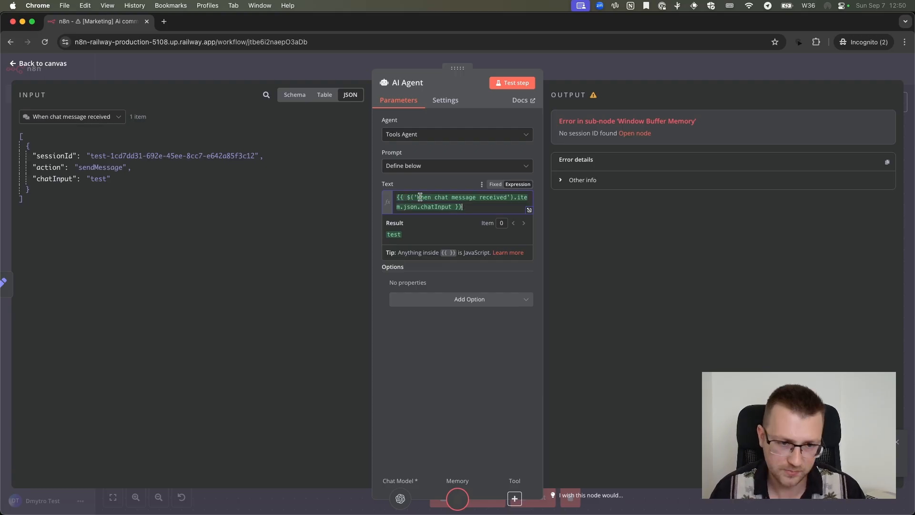
pyautogui.moveTo(405, 198); pyautogui.dragTo(429, 204)
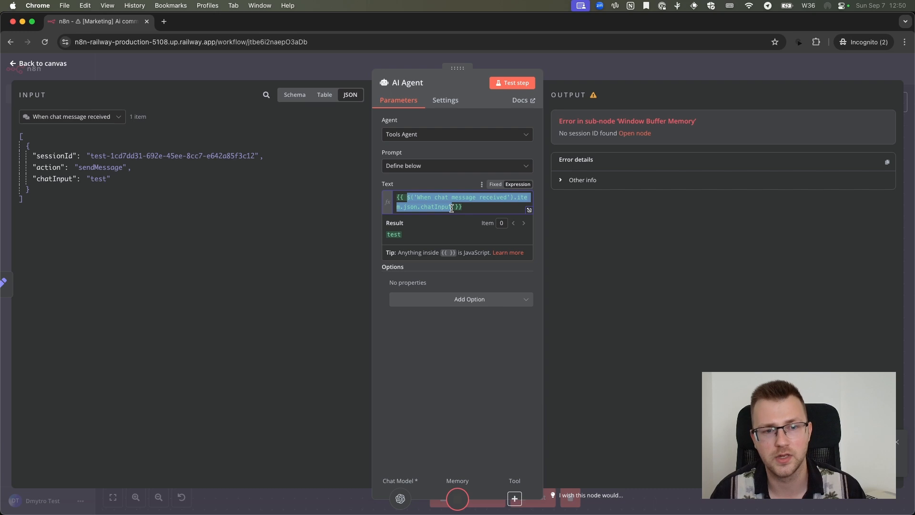
pyautogui.click(452, 208)
pyautogui.moveTo(417, 197); pyautogui.dragTo(506, 197)
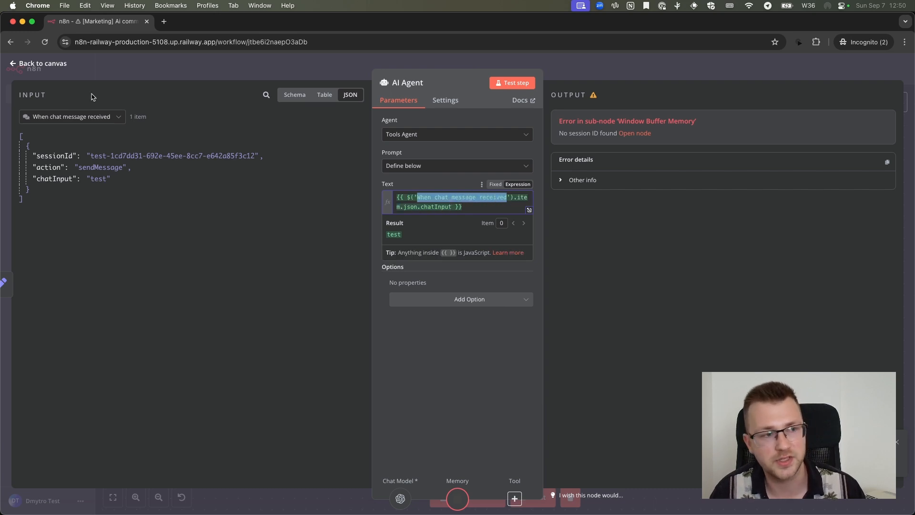
pyautogui.click(46, 123)
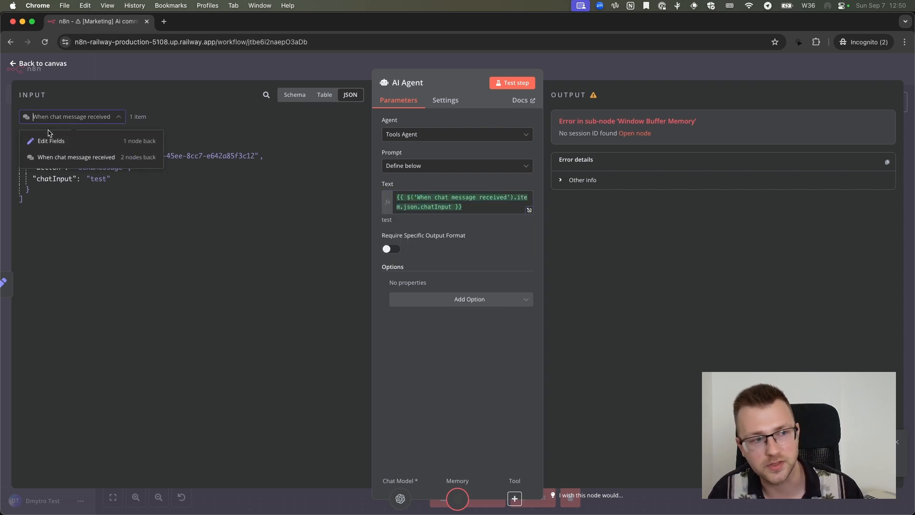
pyautogui.click(162, 92)
pyautogui.moveTo(514, 197); pyautogui.dragTo(452, 206)
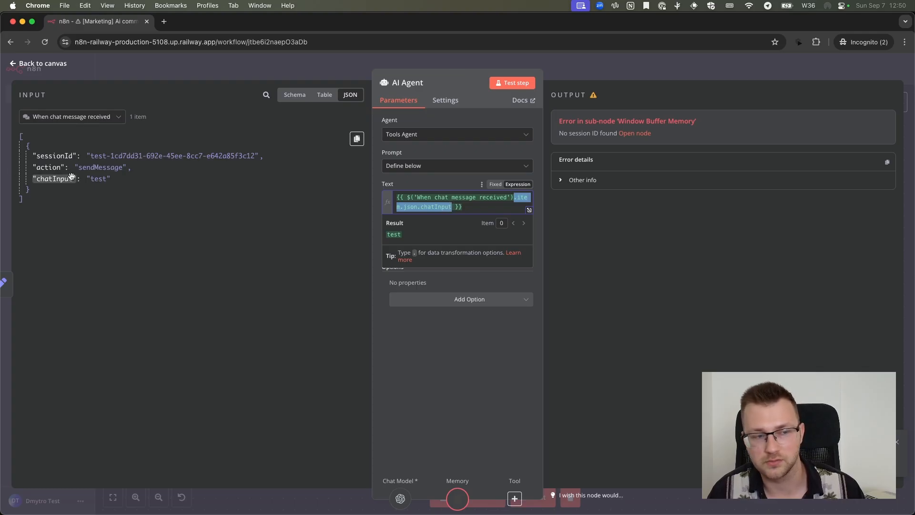
pyautogui.click(469, 207)
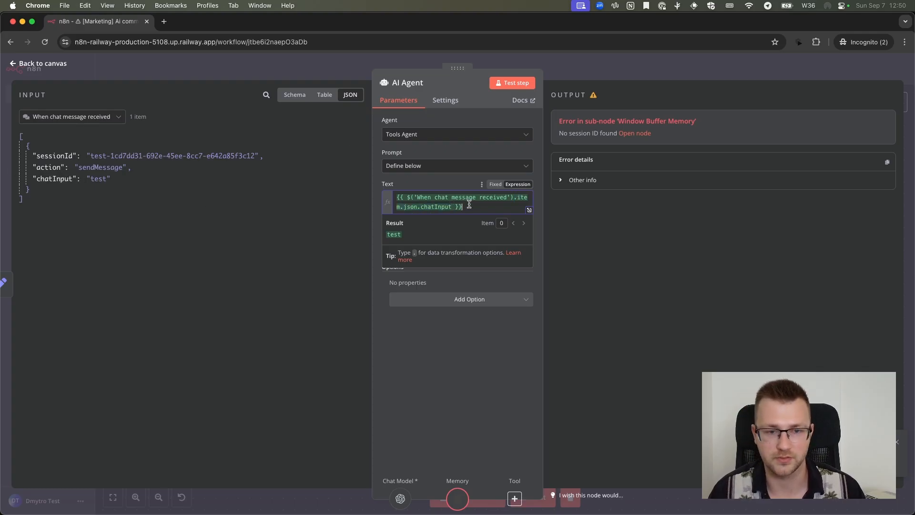
pyautogui.click(560, 210)
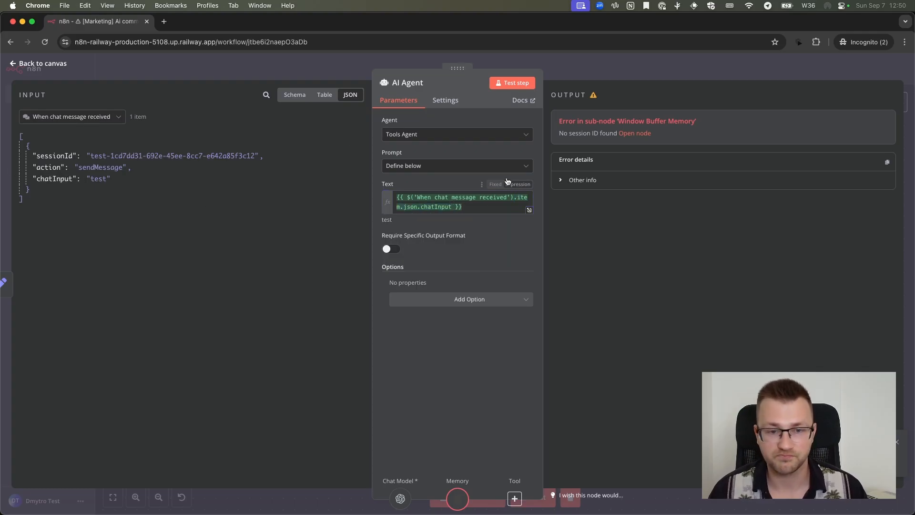
# Review the AI Agent's prompt source options and keep Define below
pyautogui.click(426, 168)
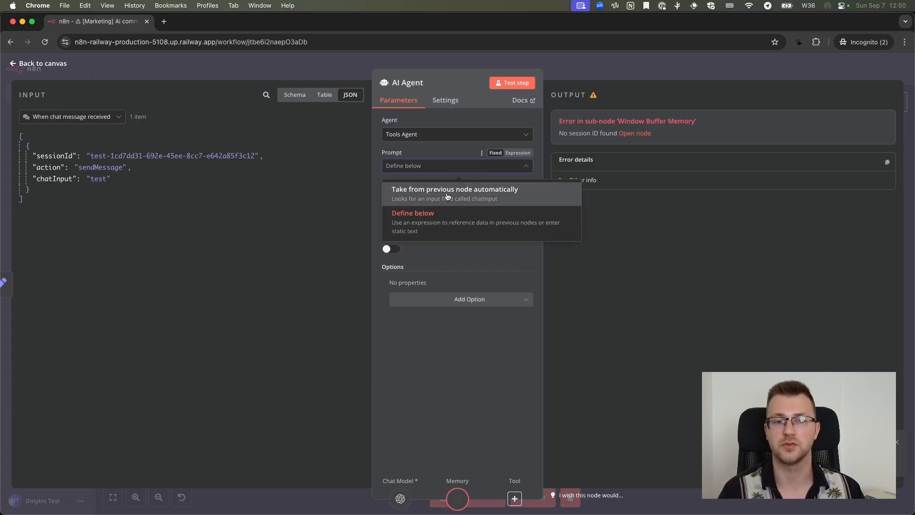
pyautogui.click(452, 217)
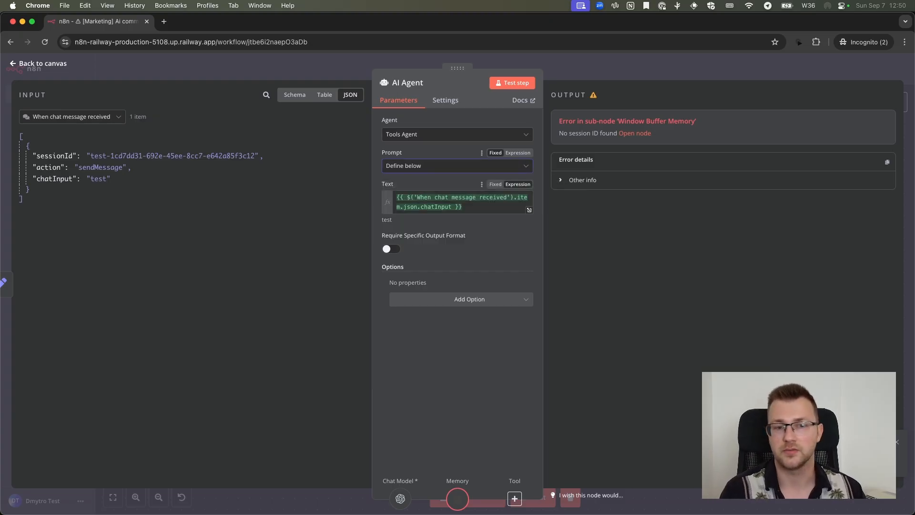
pyautogui.click(466, 229)
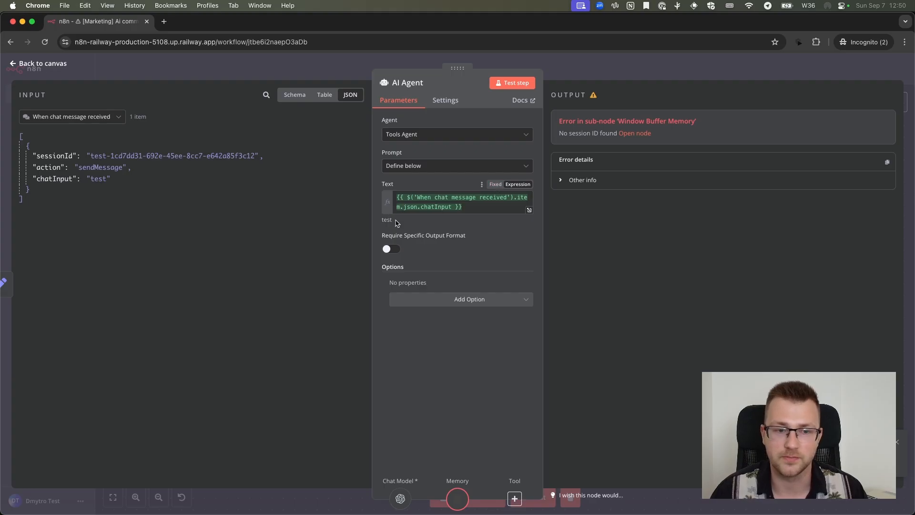
# Try a "Message:" prefix before the chatInput expression in the AI Agent's text, remove it, and close the expression editor
pyautogui.click(529, 209)
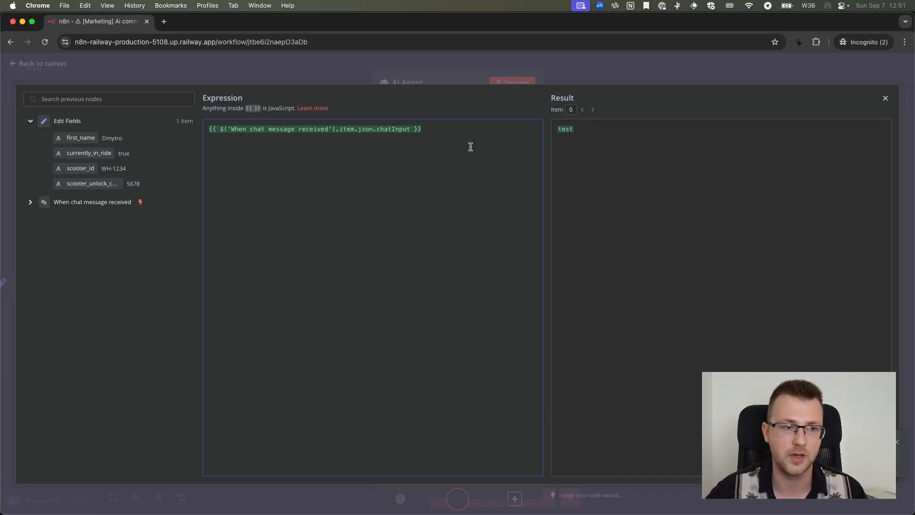
pyautogui.write('Message:')
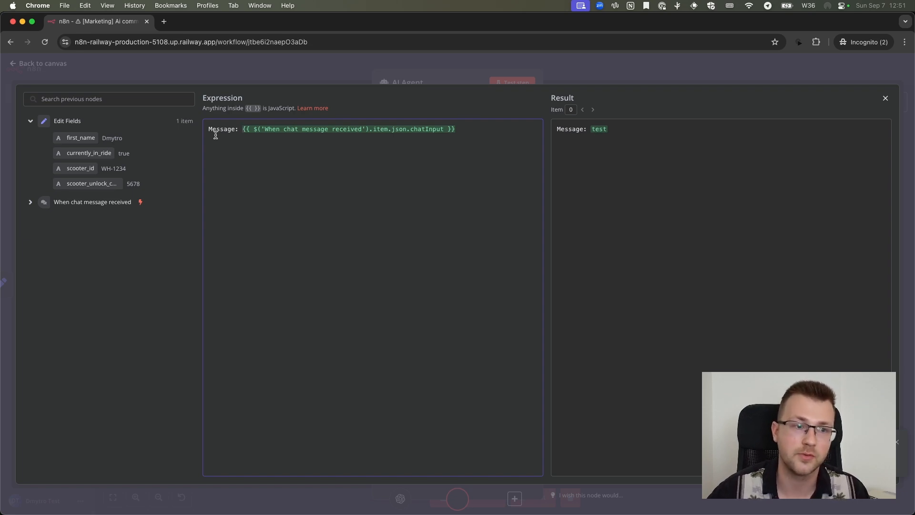
pyautogui.moveTo(242, 129); pyautogui.dragTo(208, 130)
pyautogui.press('BackSpace')
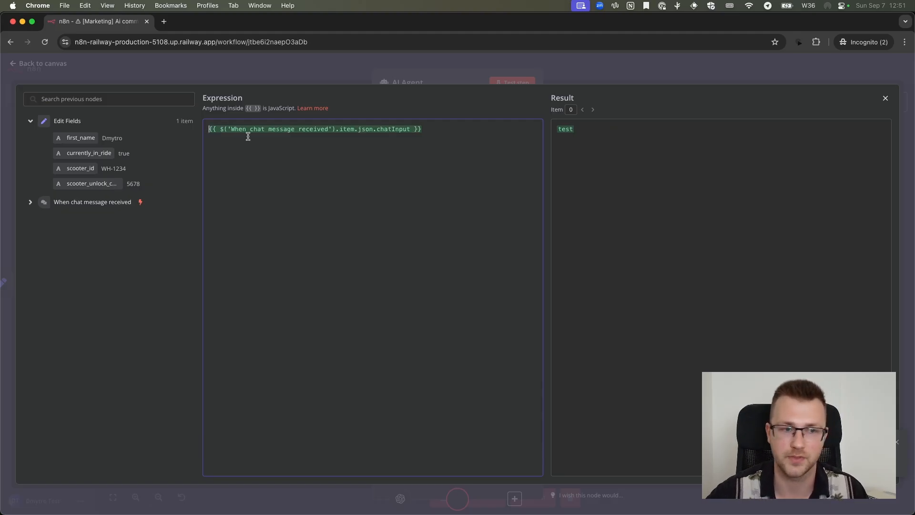
pyautogui.click(563, 65)
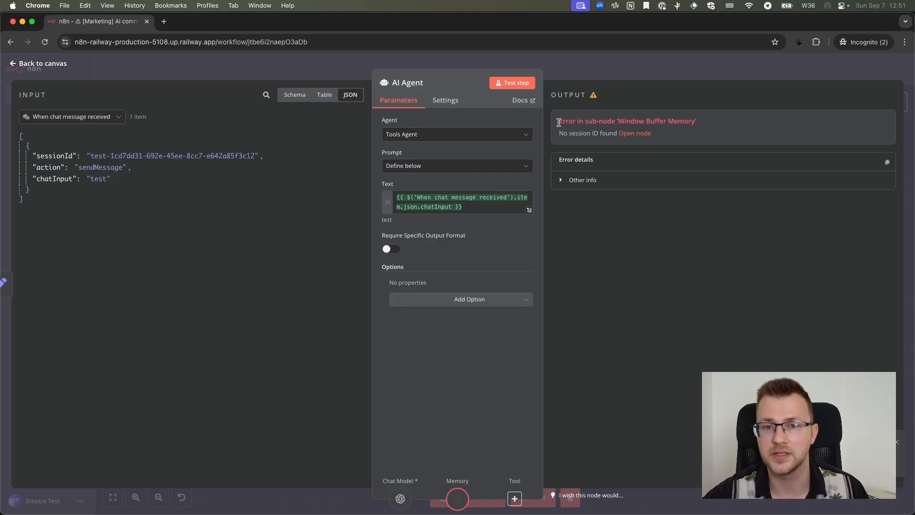
# Leave the AI Agent and set the Window Buffer Memory's Session ID source to Define below
pyautogui.moveTo(558, 121); pyautogui.dragTo(712, 125)
pyautogui.click(713, 125)
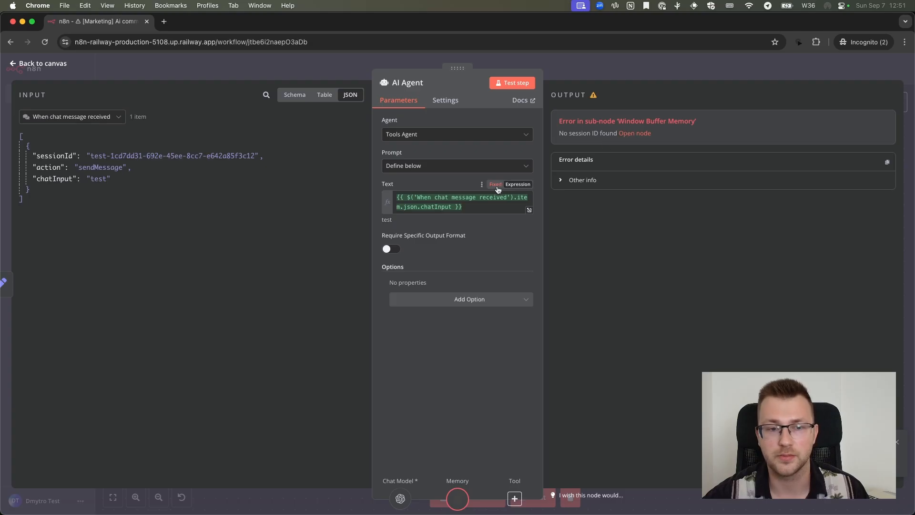
pyautogui.click(623, 75)
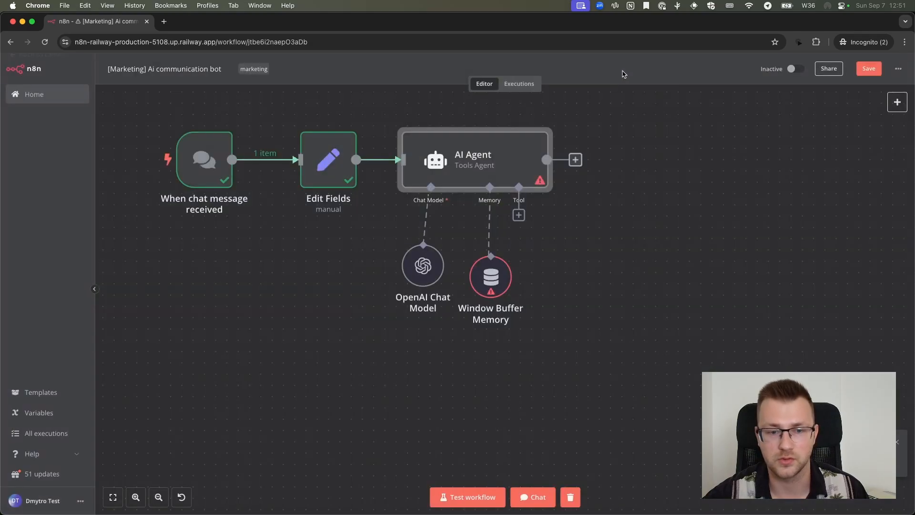
pyautogui.doubleClick(497, 279)
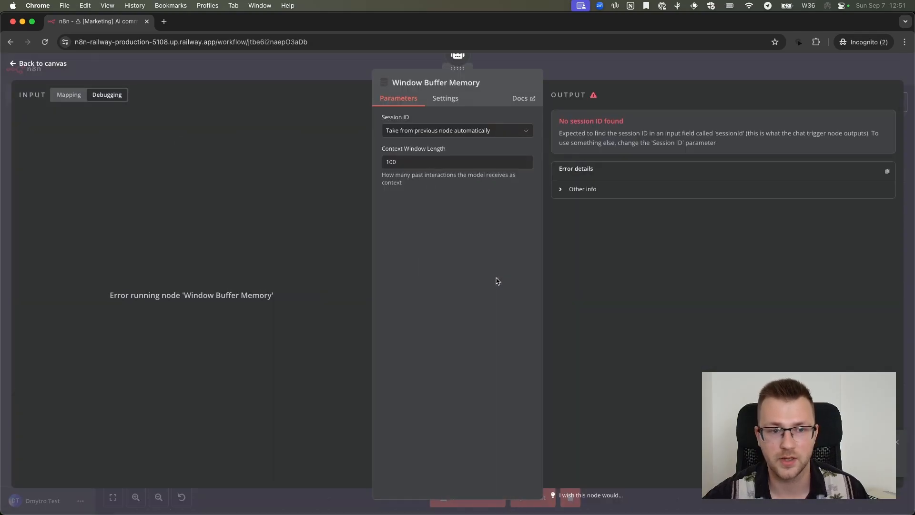
pyautogui.click(444, 134)
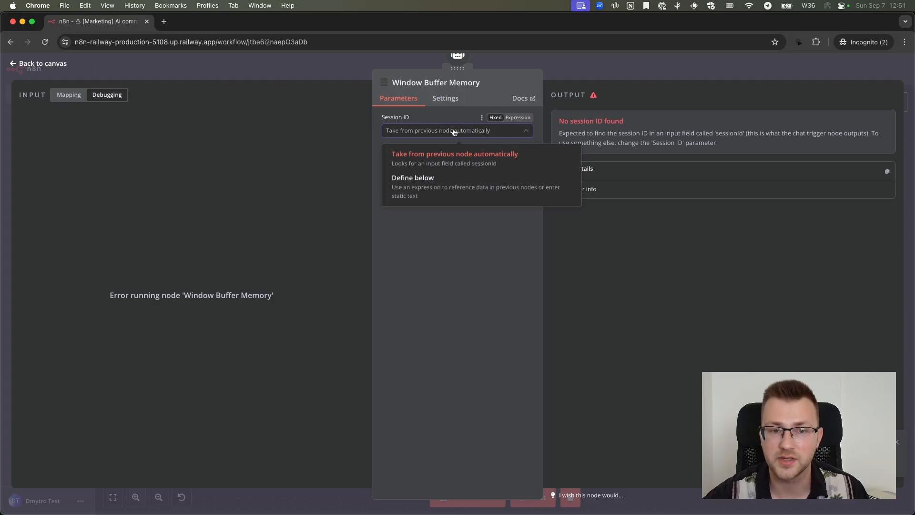
pyautogui.click(449, 187)
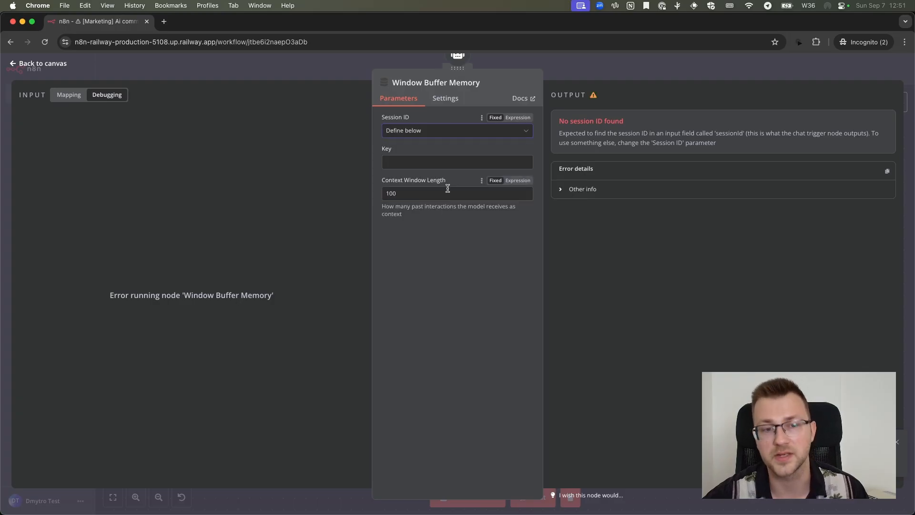
# Map the chat trigger's sessionId into the Window Buffer Memory's Key as an expression, and return to the canvas
pyautogui.click(441, 162)
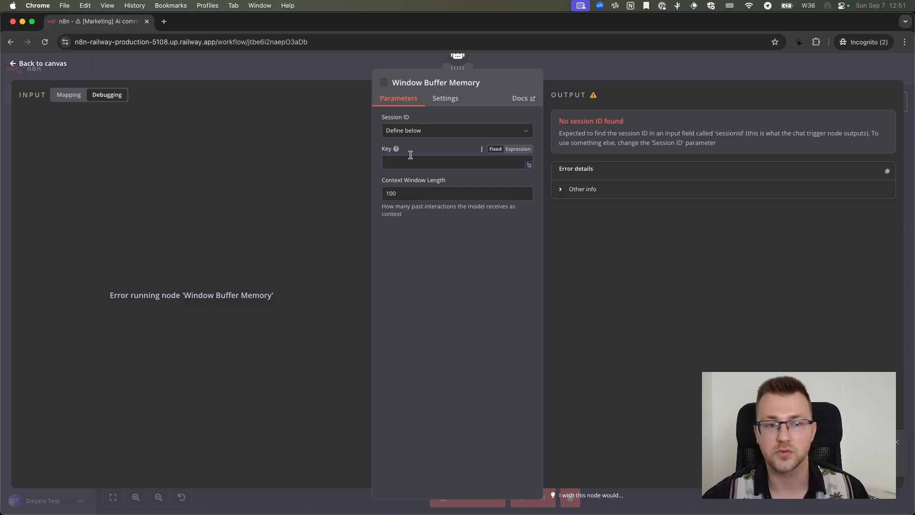
pyautogui.click(521, 151)
pyautogui.click(495, 150)
pyautogui.click(515, 150)
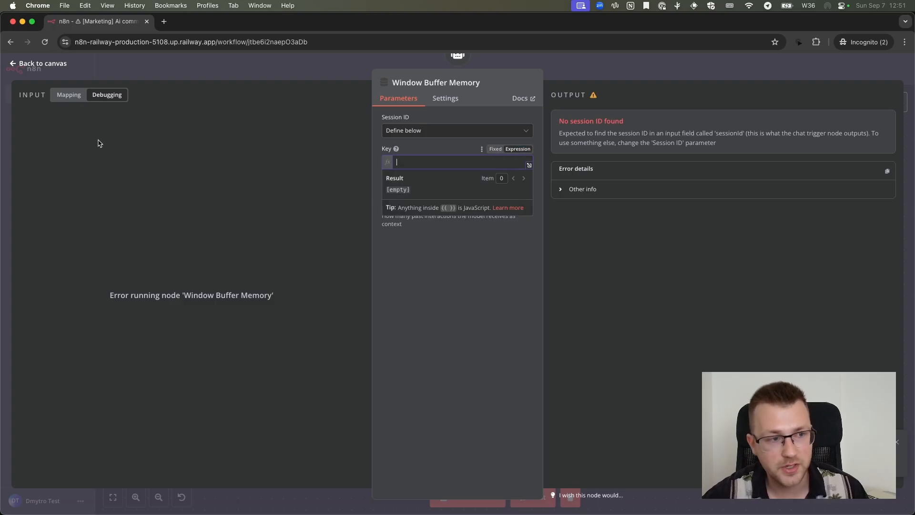
pyautogui.click(72, 97)
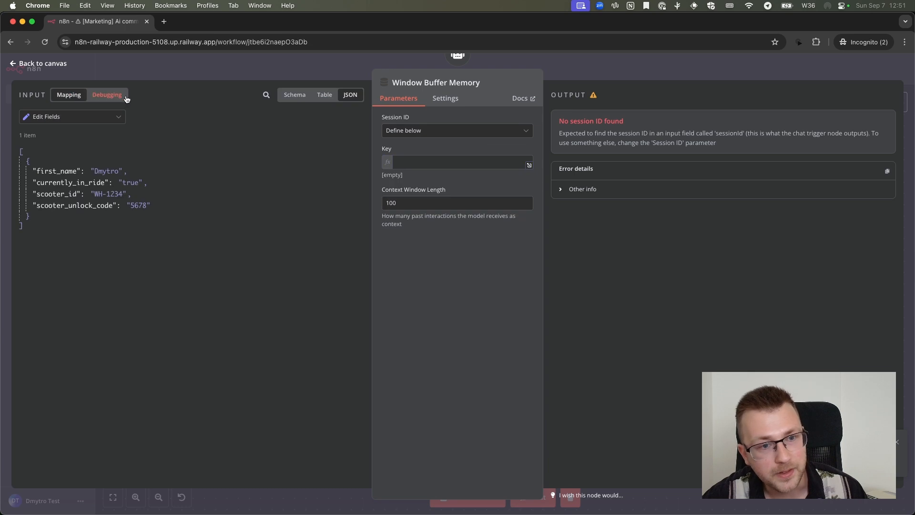
pyautogui.click(113, 119)
pyautogui.click(91, 157)
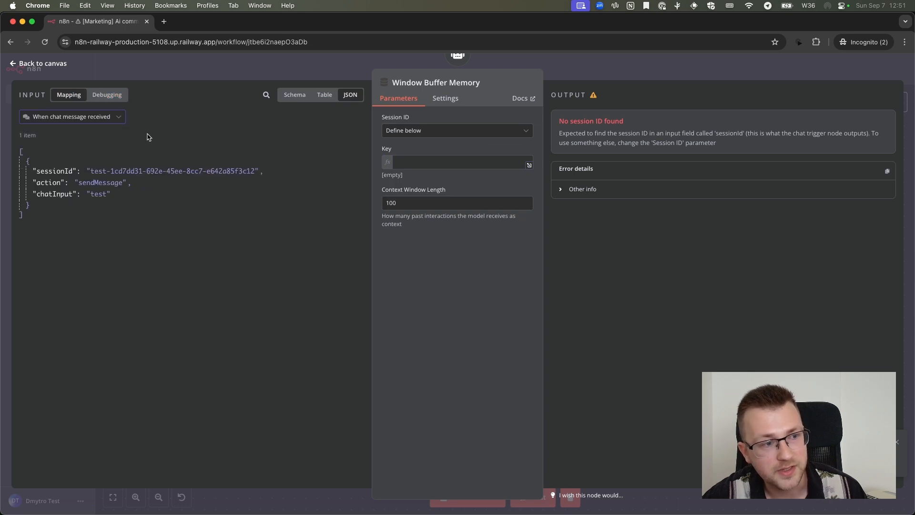
pyautogui.moveTo(56, 170); pyautogui.dragTo(401, 164)
pyautogui.click(435, 150)
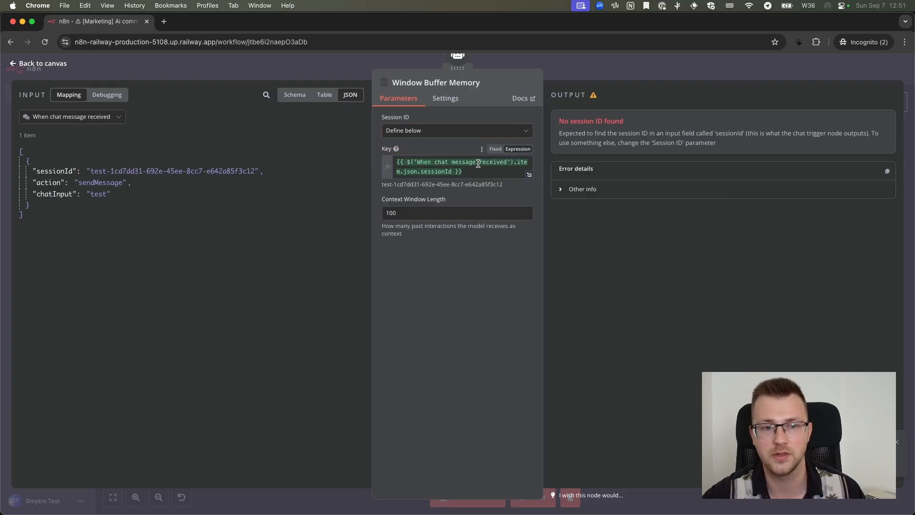
pyautogui.click(478, 171)
pyautogui.click(462, 148)
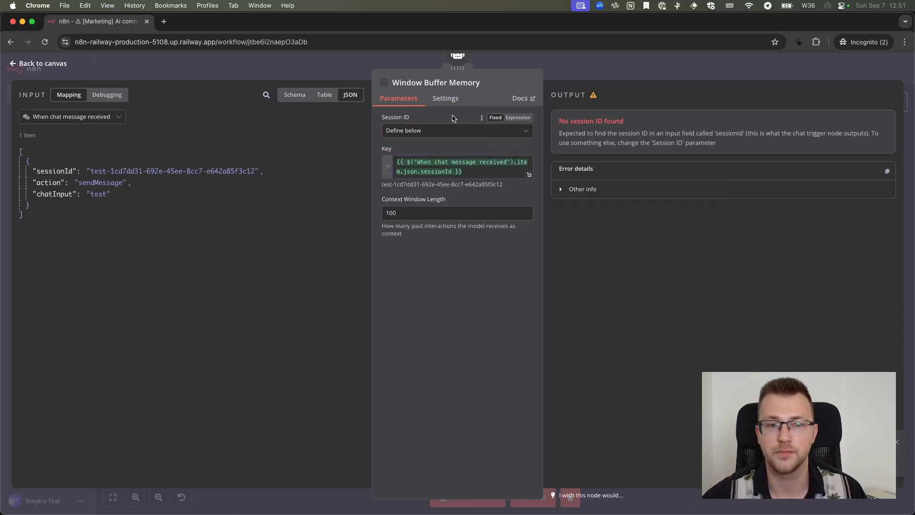
pyautogui.click(339, 68)
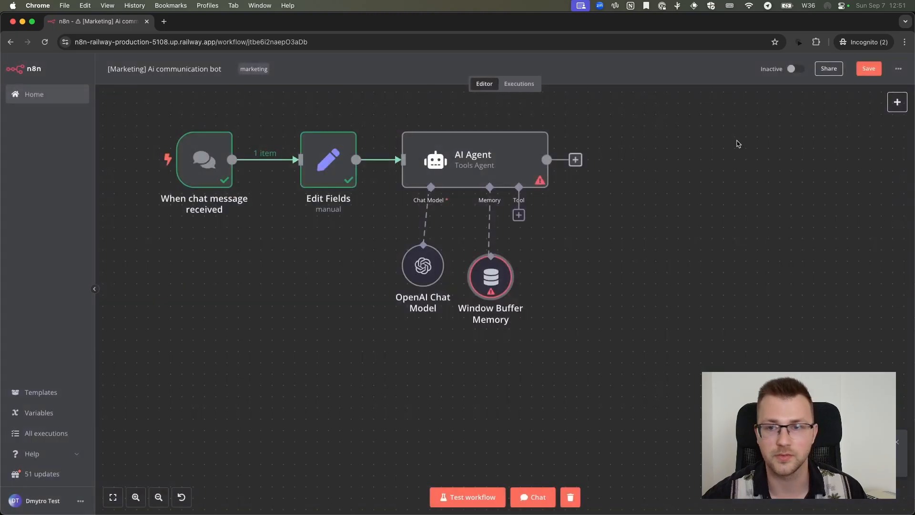
# Save the workflow, run it by sending the chat message "Test", and close the chat window
pyautogui.click(869, 68)
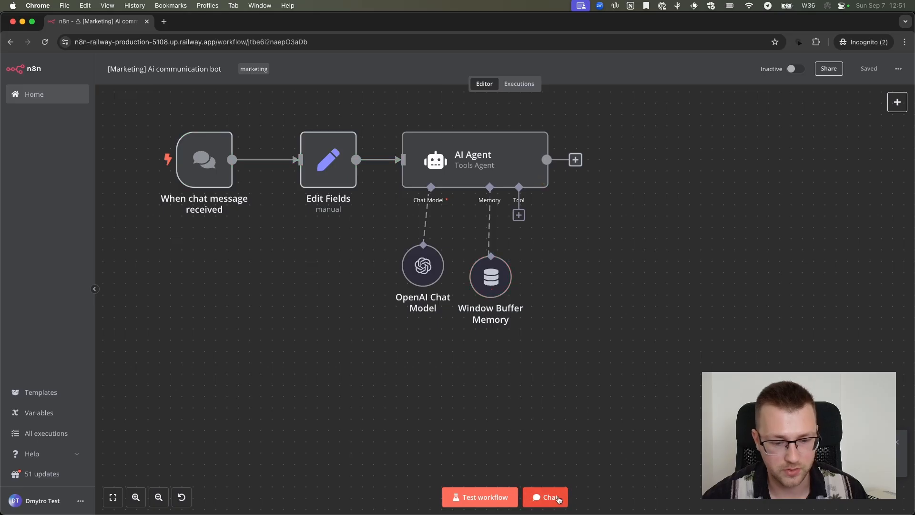
pyautogui.click(558, 498)
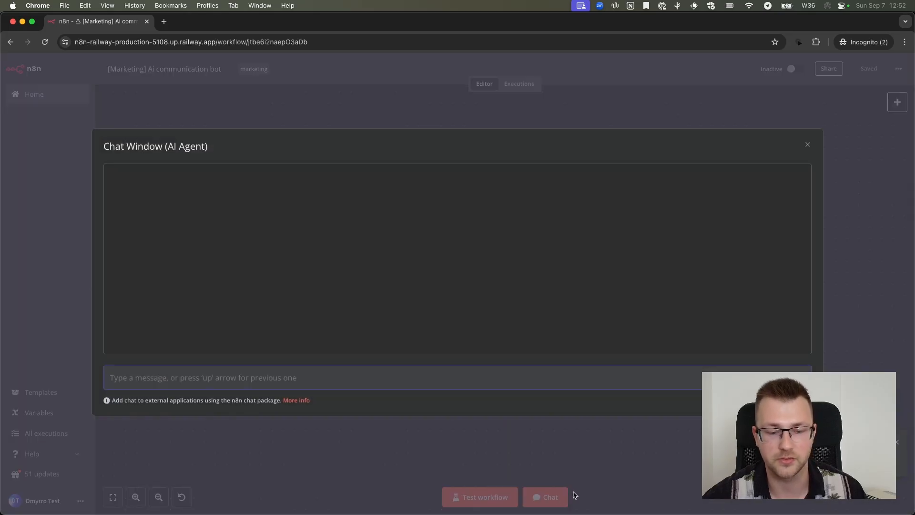
pyautogui.click(575, 499)
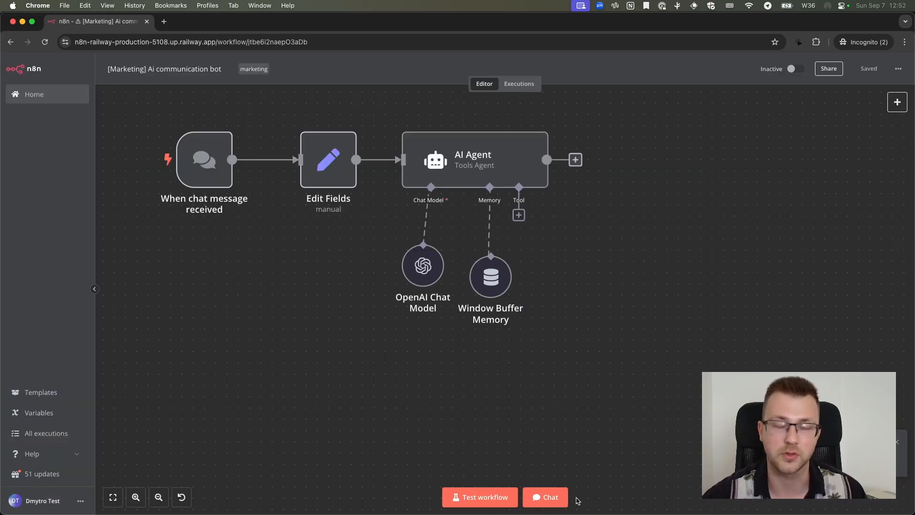
pyautogui.click(547, 497)
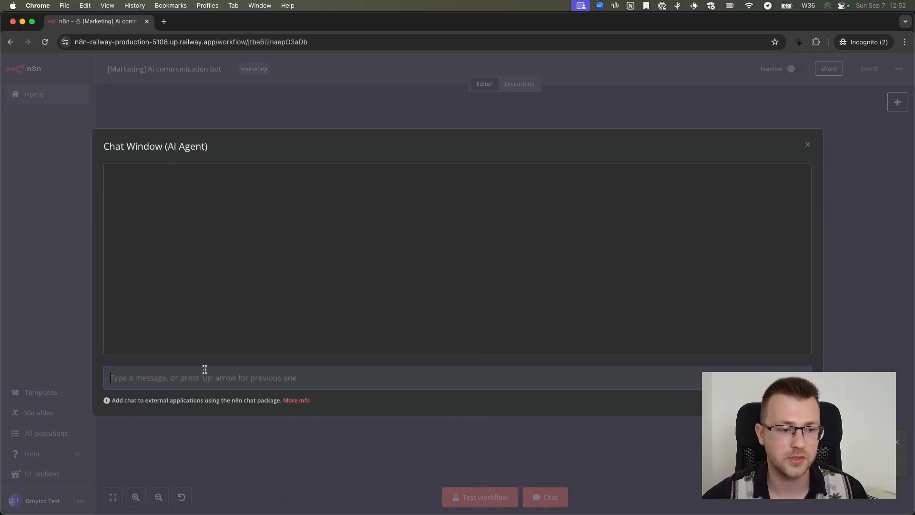
pyautogui.write('Test')
pyautogui.press('Return')
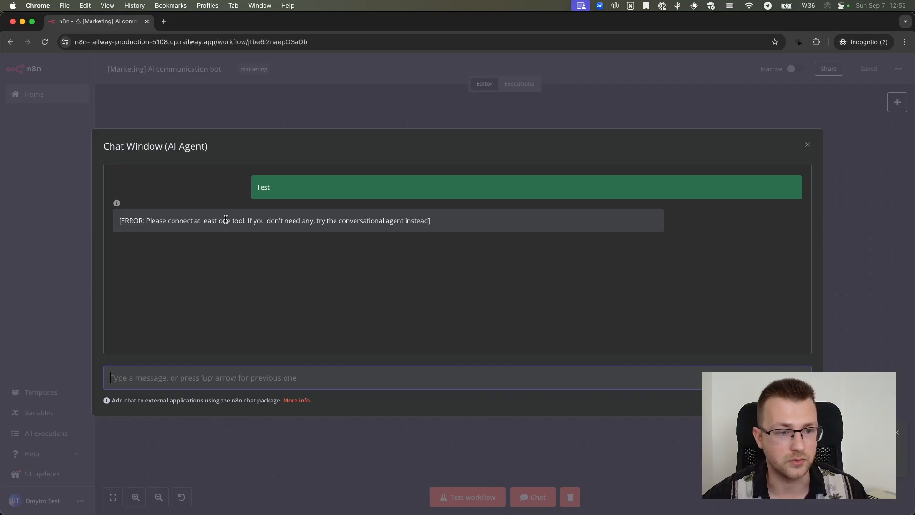
pyautogui.press('Escape')
# Change the AI Agent's agent type to Conversational Agent and return to the canvas
pyautogui.doubleClick(432, 153)
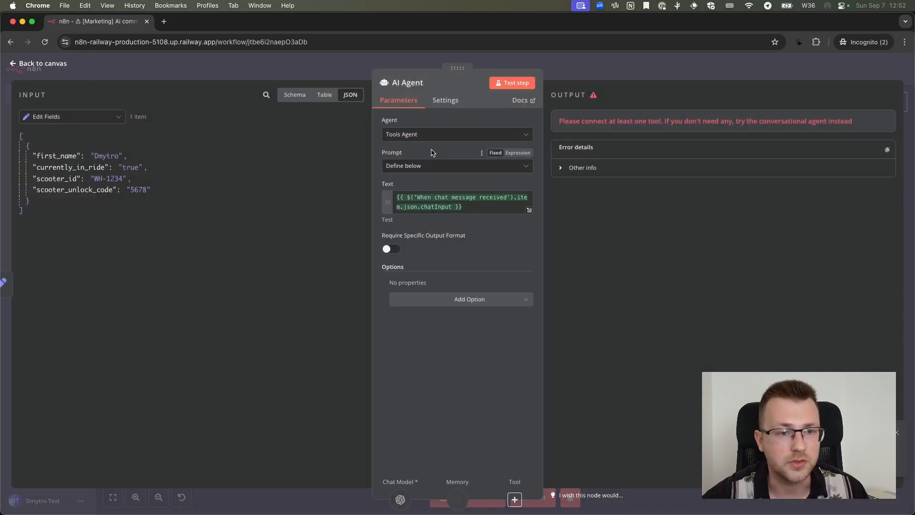
pyautogui.click(430, 137)
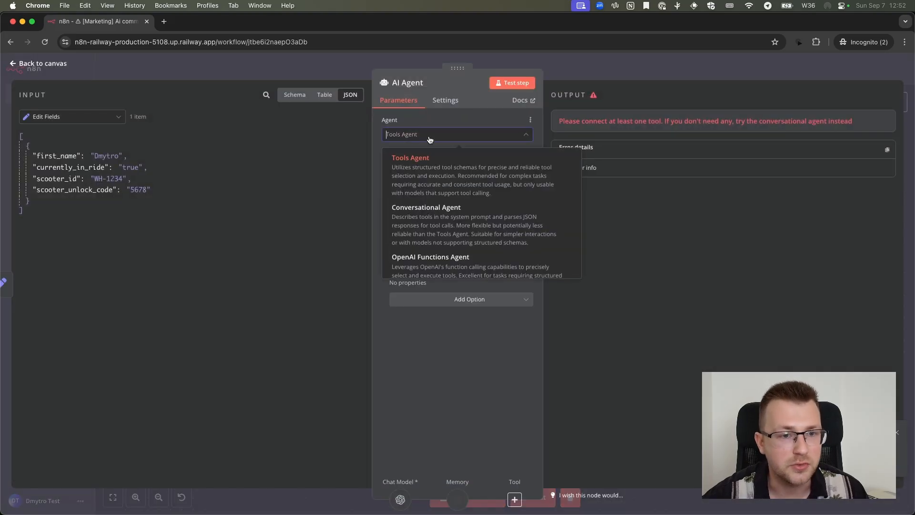
pyautogui.click(439, 217)
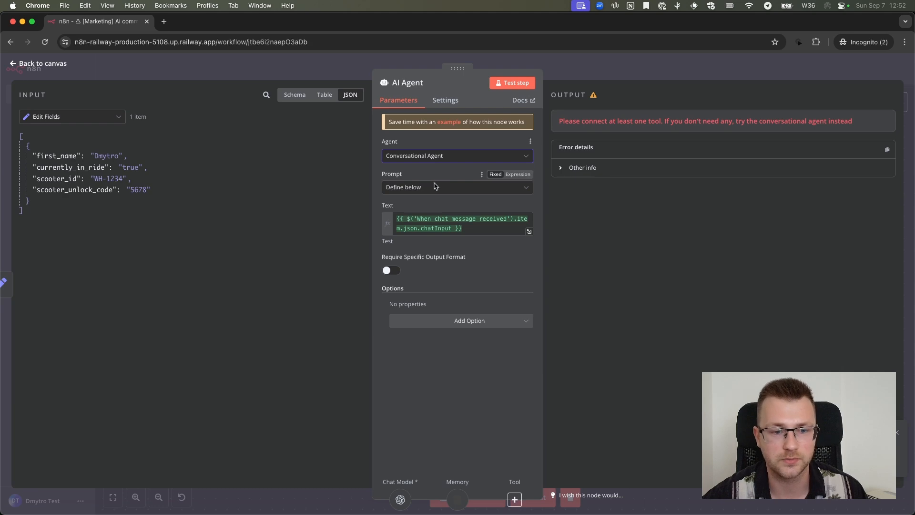
pyautogui.click(590, 61)
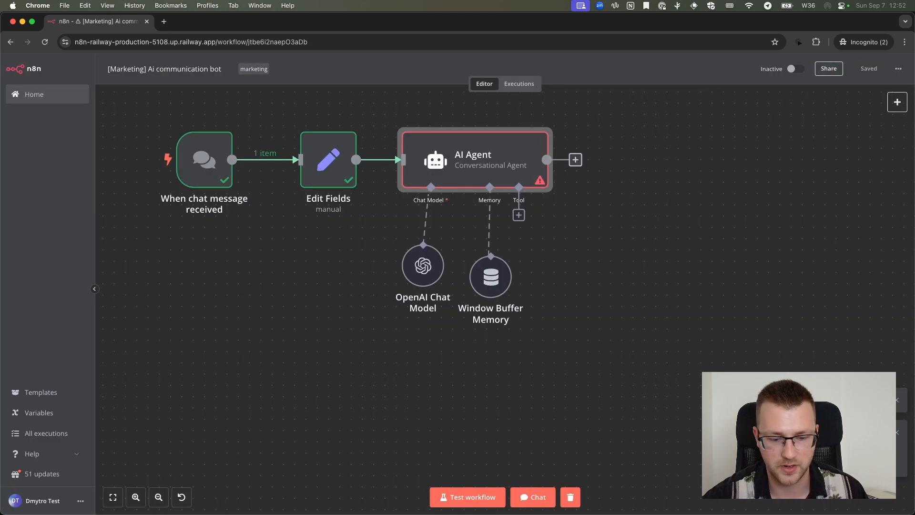
# Clear the previous execution data, send the chat message "test" to the agent, review the reply and close the chat window
pyautogui.click(567, 498)
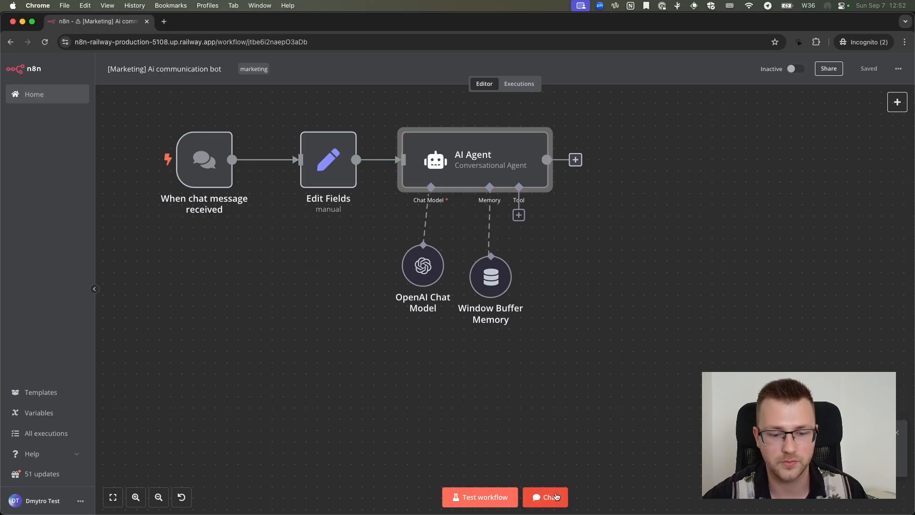
pyautogui.click(556, 497)
pyautogui.click(313, 376)
pyautogui.write('test')
pyautogui.press('Return')
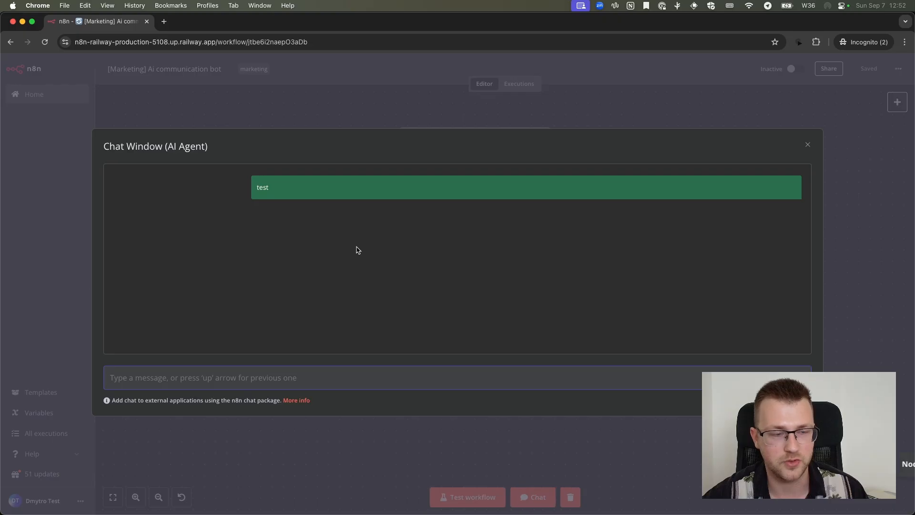
pyautogui.moveTo(118, 198); pyautogui.dragTo(310, 200)
pyautogui.click(227, 191)
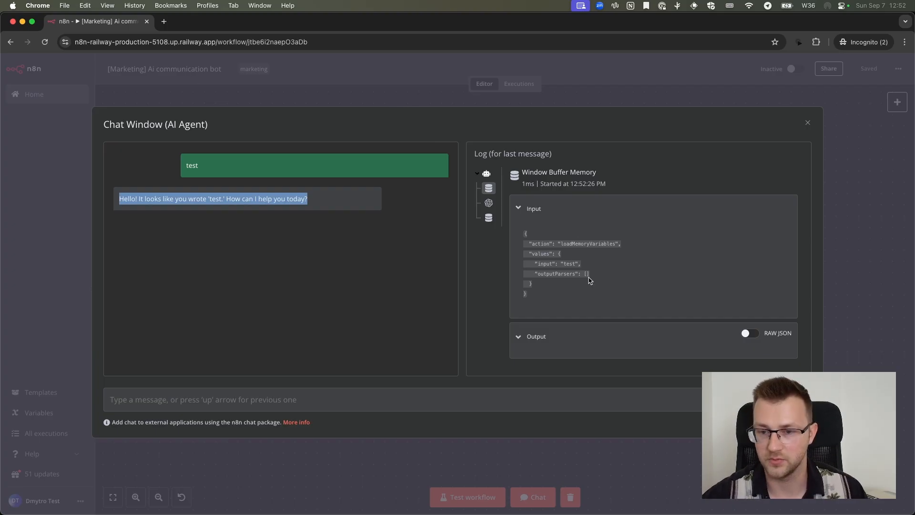
pyautogui.click(353, 90)
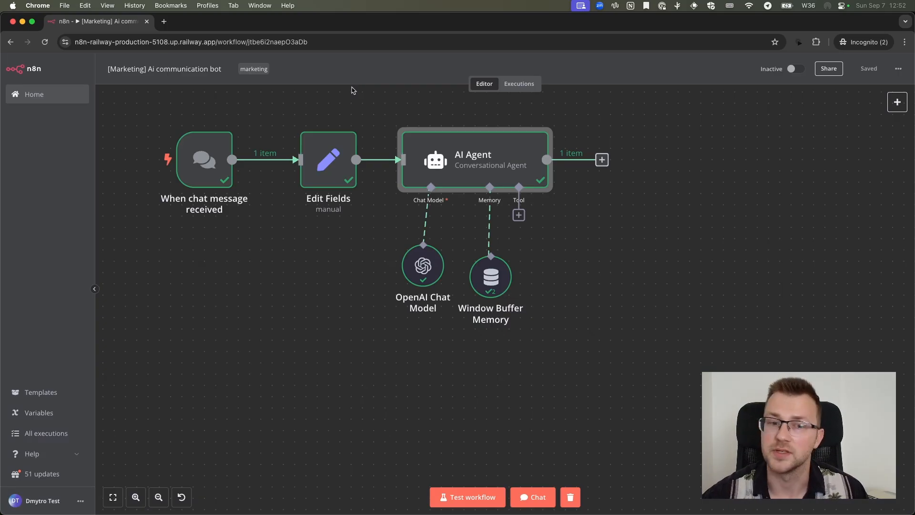
# Open the AI Agent node's settings and add the System Message option
pyautogui.scroll(1, 424, 119)
pyautogui.click(424, 118)
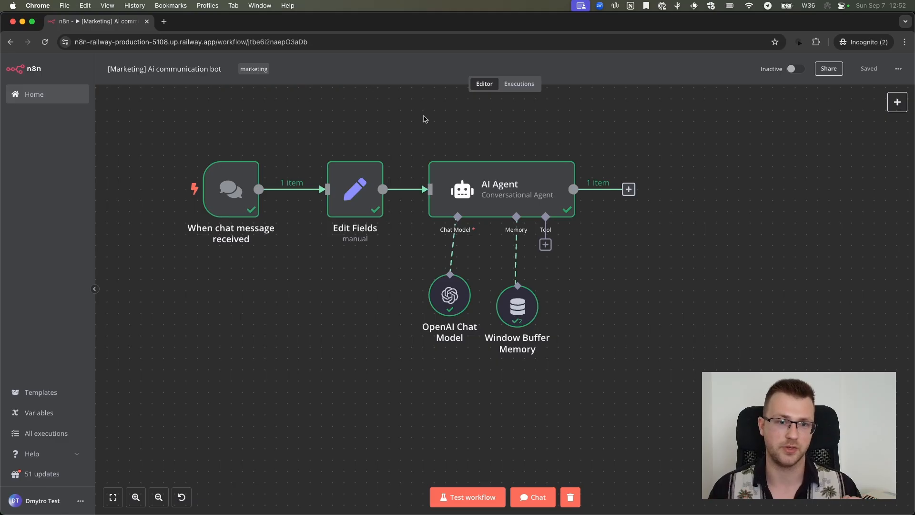
pyautogui.moveTo(471, 150)
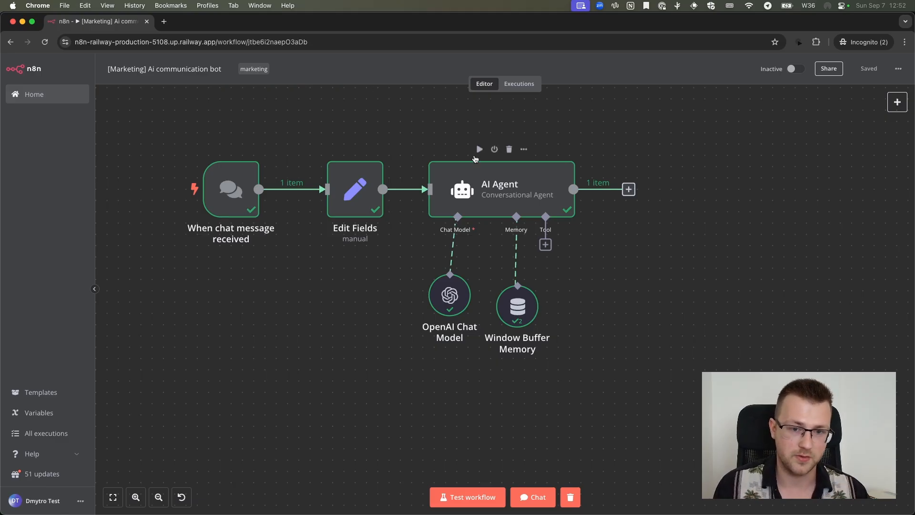
pyautogui.moveTo(371, 192)
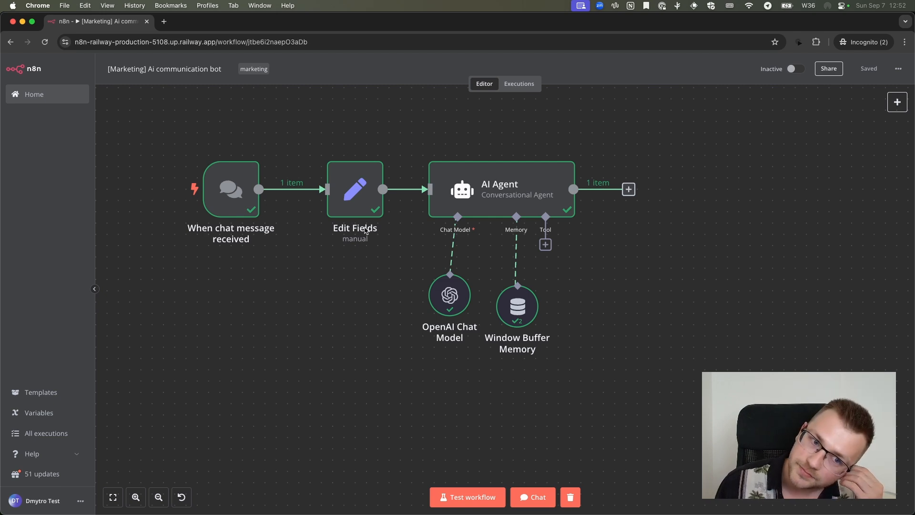
pyautogui.moveTo(494, 211)
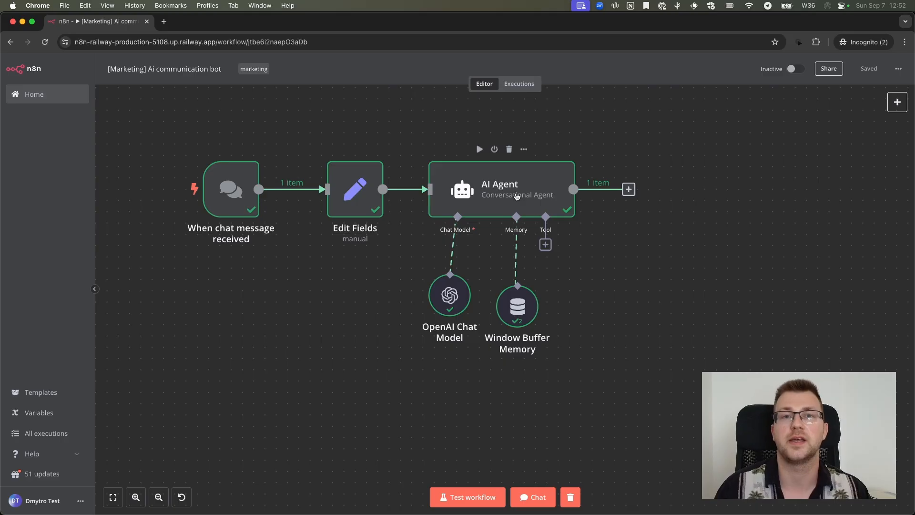
pyautogui.doubleClick(516, 196)
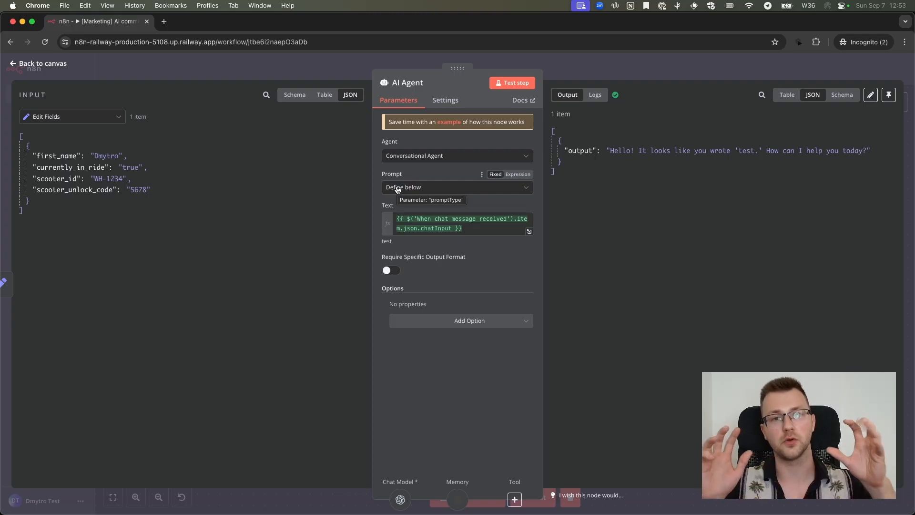
pyautogui.click(506, 324)
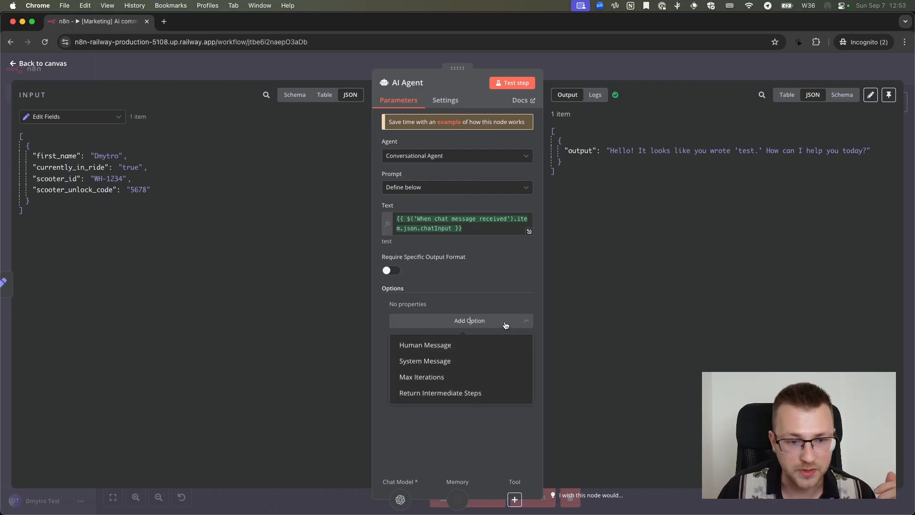
pyautogui.click(467, 363)
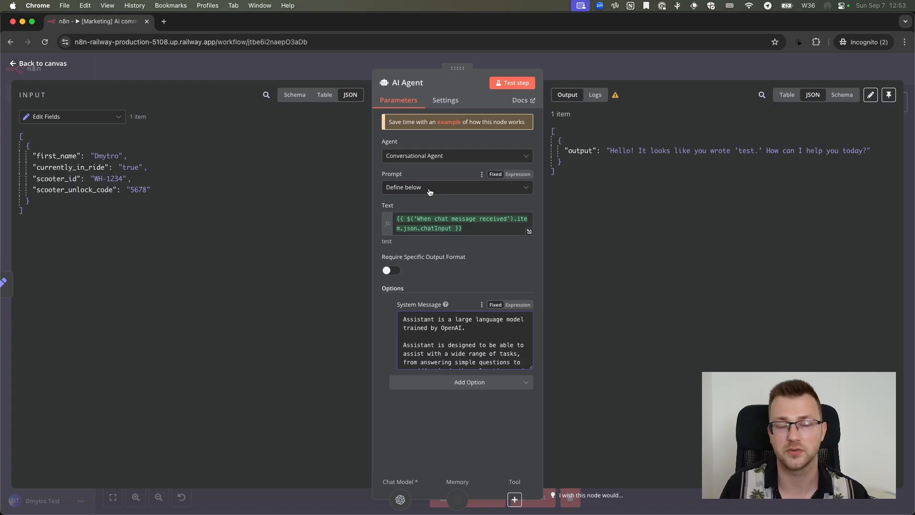
# Examine the AI Agent's prompt text expression, its default system message and the other options that can be added
pyautogui.click(487, 231)
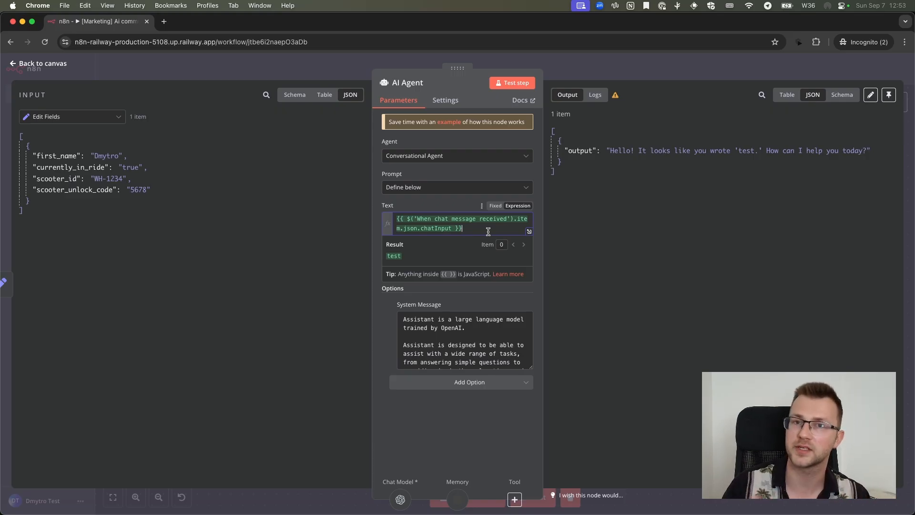
pyautogui.click(419, 212)
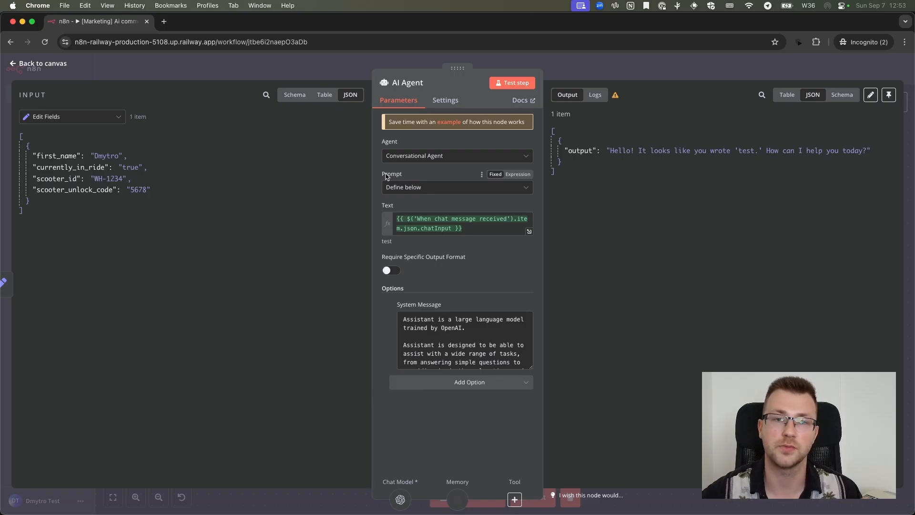
pyautogui.scroll(-6, 443, 327)
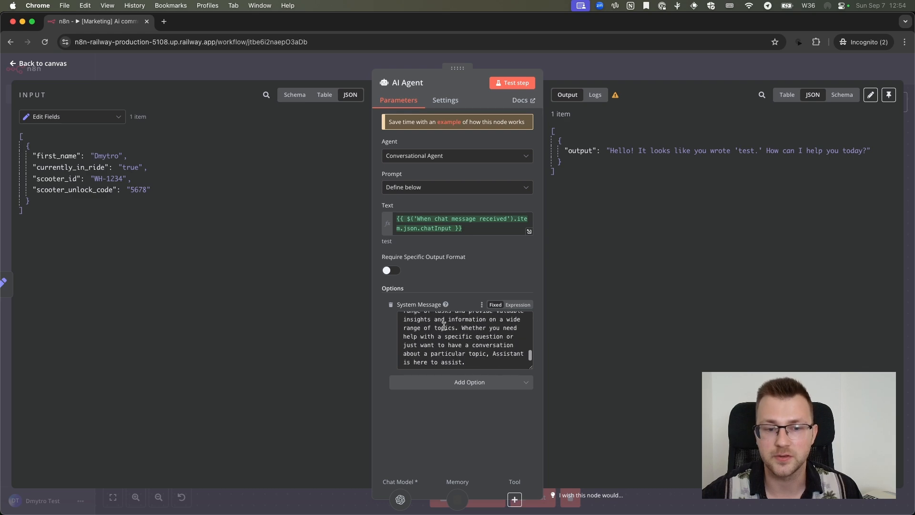
pyautogui.scroll(6, 444, 326)
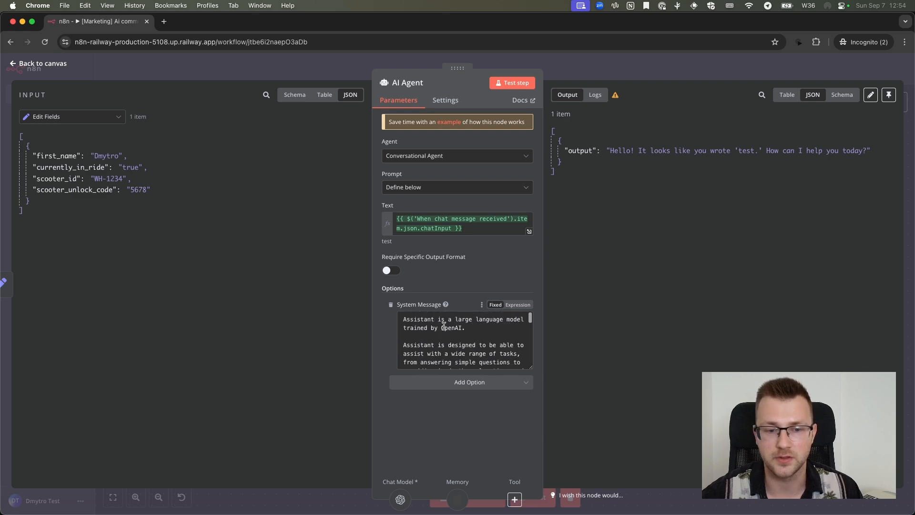
pyautogui.click(481, 383)
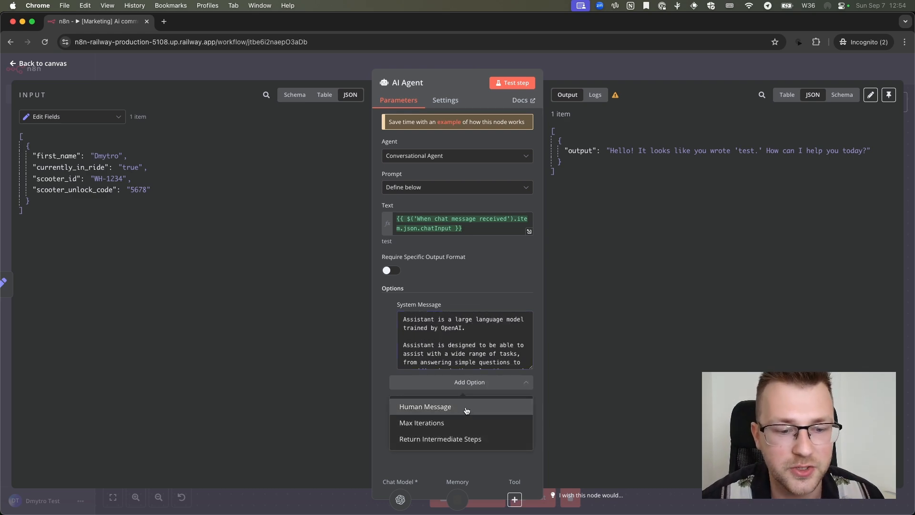
pyautogui.click(451, 203)
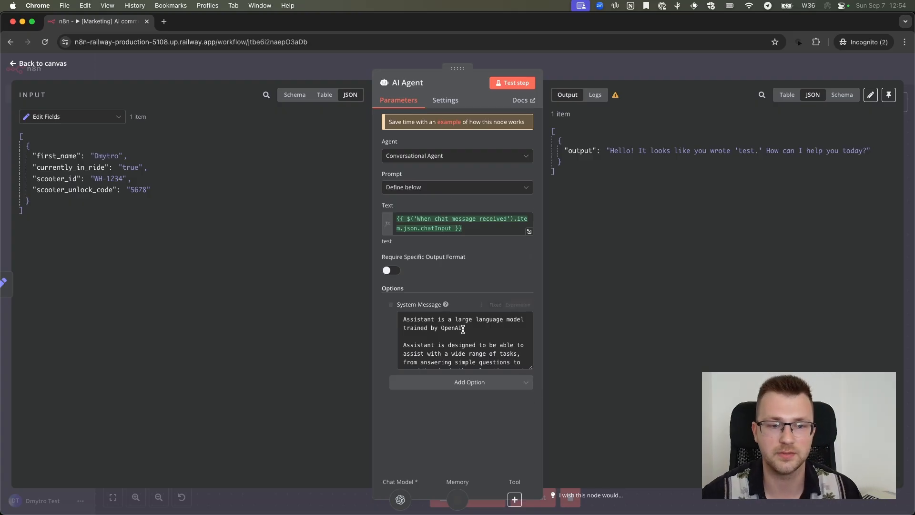
# Replace the default system message with instructions for a scooter rental assistant agent that supports smooth rides, mitigates upcoming issues, is respectful, acknowledges problems and is positive
pyautogui.click(479, 229)
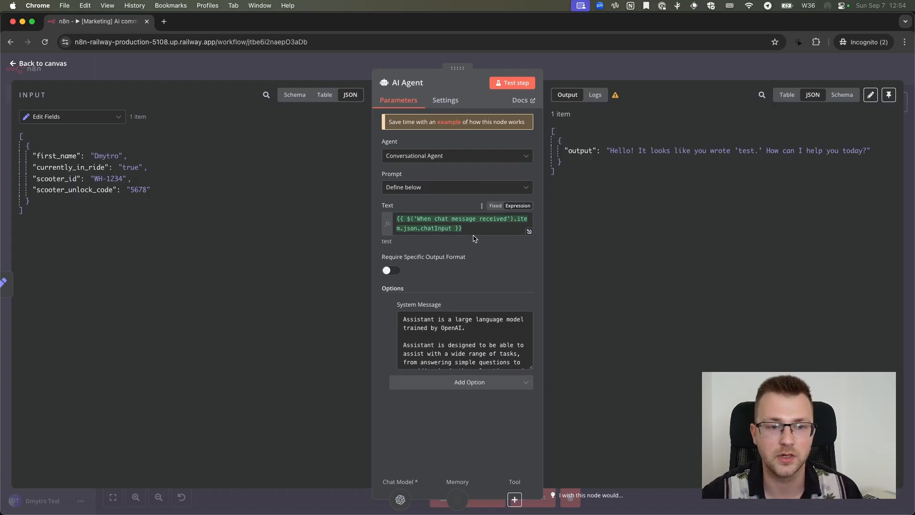
pyautogui.press('super+a')
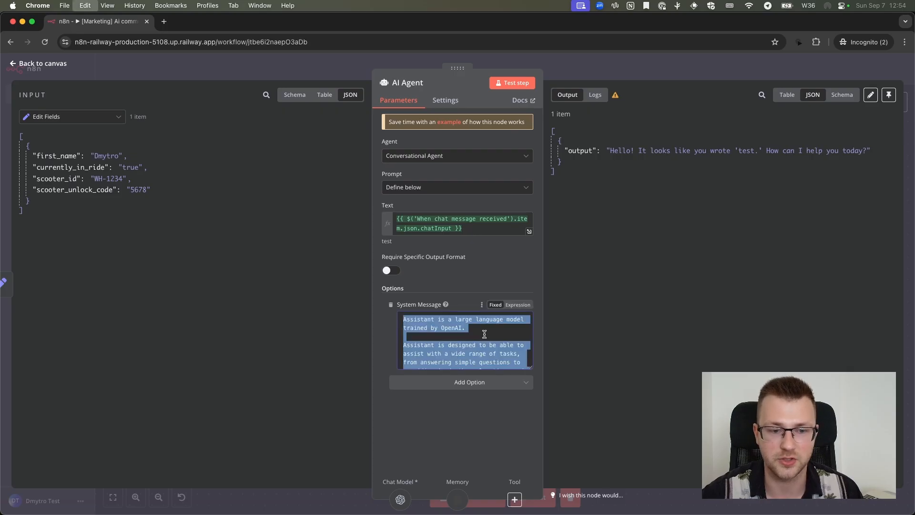
pyautogui.press('BackSpace')
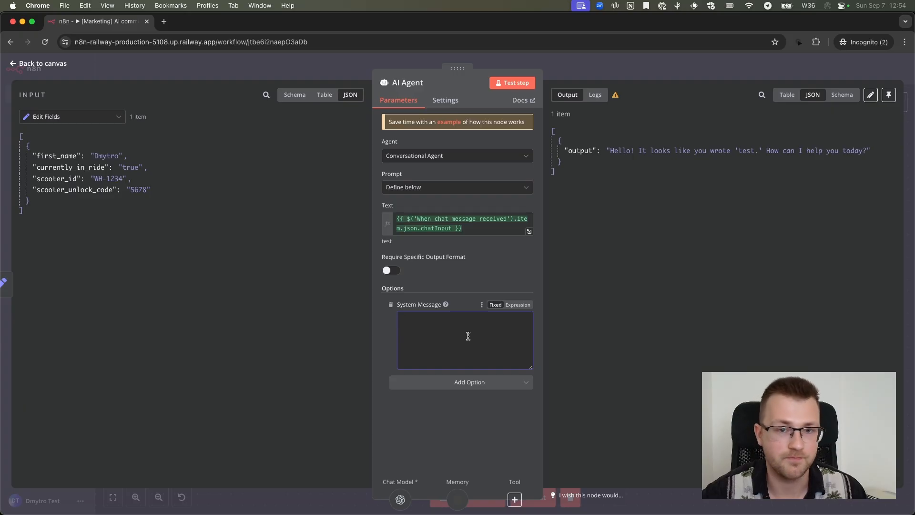
pyautogui.write('You')
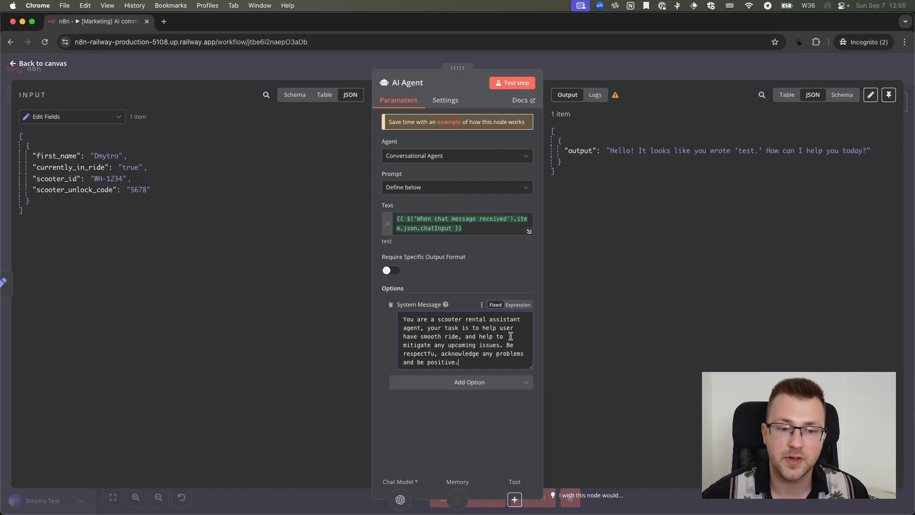
pyautogui.click(434, 353)
pyautogui.write('l')
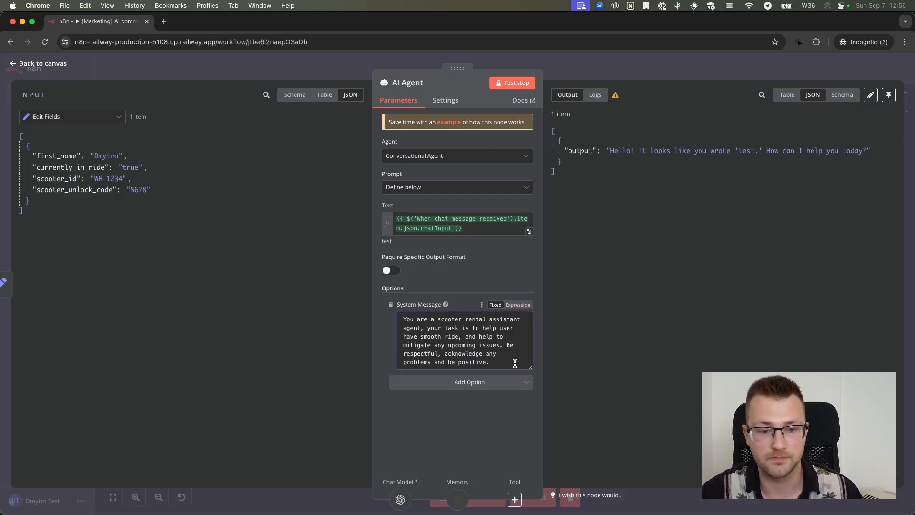
# Switch the system message to an expression and open it in the expanded editor for adding text below the instructions
pyautogui.press('Return')
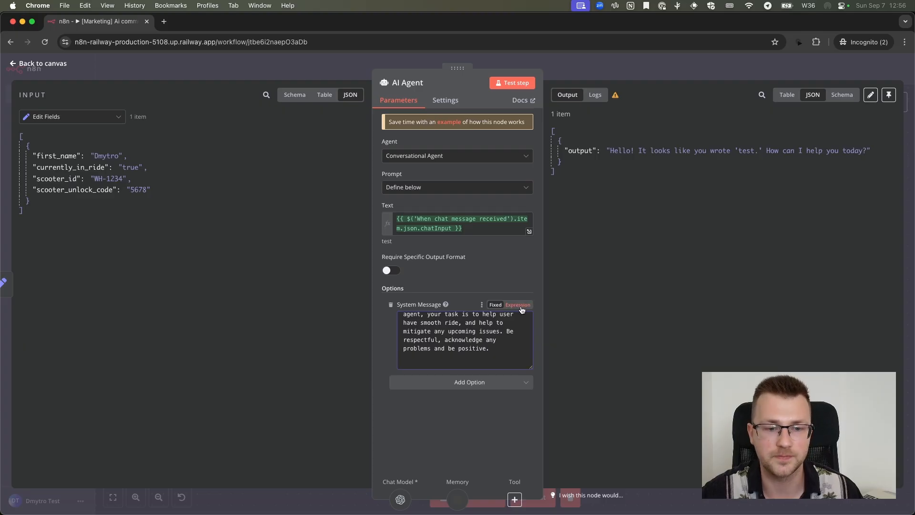
pyautogui.click(519, 305)
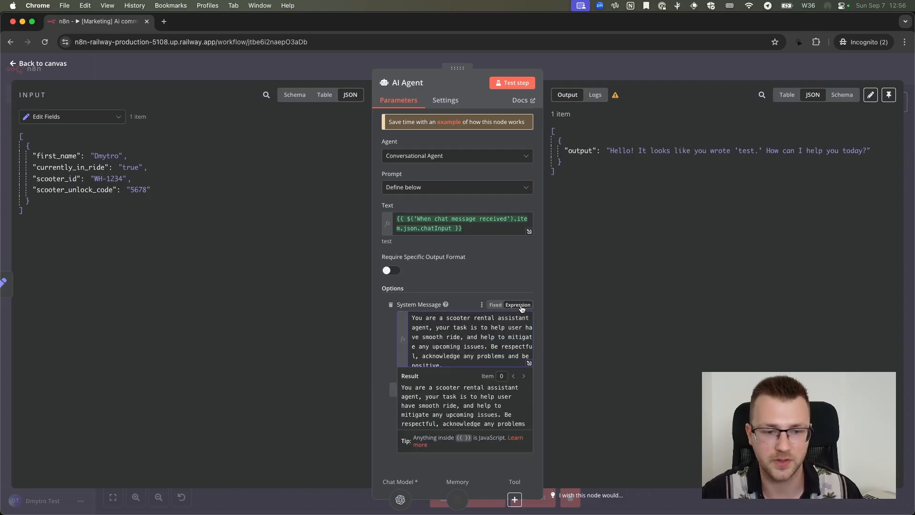
pyautogui.click(529, 364)
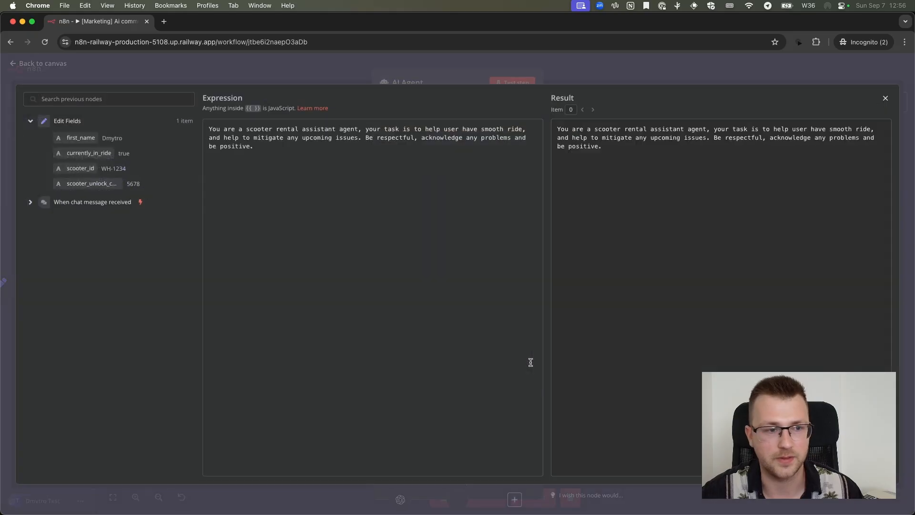
pyautogui.press('Escape')
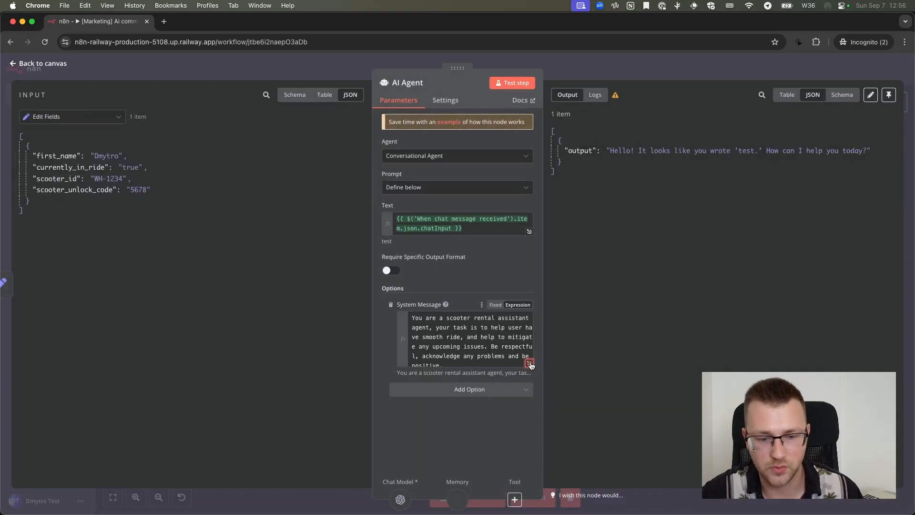
pyautogui.click(531, 364)
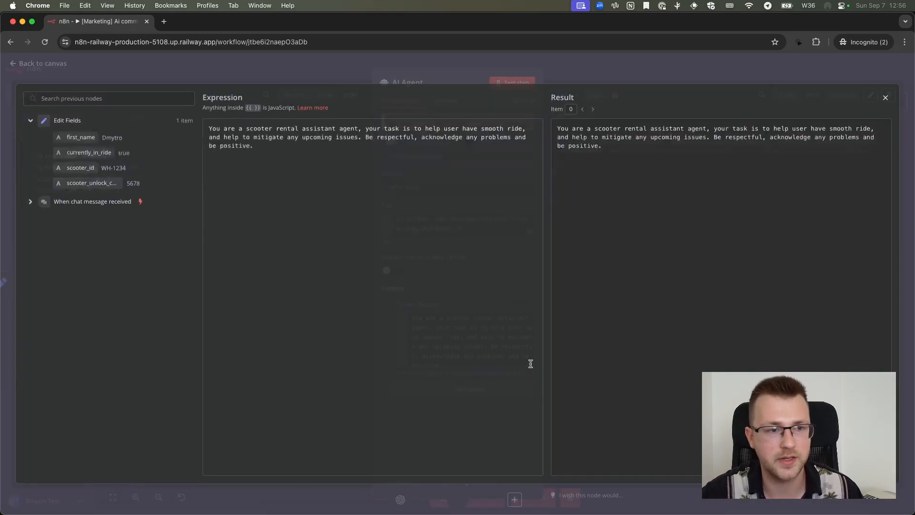
pyautogui.click(454, 183)
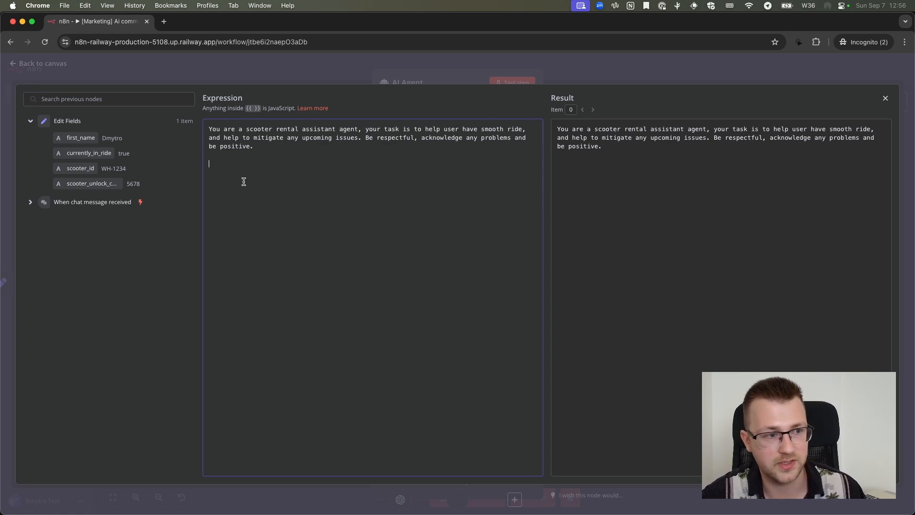
# Add the lines "Name:" and "Is currently in ride:" to the system message, mapped to the first_name and currently_in_ride fields
pyautogui.write('Name:')
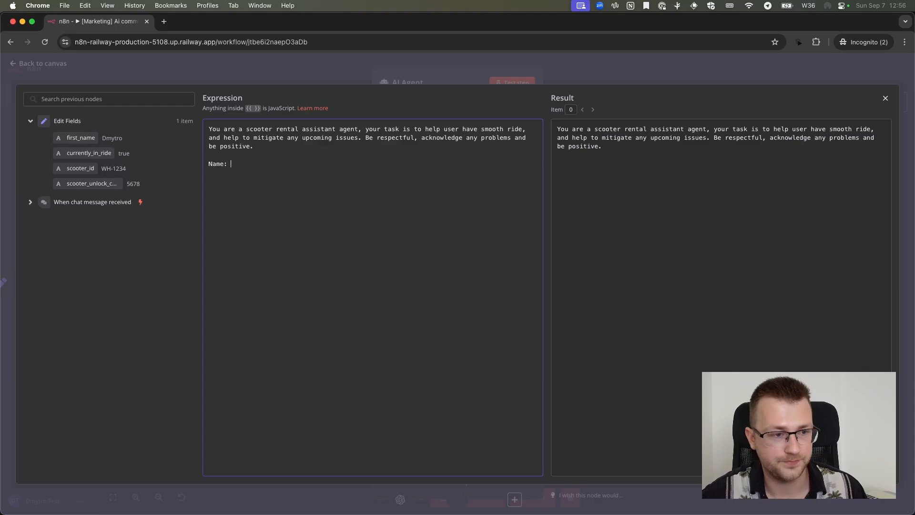
pyautogui.moveTo(81, 138); pyautogui.dragTo(300, 166)
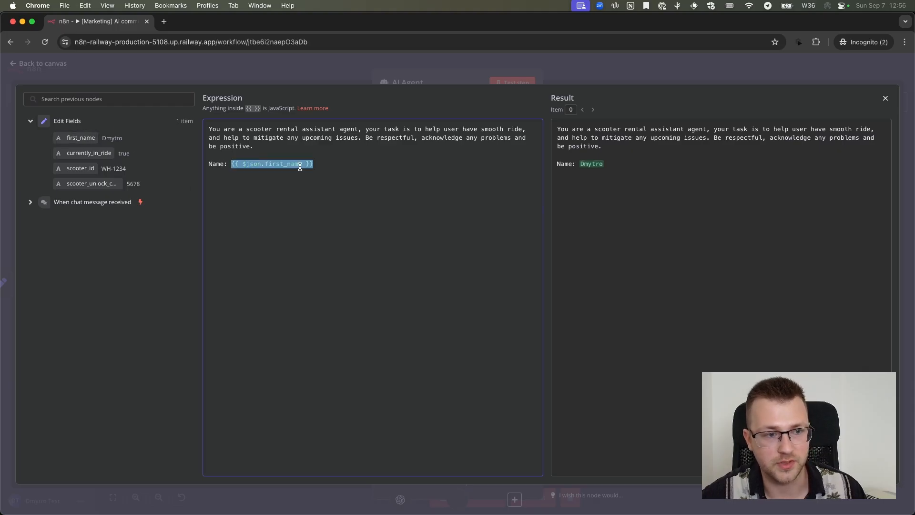
pyautogui.click(326, 165)
pyautogui.press('Return')
pyautogui.write('Is curren')
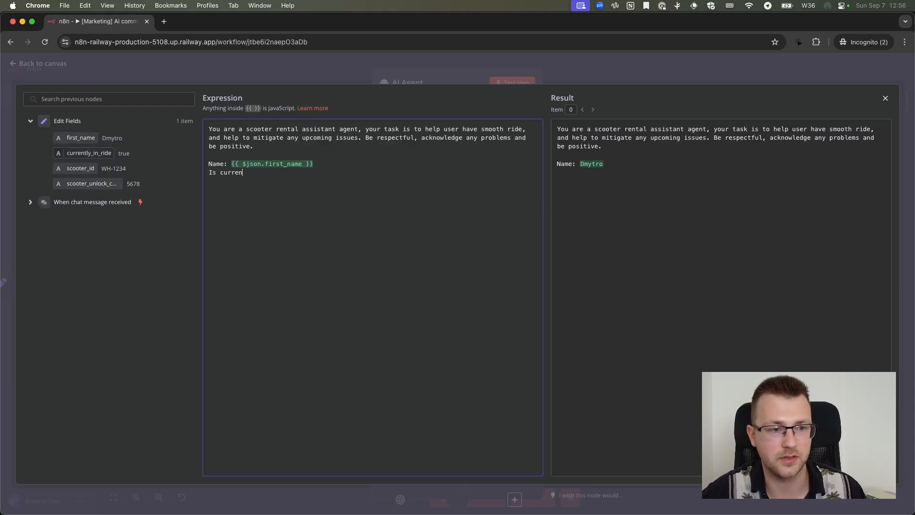
pyautogui.write('tly in ride:')
pyautogui.moveTo(86, 153); pyautogui.dragTo(300, 173)
pyautogui.click(407, 172)
# Add a "Scooter ID:" line to the system message, mapped to the scooter_id field from Edit Fields
pyautogui.press('Return')
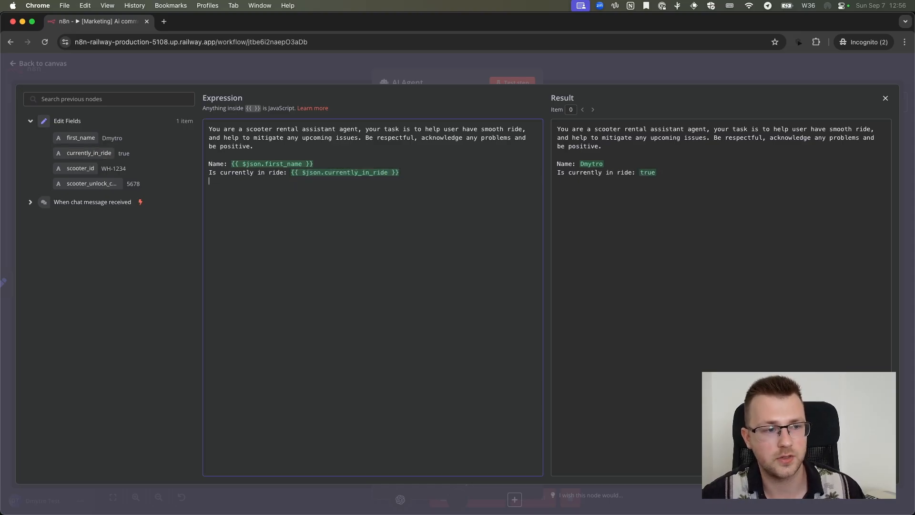
pyautogui.write('Scooter')
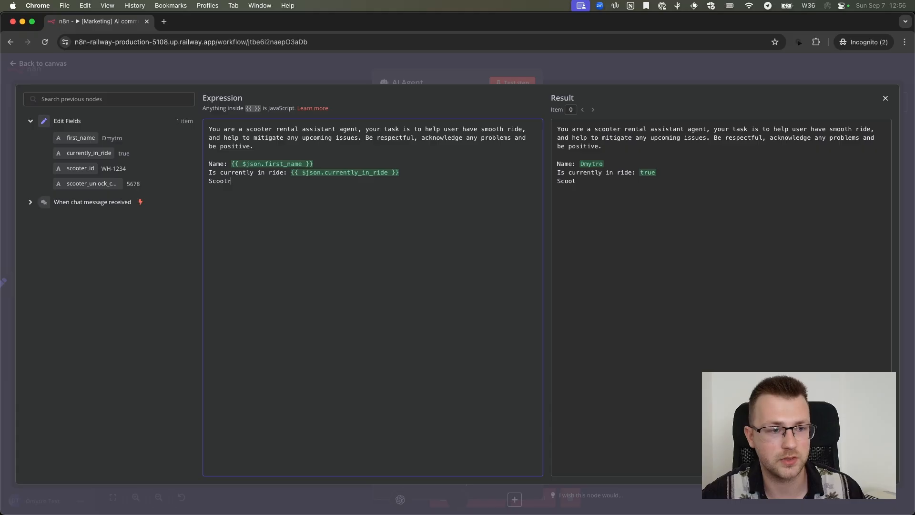
pyautogui.write(' ID:')
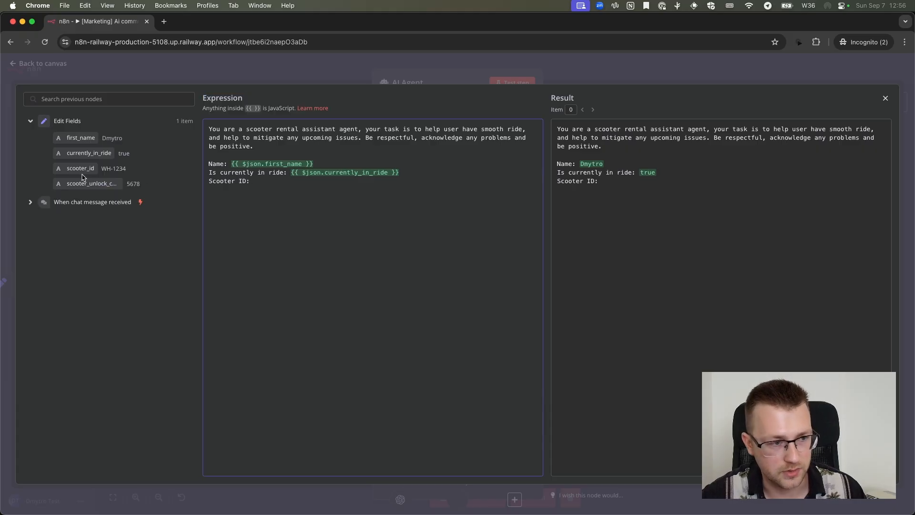
pyautogui.moveTo(81, 168); pyautogui.dragTo(267, 181)
pyautogui.click(352, 183)
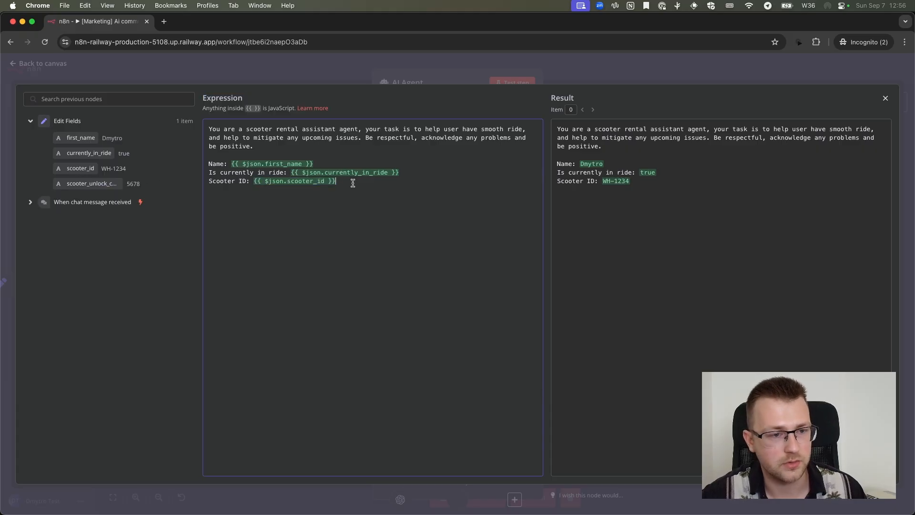
# Add a "Scooter unlock cade:" line to the system message, mapped to the scooter_unlock_code field from Edit Fields
pyautogui.write('Schot')
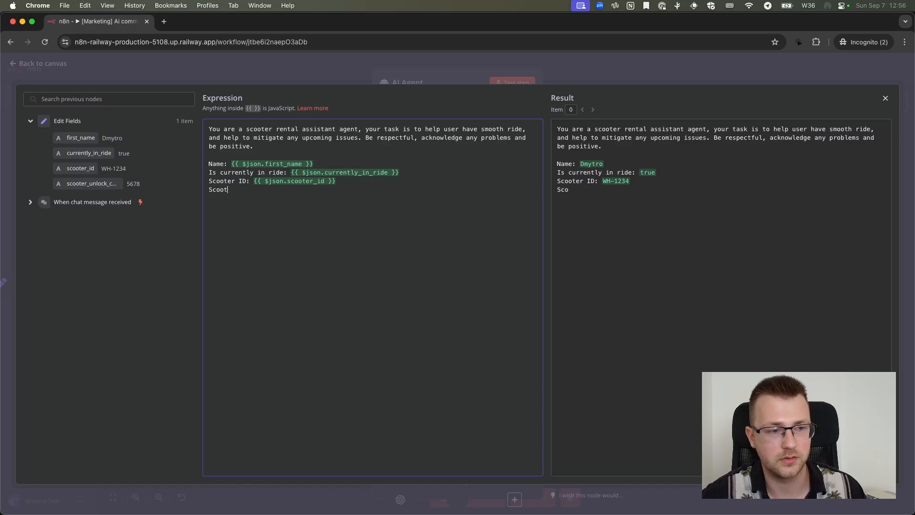
pyautogui.write('er unlock cade:')
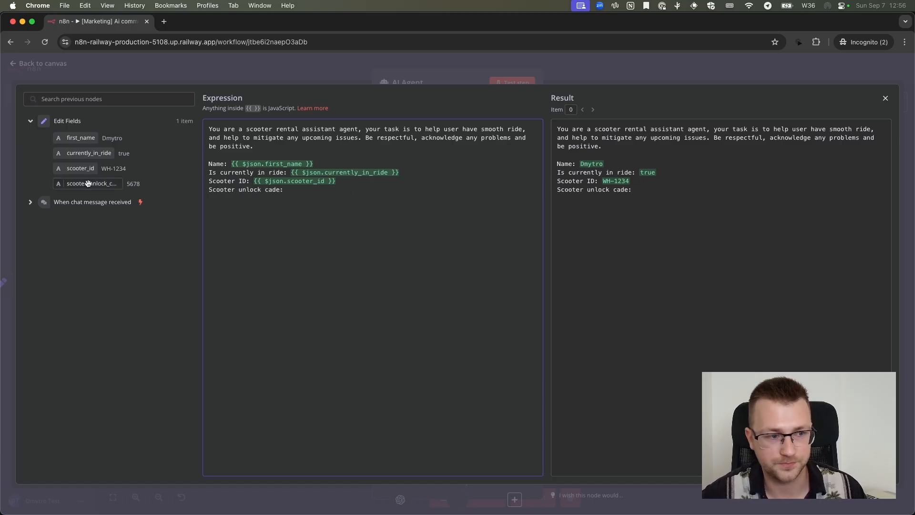
pyautogui.moveTo(88, 183); pyautogui.dragTo(353, 193)
pyautogui.press('Return')
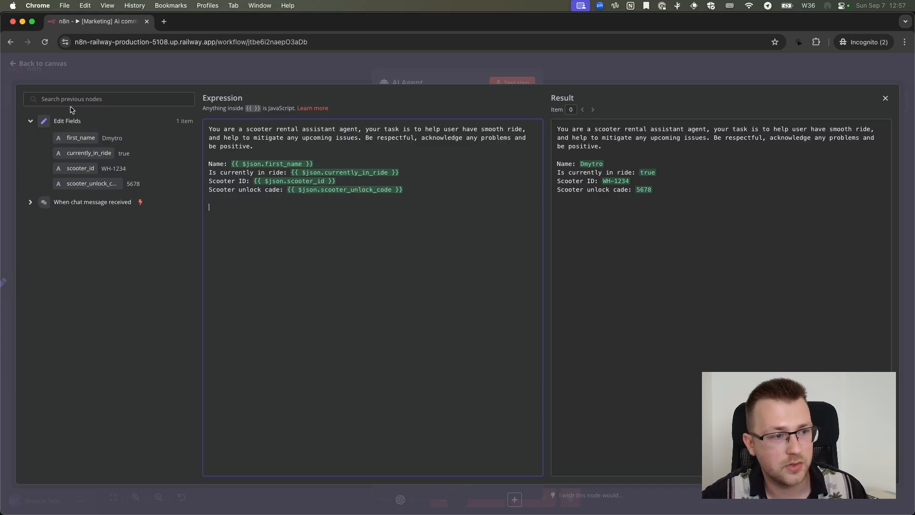
# Try adding all Edit Fields data below the mapped lines with the expression {{ $json }} and check its result
pyautogui.moveTo(51, 122); pyautogui.dragTo(93, 134)
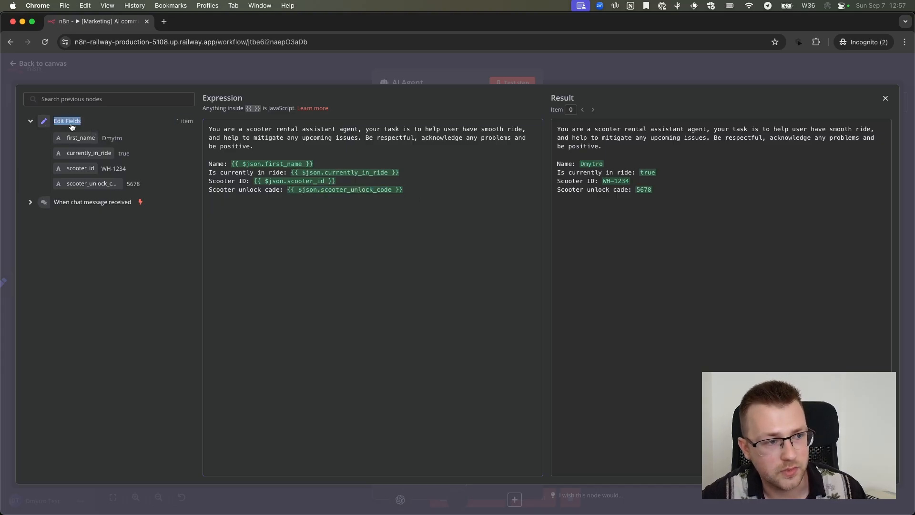
pyautogui.click(70, 124)
pyautogui.click(83, 124)
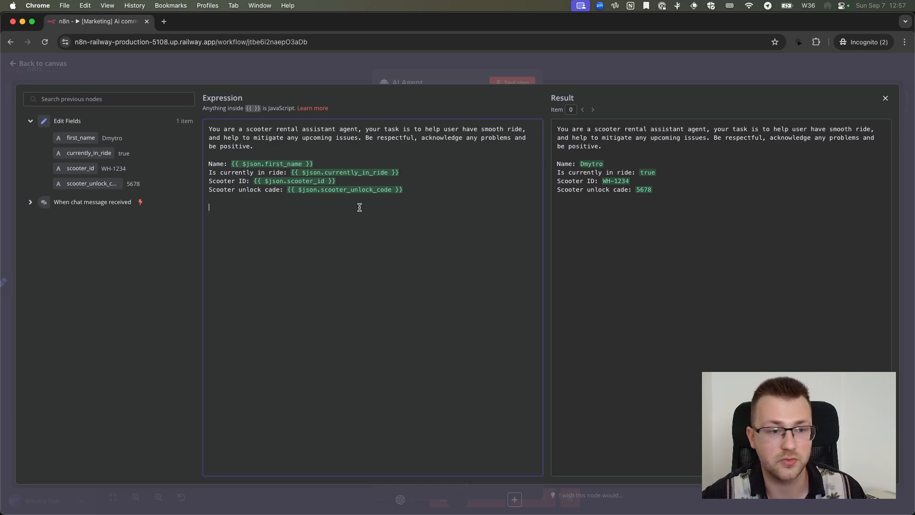
pyautogui.write('{{')
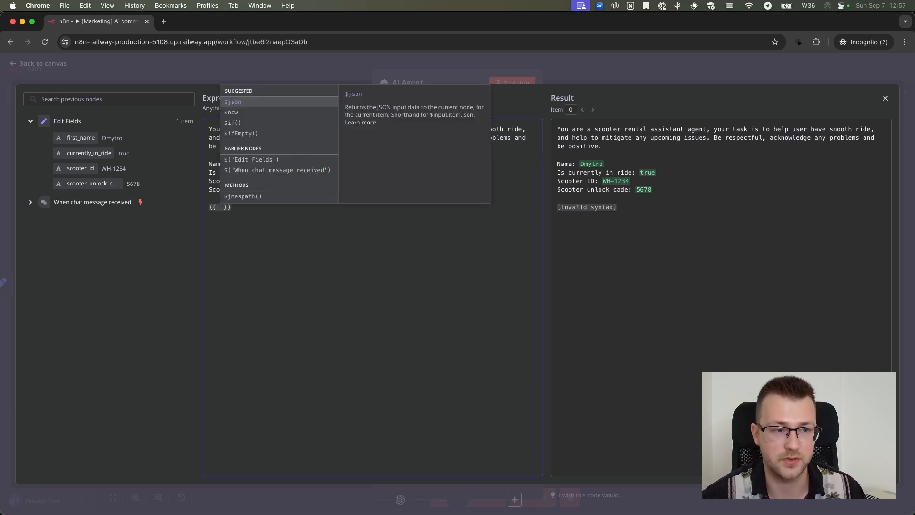
pyautogui.press('Return')
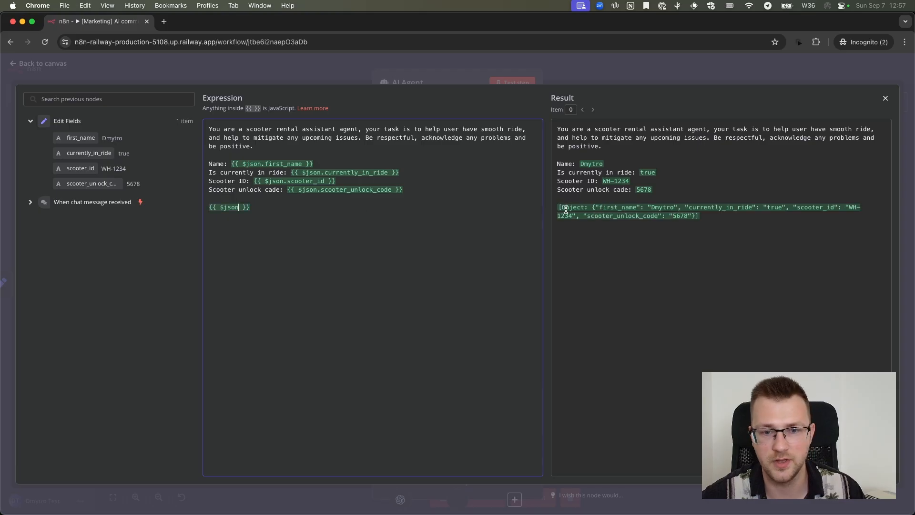
pyautogui.click(706, 218)
pyautogui.press('super+a')
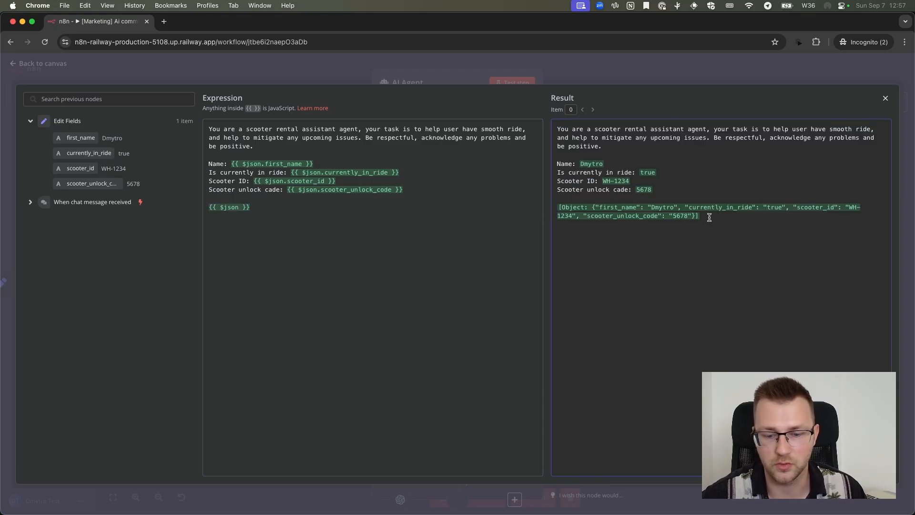
pyautogui.click(706, 219)
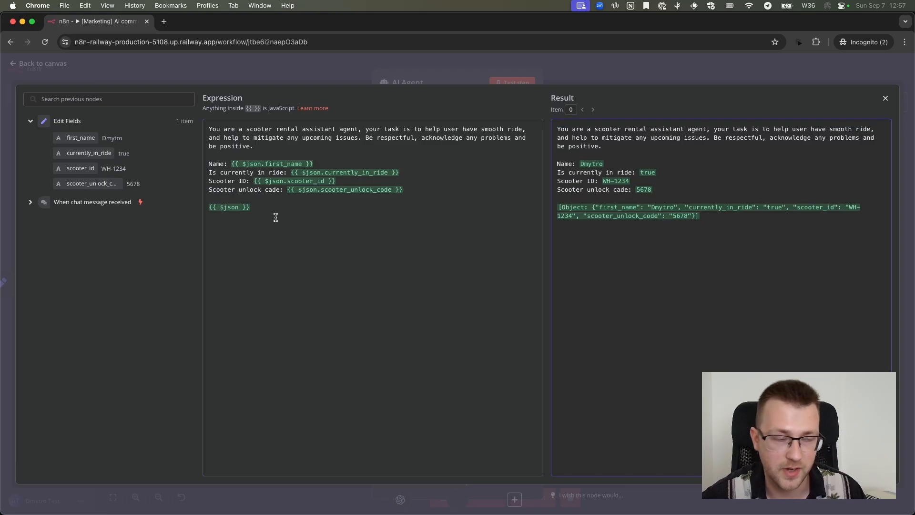
# Remove the {{ $json }} expression and the blank line above it from the end of the system message
pyautogui.doubleClick(357, 190)
pyautogui.click(313, 211)
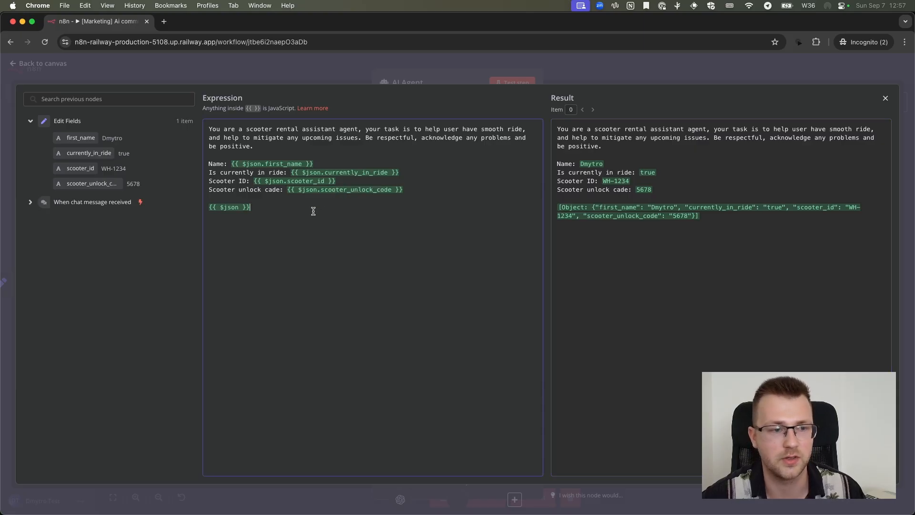
pyautogui.hotkey('shift', 'Up')
pyautogui.press('BackSpace')
pyautogui.press('BackSpace')
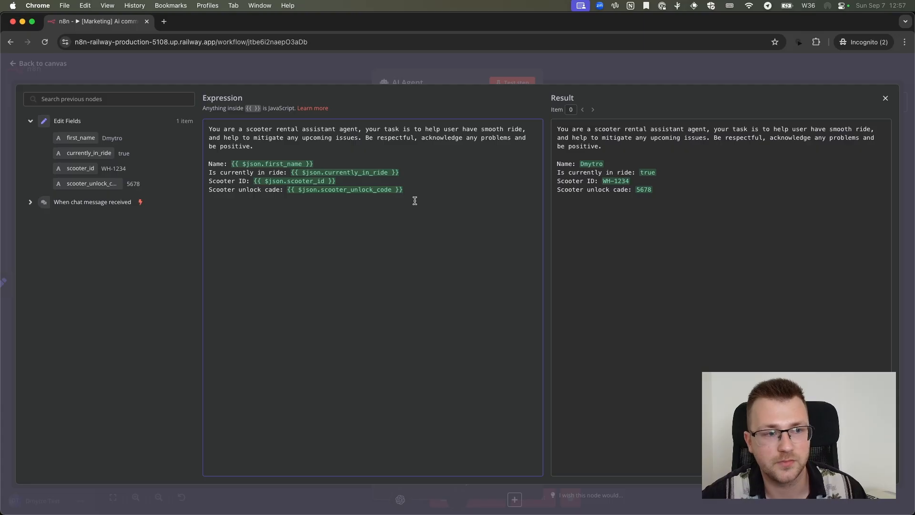
# Close the expanded expression editor and the AI Agent settings to return to the workflow canvas
pyautogui.press('super+s')
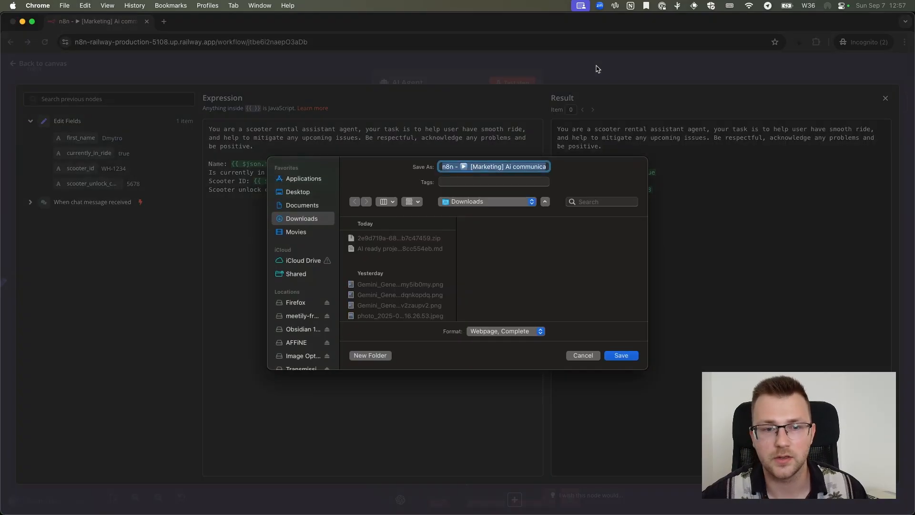
pyautogui.press('Escape')
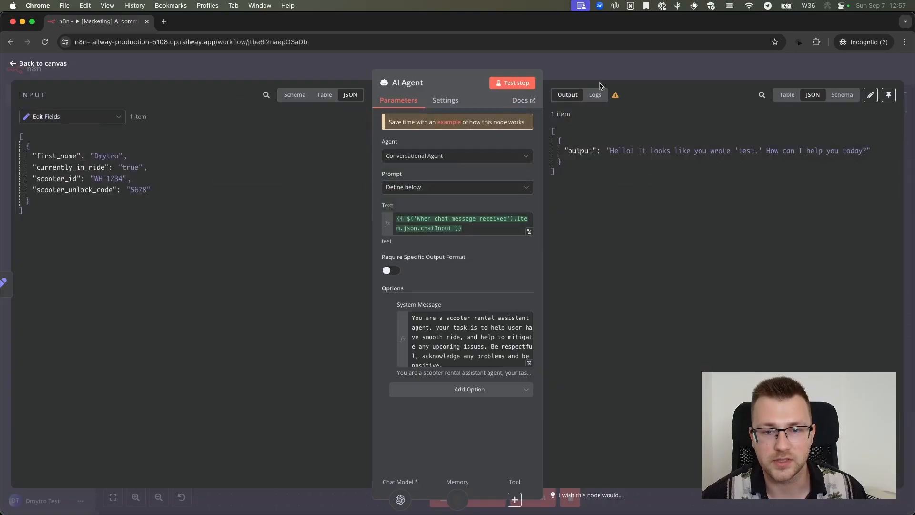
pyautogui.click(602, 72)
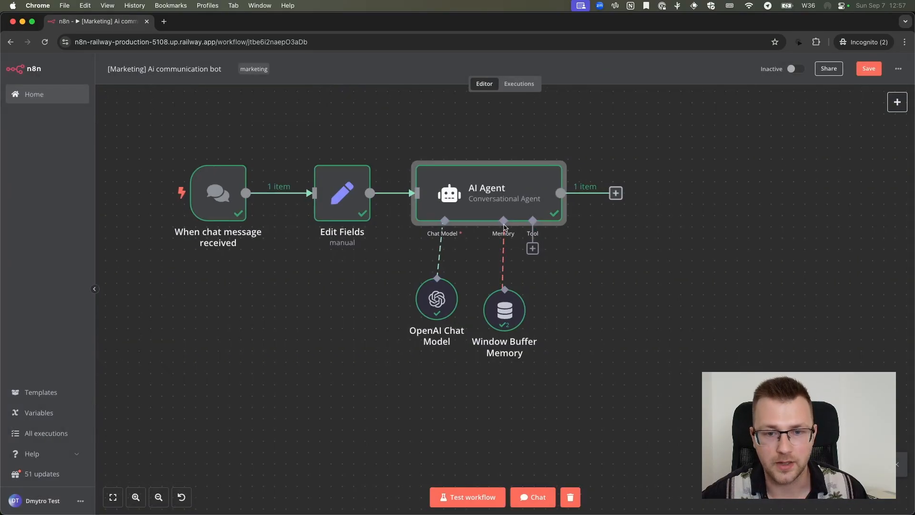
# Clear the previous execution data and open the workflow's test chat
pyautogui.scroll(-1, 506, 228)
pyautogui.hscroll(-1, 506, 228)
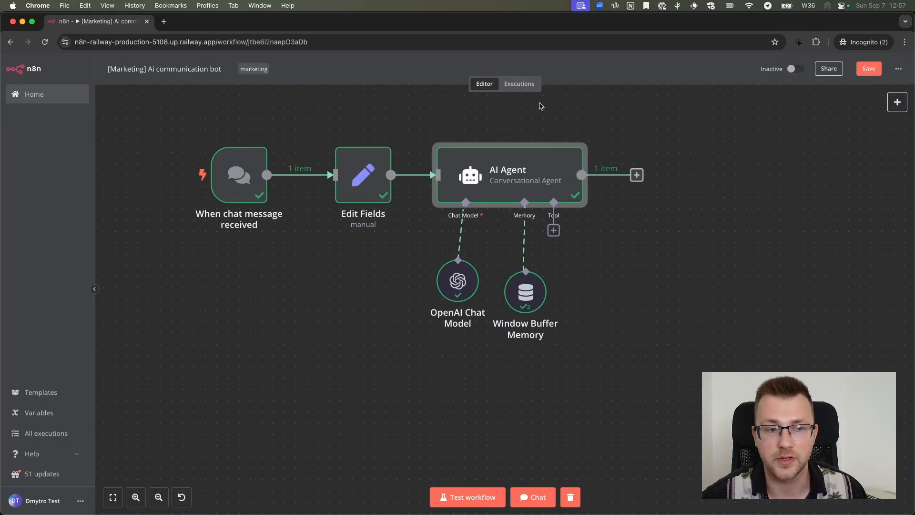
pyautogui.click(567, 499)
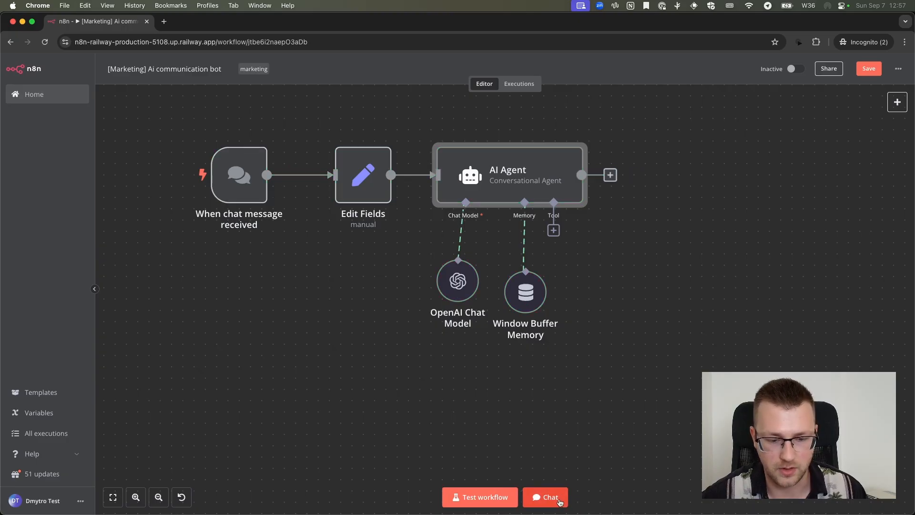
pyautogui.click(555, 504)
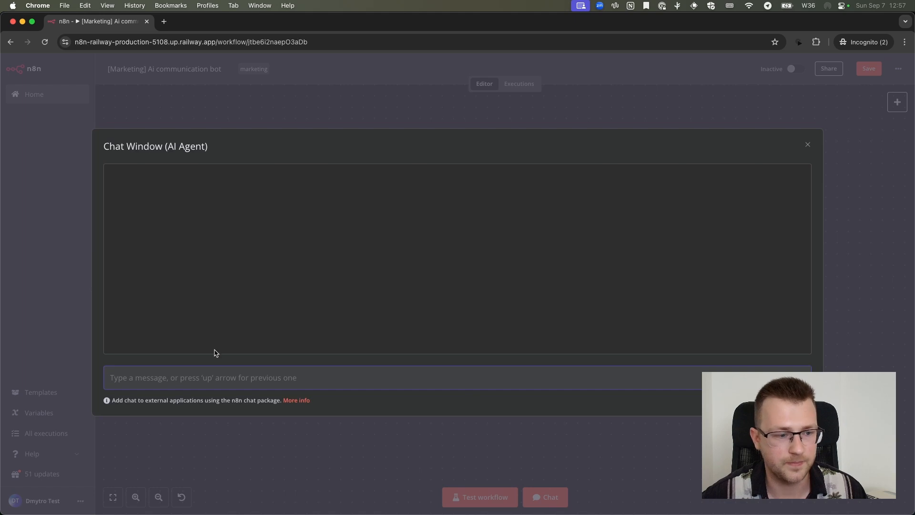
# Send "Hello, my scooter doesn't unlock, the code doesn't work" in the chat and check the scooter details in the reply
pyautogui.write('Hello, my')
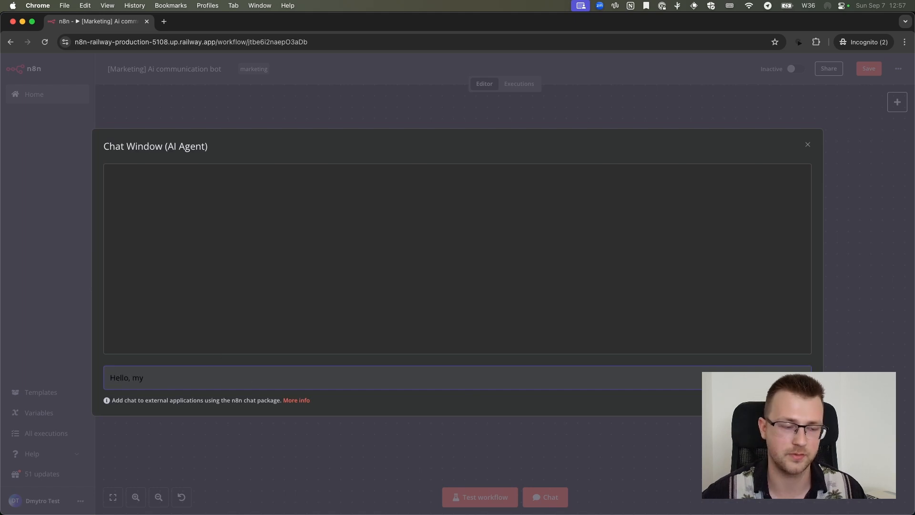
pyautogui.write(' scooter ')
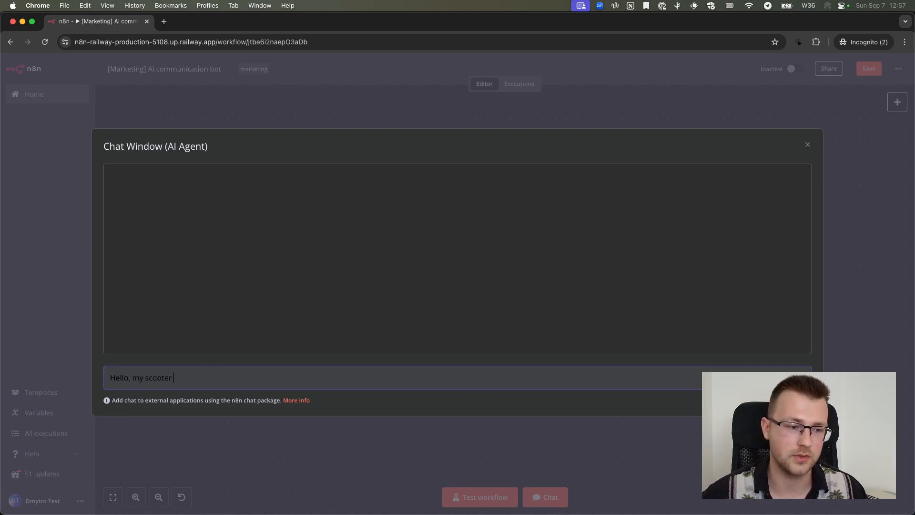
pyautogui.write("doesn't")
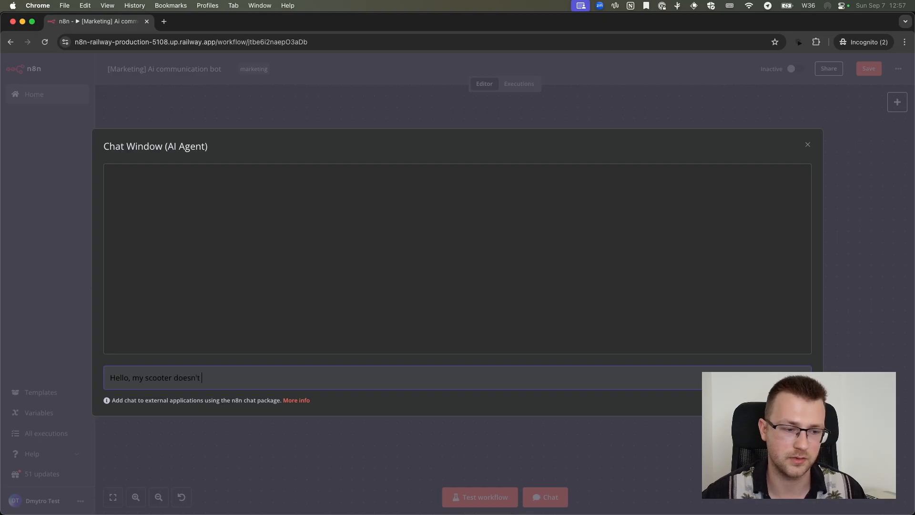
pyautogui.write(' unlock, the')
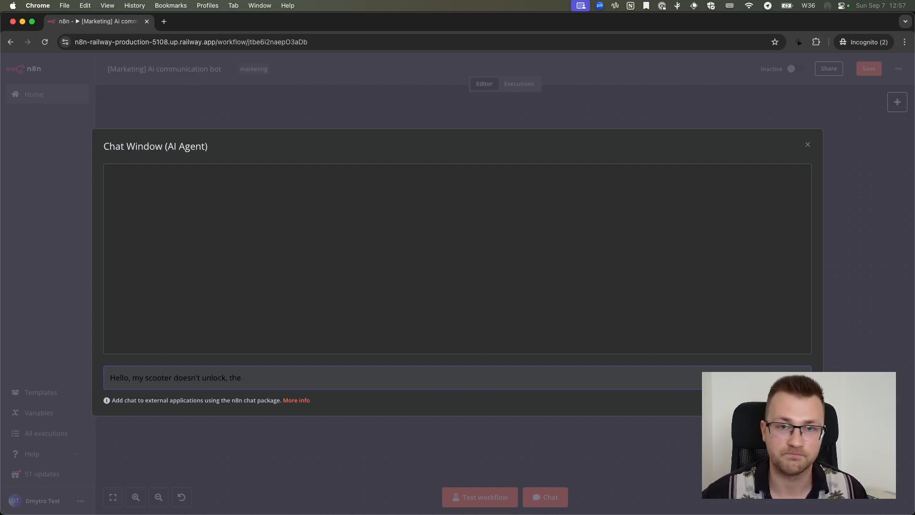
pyautogui.write(" code doesn't work")
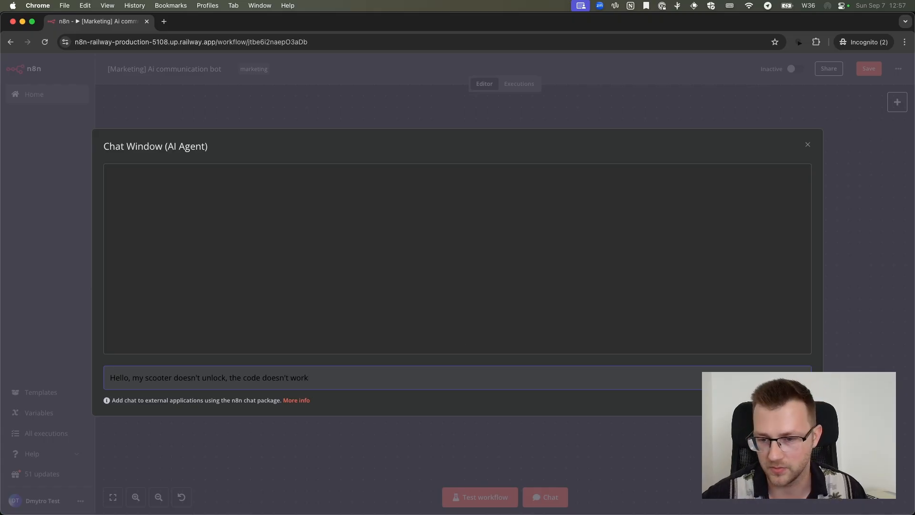
pyautogui.press('Return')
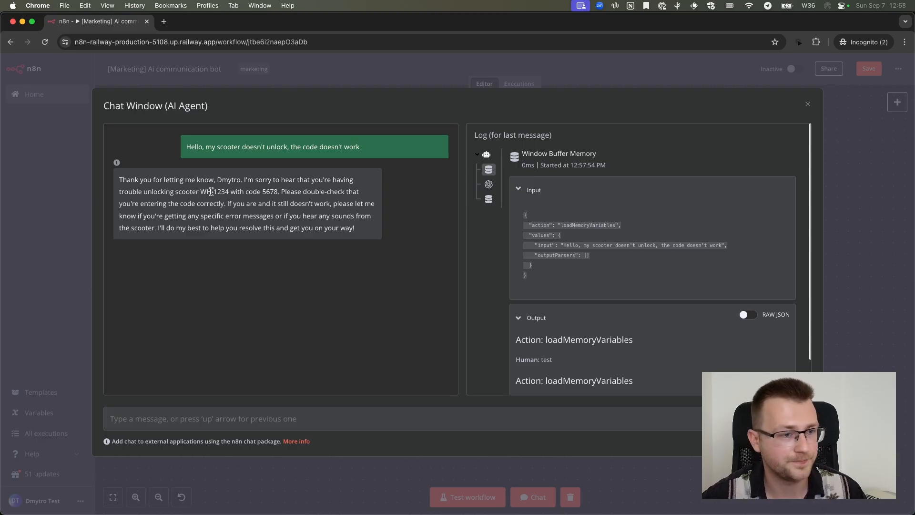
pyautogui.moveTo(144, 191); pyautogui.dragTo(279, 192)
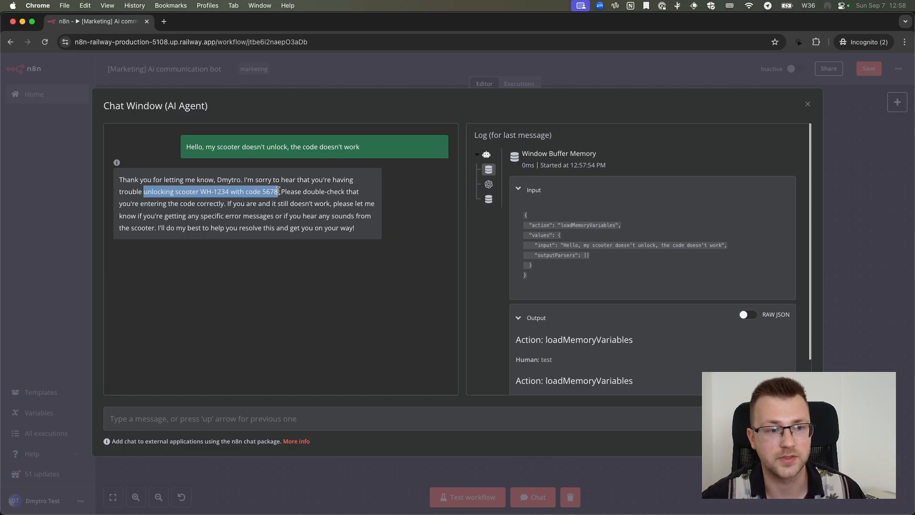
pyautogui.click(297, 191)
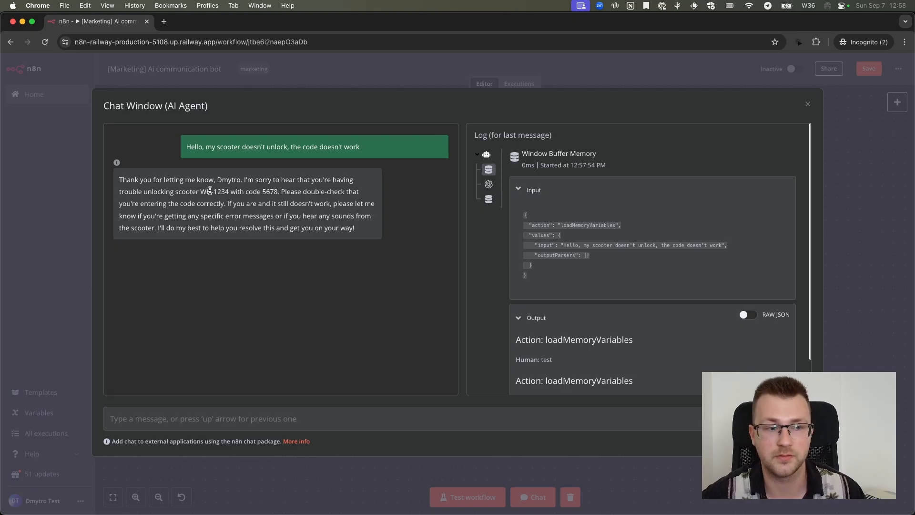
pyautogui.moveTo(211, 192); pyautogui.dragTo(279, 191)
pyautogui.click(266, 192)
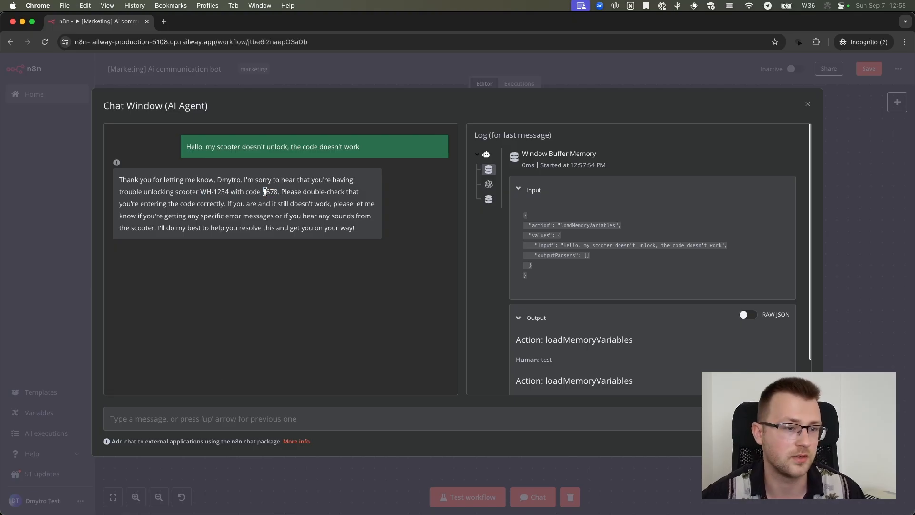
# Ask the agent "am i currently in ride?" in the chat and check its answer about the ride status
pyautogui.click(165, 422)
pyautogui.write('am i currently in rid')
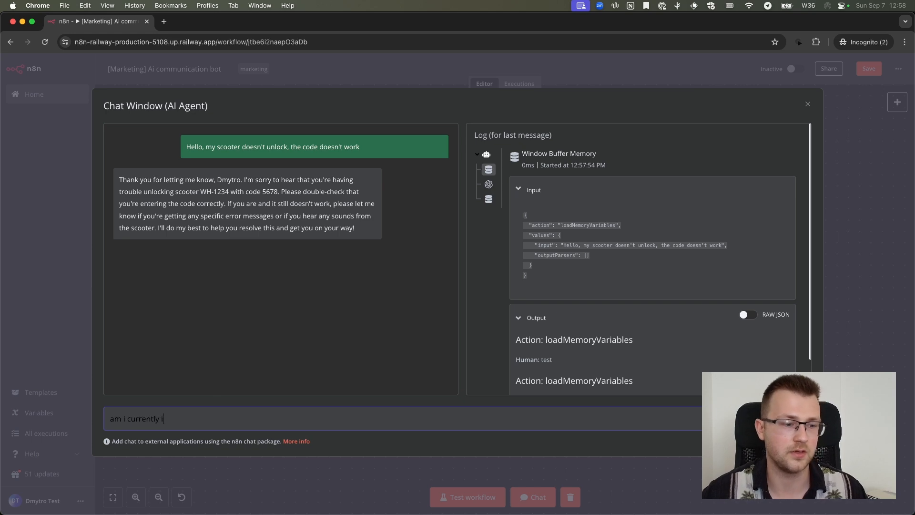
pyautogui.write('e?')
pyautogui.press('Return')
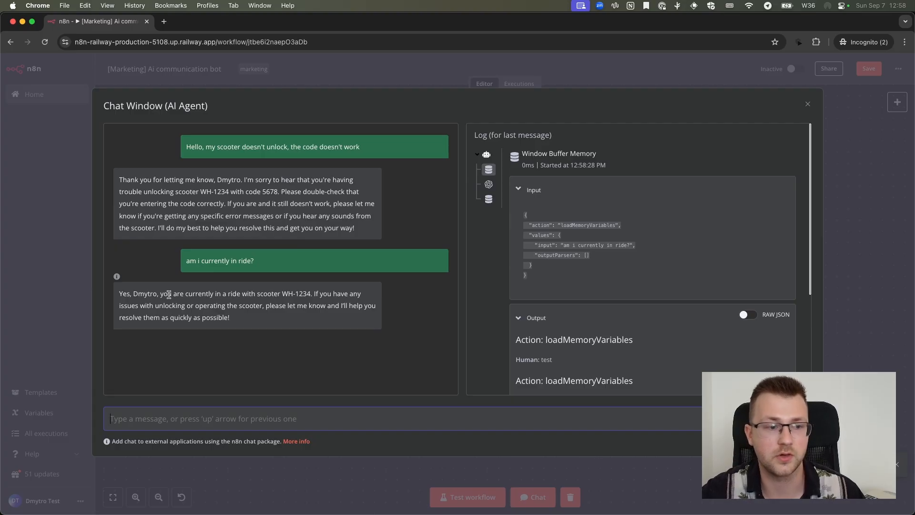
pyautogui.moveTo(161, 294); pyautogui.dragTo(307, 294)
pyautogui.click(302, 293)
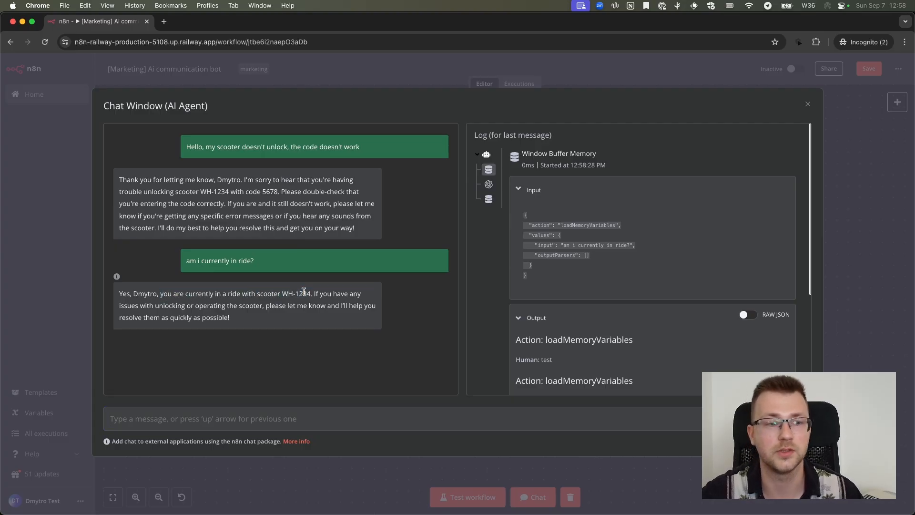
# Close the chat window and save the workflow
pyautogui.click(475, 70)
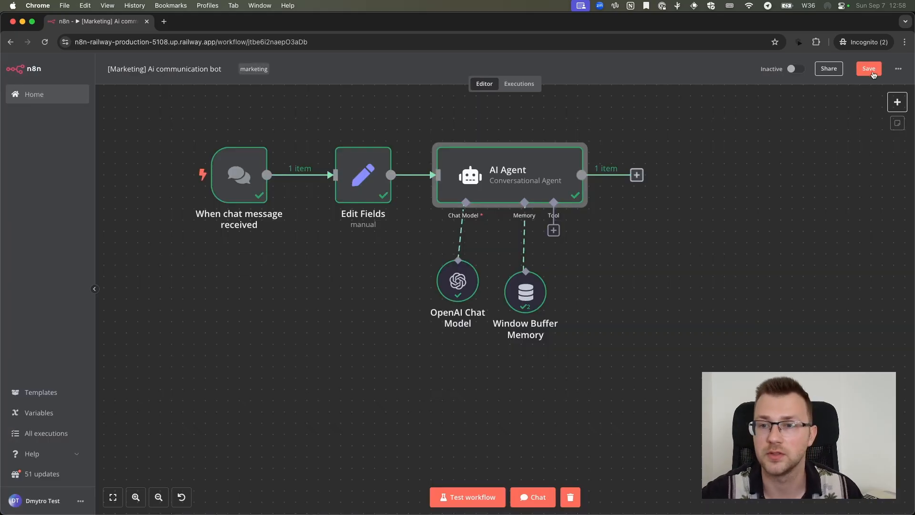
pyautogui.press('super+s')
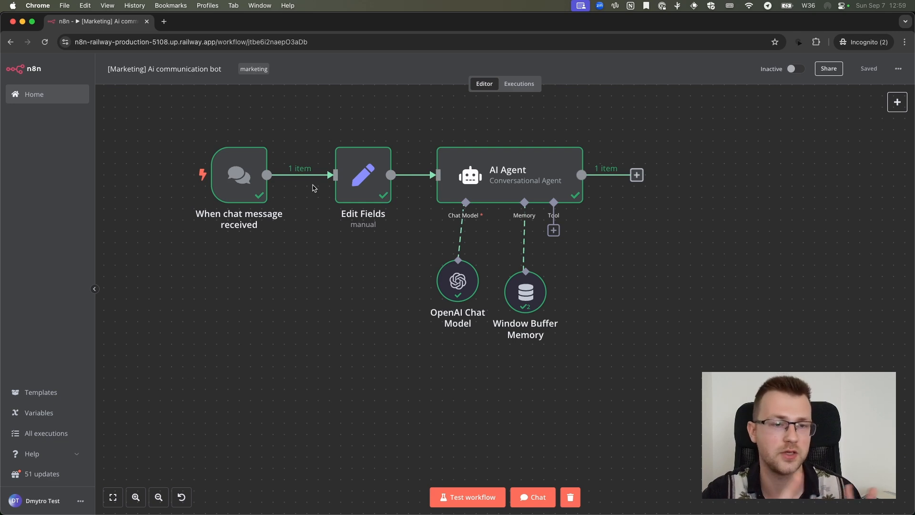
# Review the AI Agent's full system message with its mapped fields in the expanded editor, and return to the canvas
pyautogui.doubleClick(514, 182)
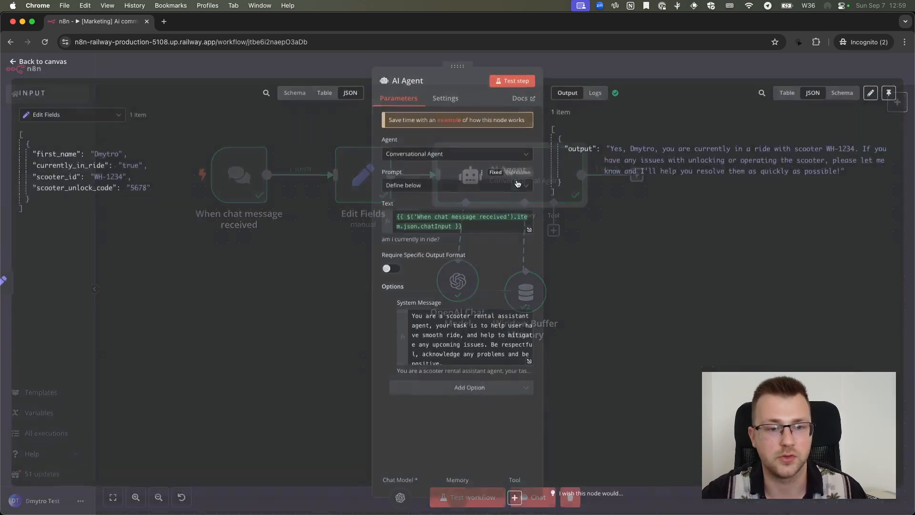
pyautogui.click(511, 344)
pyautogui.scroll(-2, 511, 344)
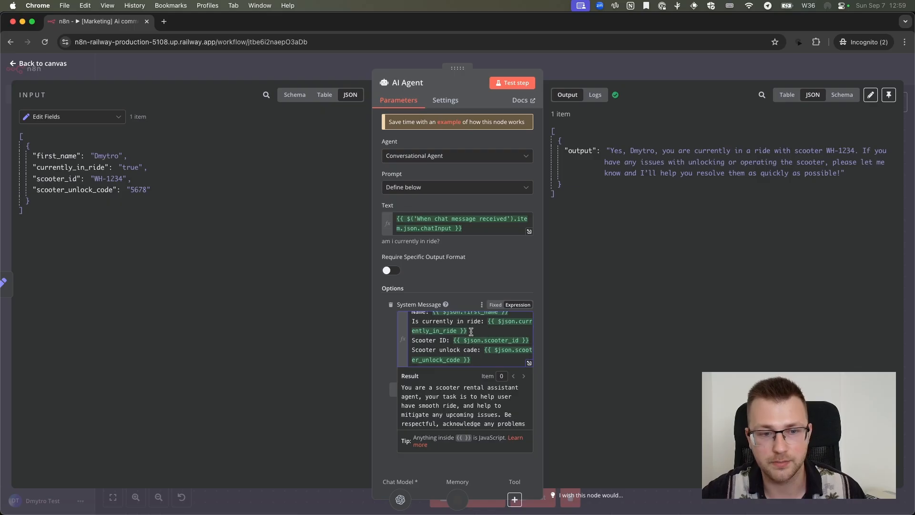
pyautogui.scroll(2, 525, 350)
pyautogui.click(530, 363)
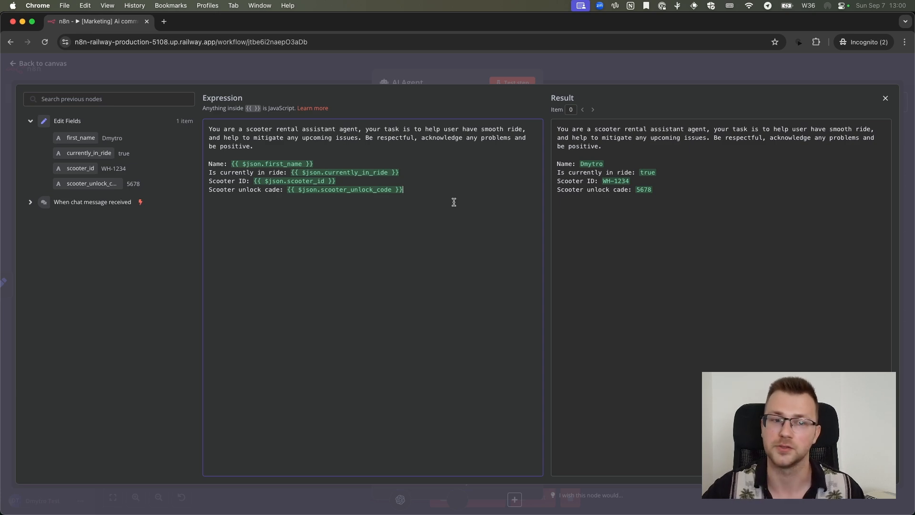
pyautogui.click(467, 66)
pyautogui.click(467, 66)
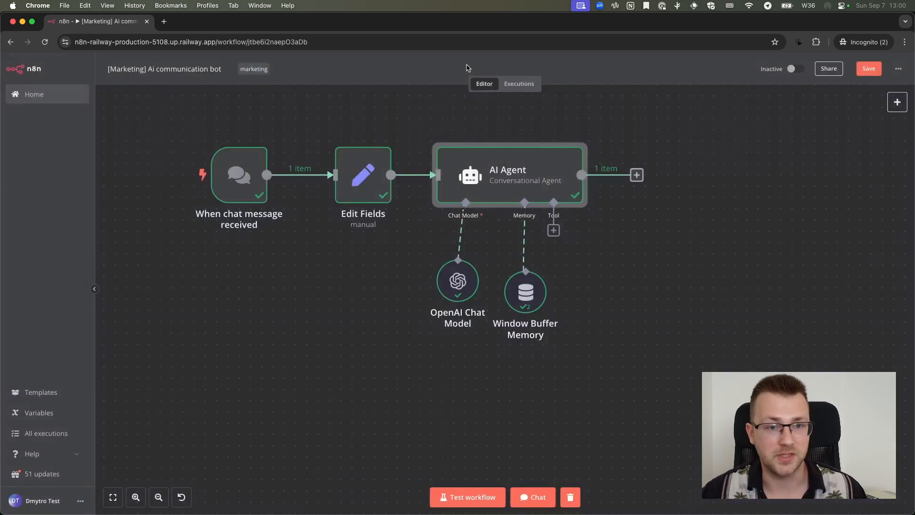
# Deselect the AI Agent node and save the workflow again
pyautogui.click(444, 112)
pyautogui.scroll(1, 444, 112)
pyautogui.press('super+s')
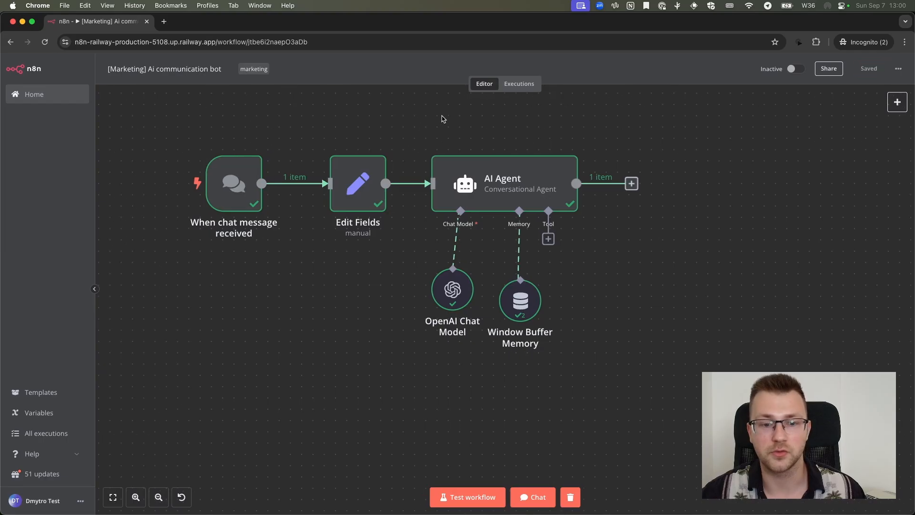